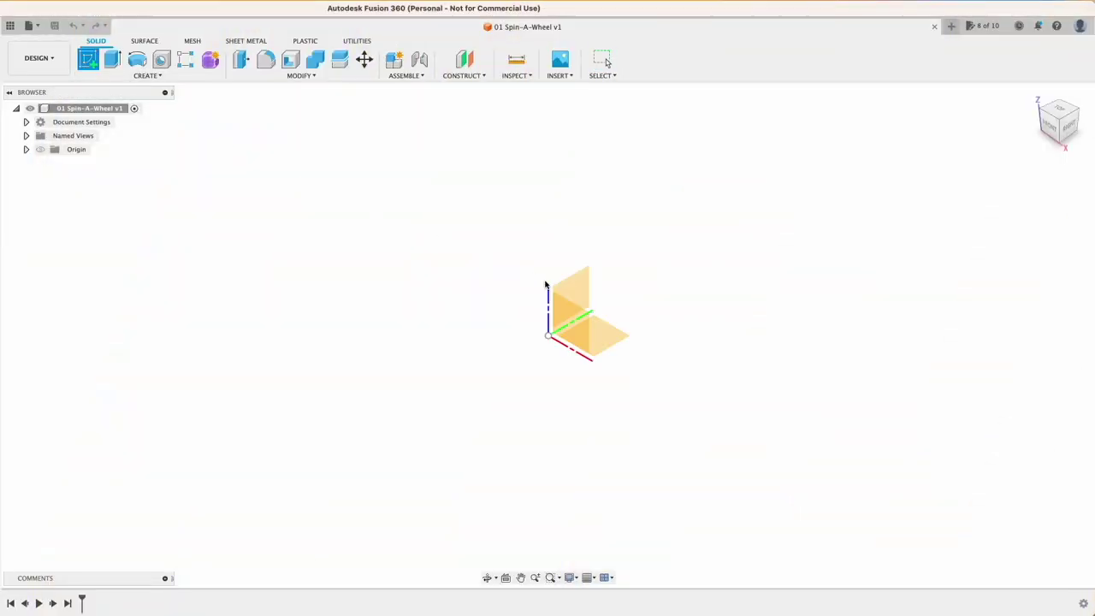
# - Start a sketch on the front plane and draw a 170 mm diameter circle centred on the origin
pyautogui.click(554, 327)
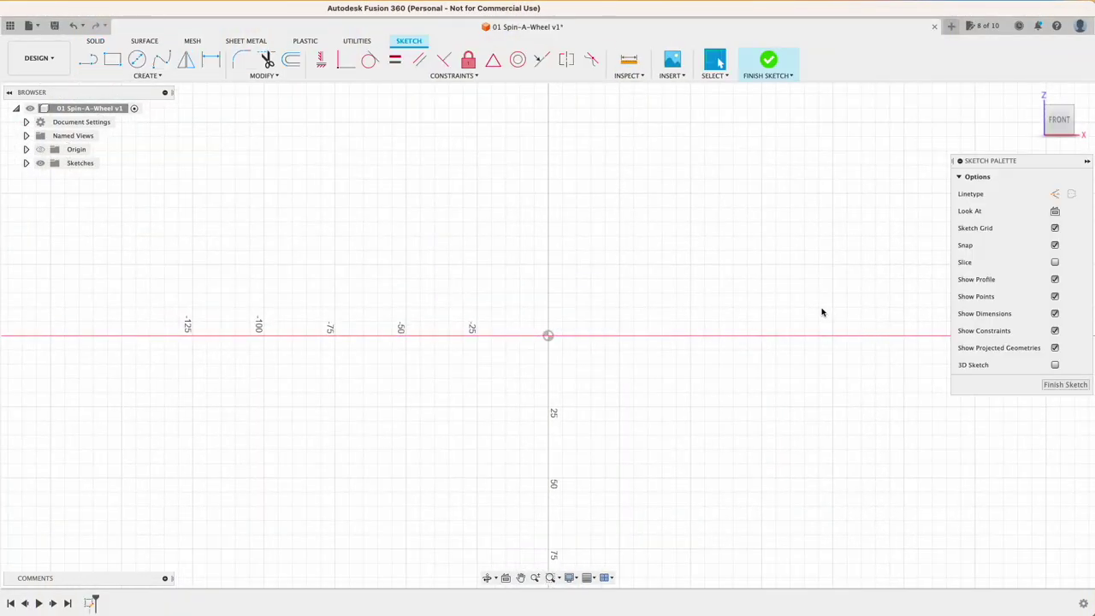
pyautogui.click(137, 59)
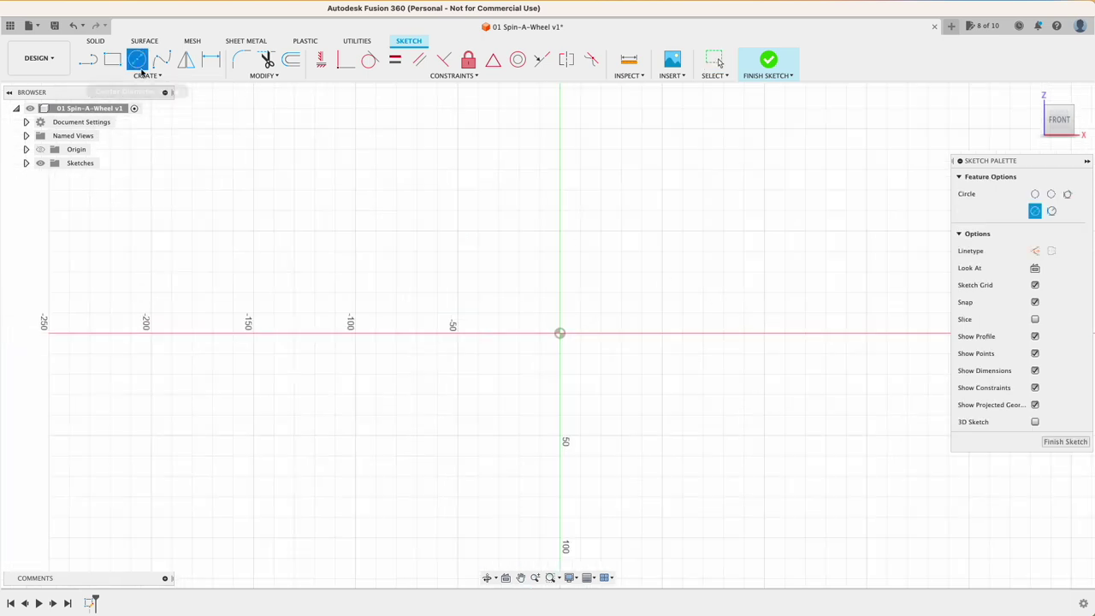
pyautogui.click(560, 332)
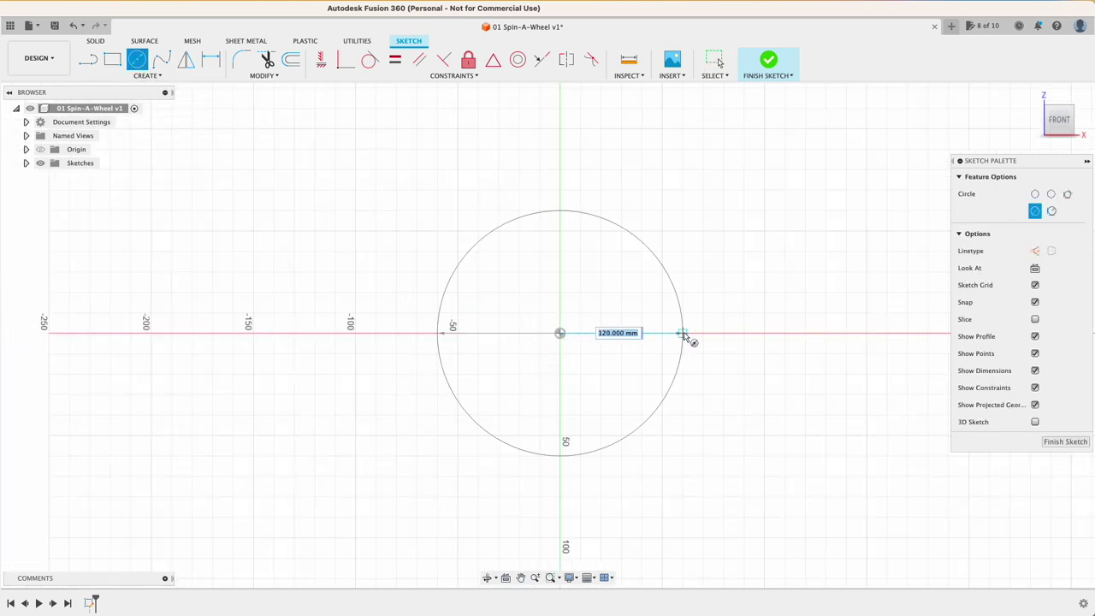
pyautogui.write('170')
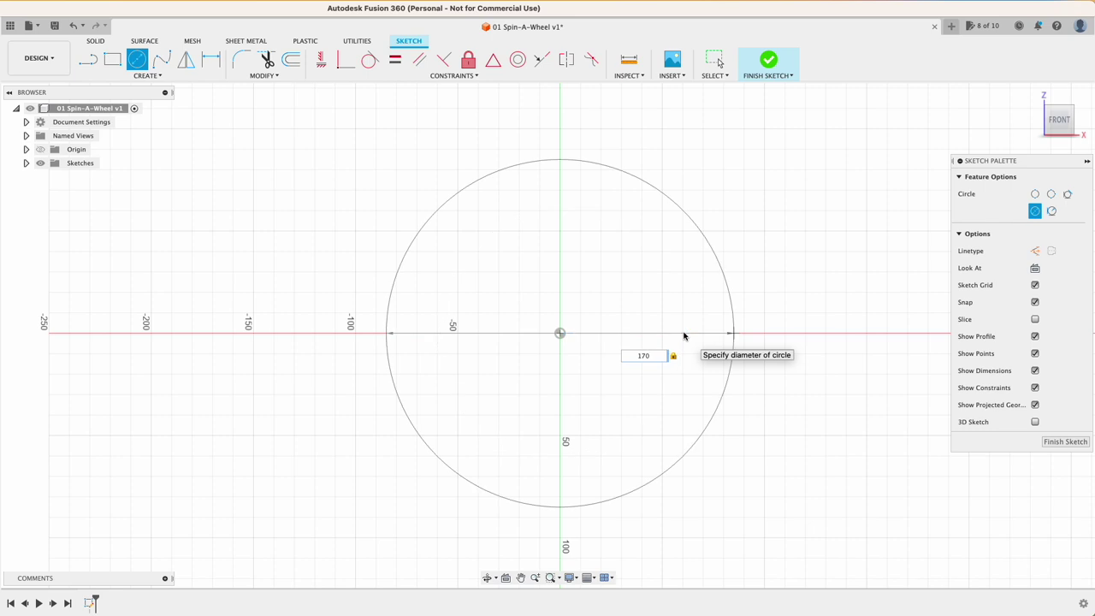
pyautogui.press('Return')
pyautogui.scroll(5, 691, 330)
pyautogui.press('Escape')
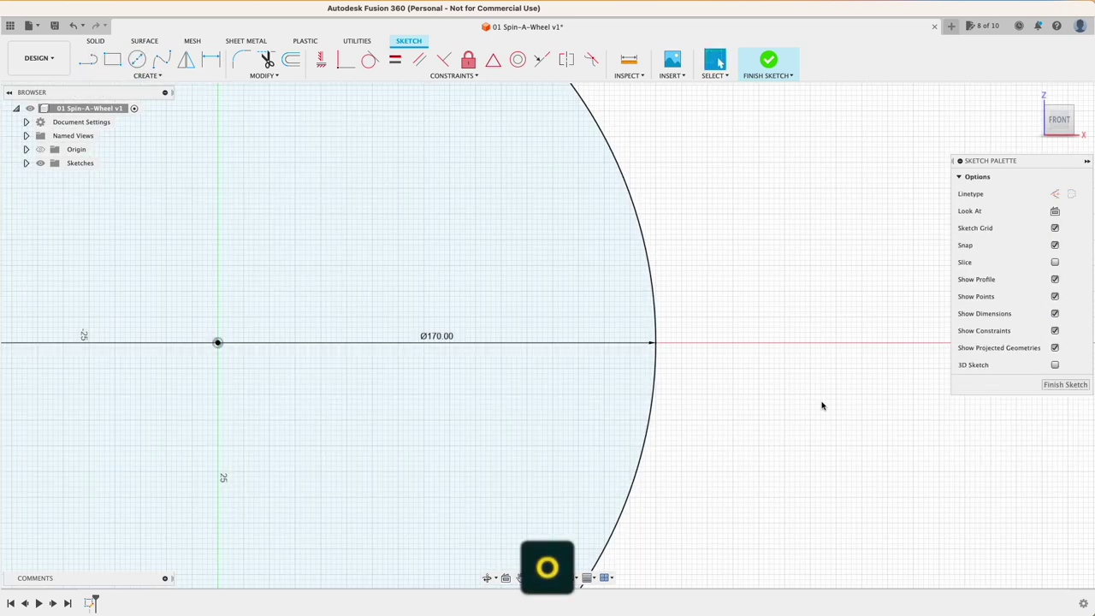
# - Offset the 170 mm circle 5 mm outward
pyautogui.click(653, 343)
pyautogui.write('o')
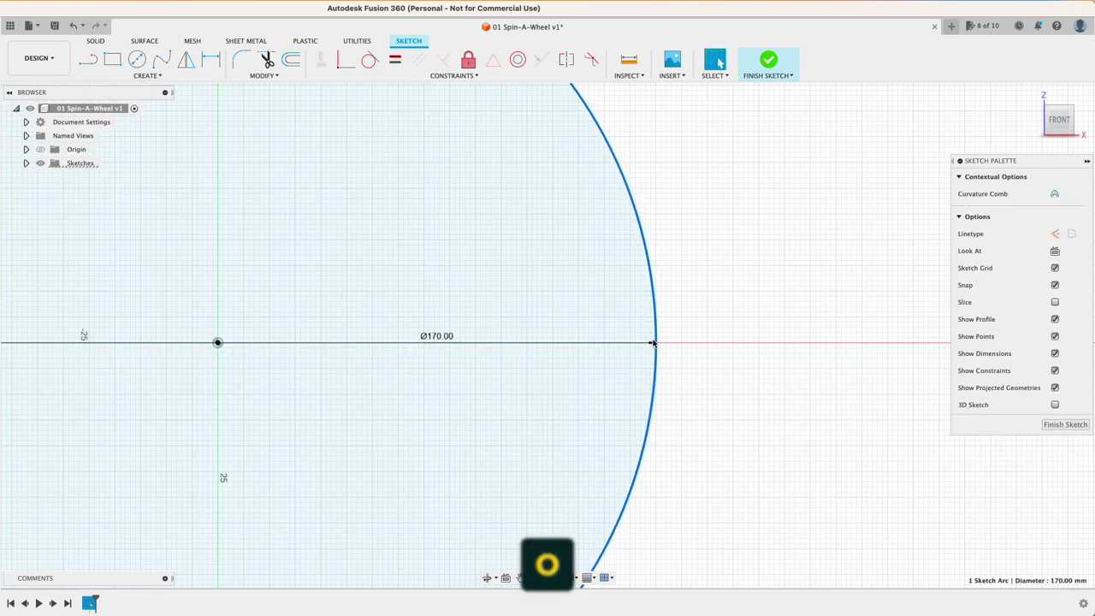
pyautogui.write('5')
pyautogui.press('Return')
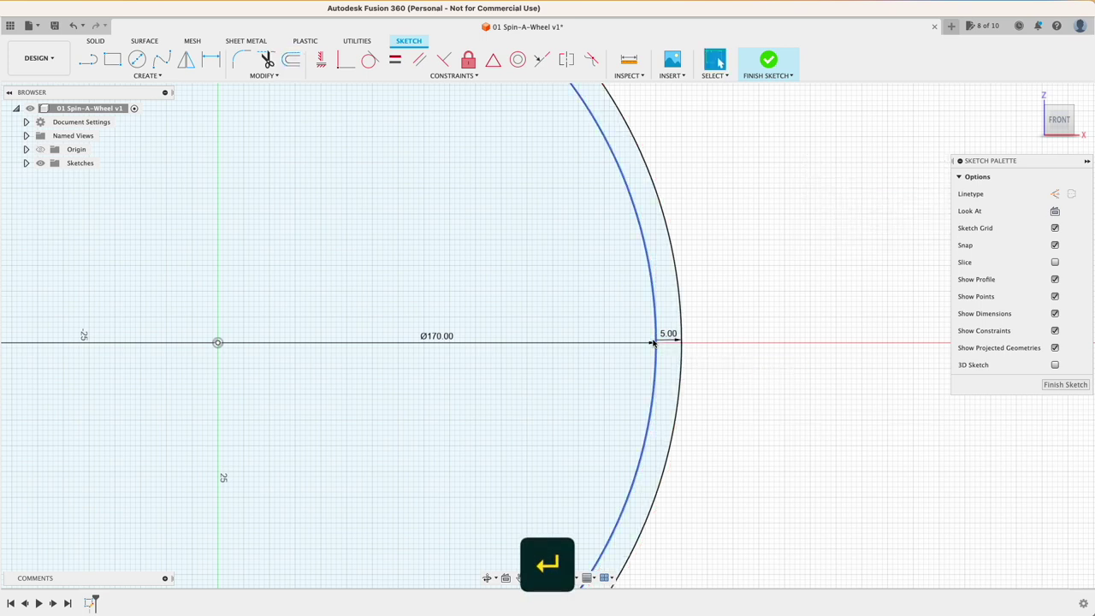
# - Offset the 170 mm circle inward twice, by 5 mm and by 8 mm
pyautogui.press('o')
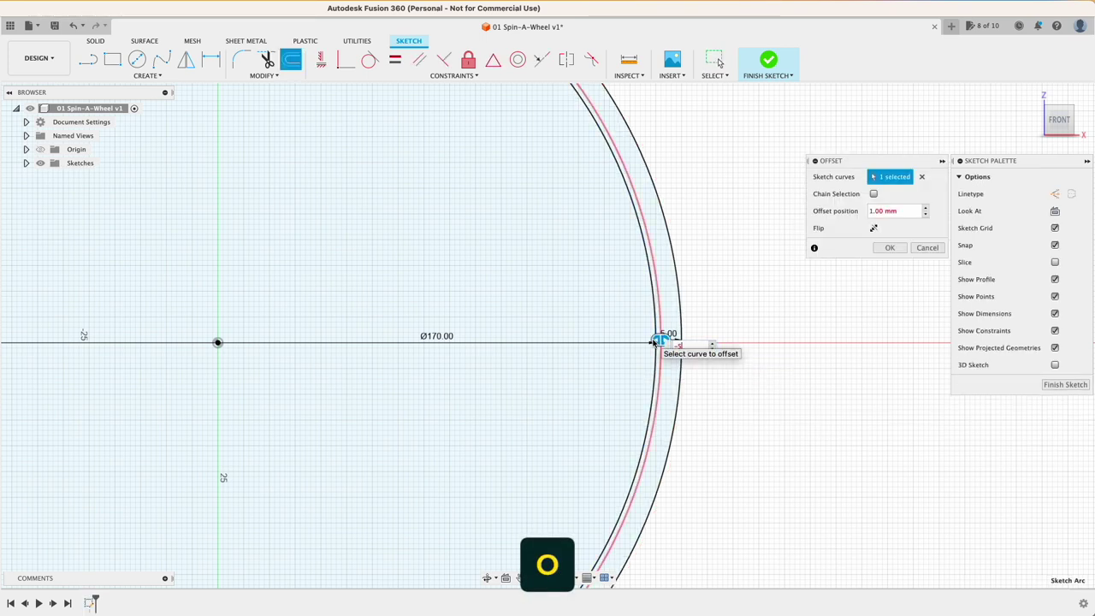
pyautogui.press('Return')
pyautogui.write('o')
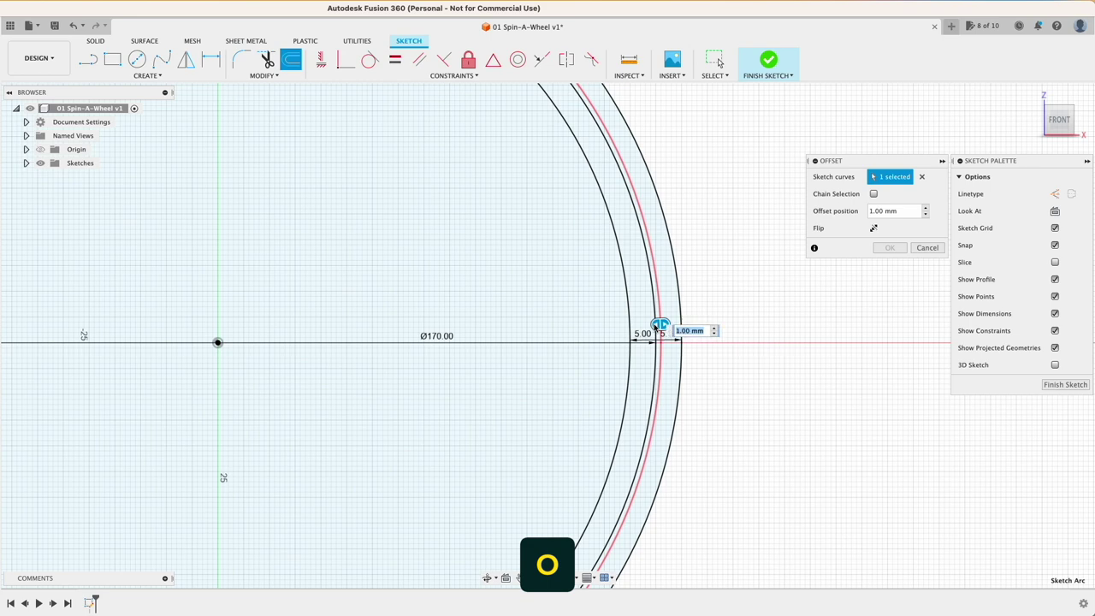
pyautogui.write('5')
pyautogui.press('Return')
# - Draw a 4 mm wide overall slot along the horizontal axis, spanning from the outermost circle to the innermost circle
pyautogui.scroll(5, 721, 342)
pyautogui.click(147, 75)
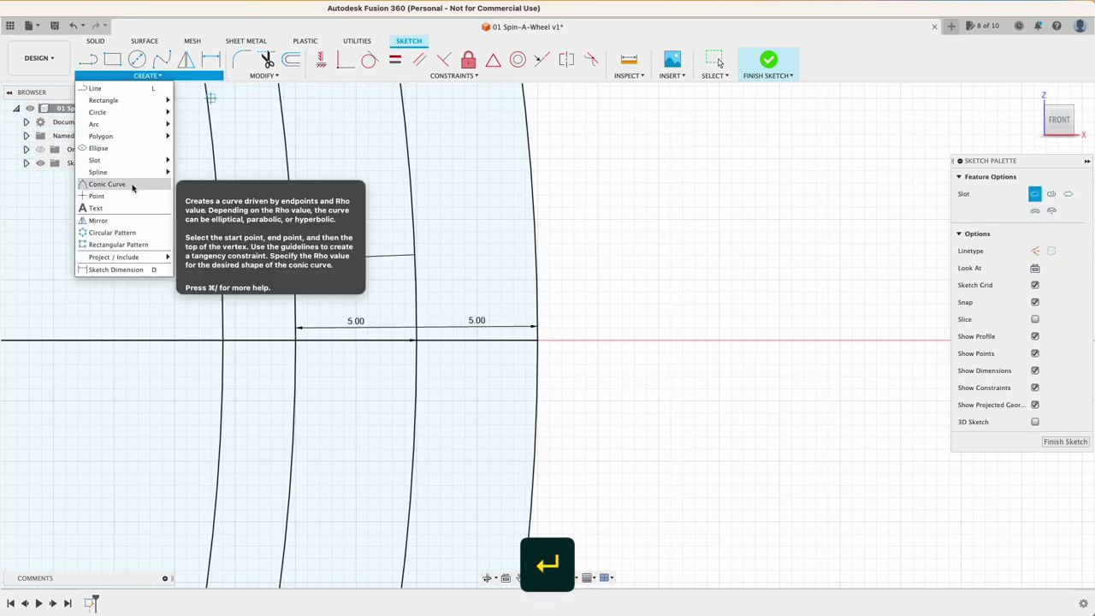
pyautogui.moveTo(159, 161)
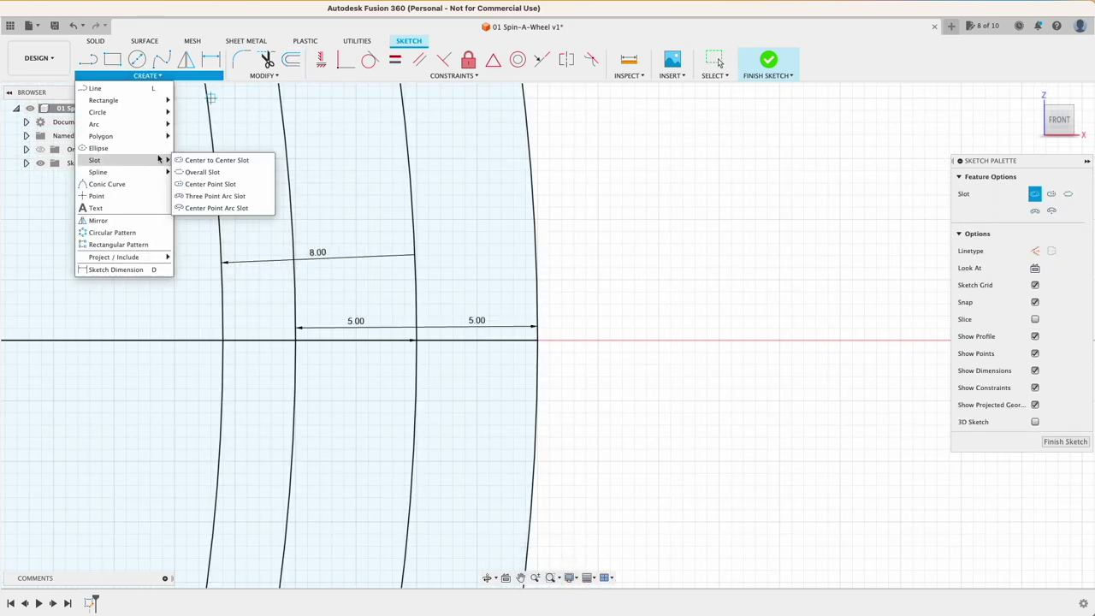
pyautogui.click(203, 174)
pyautogui.click(536, 340)
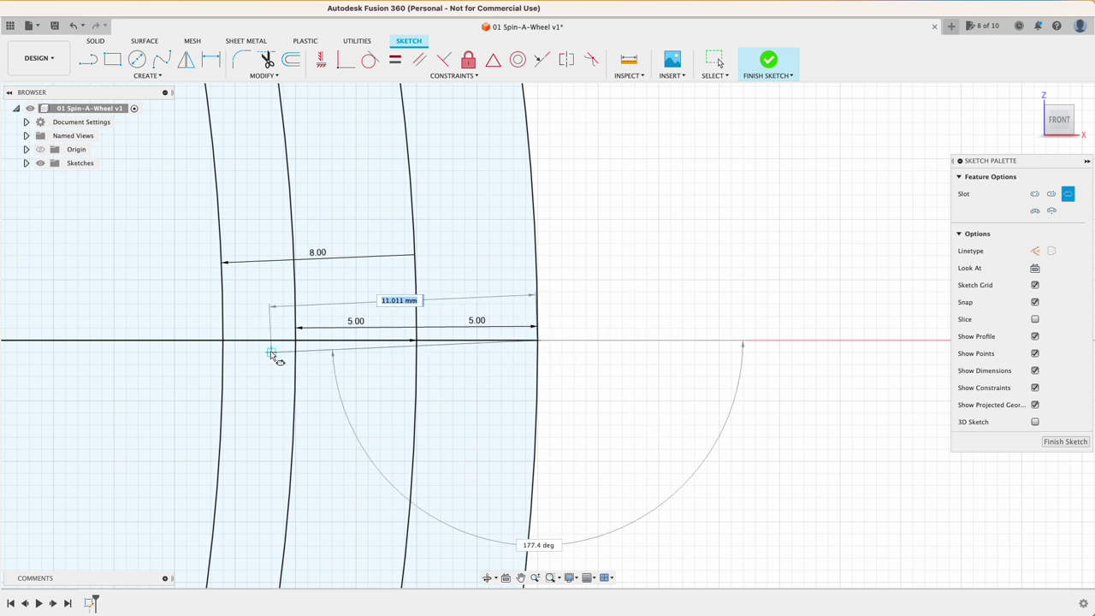
pyautogui.click(225, 341)
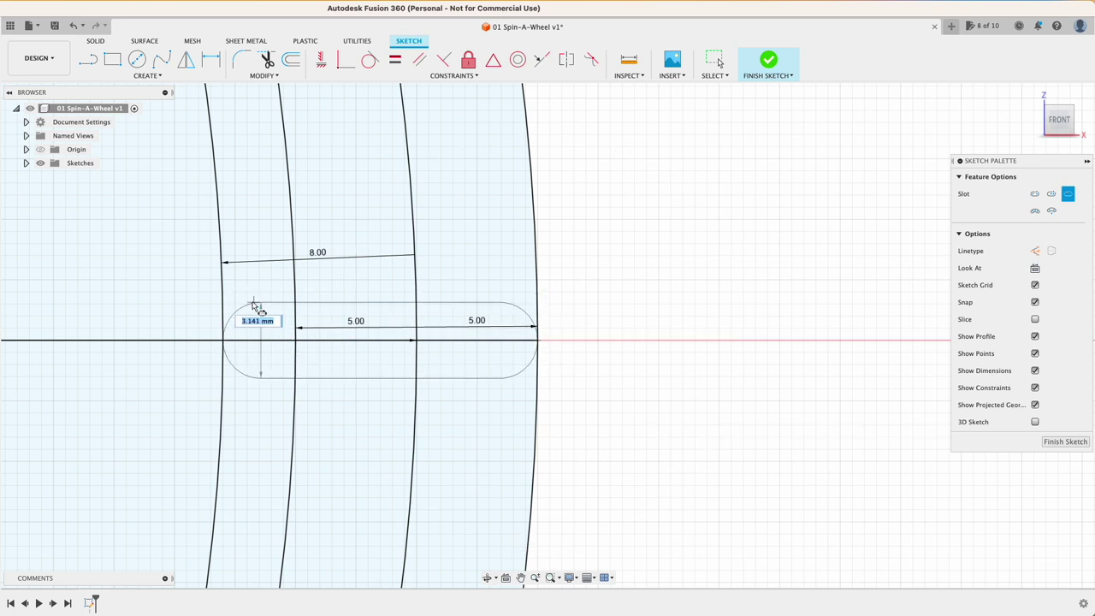
pyautogui.press('Tab')
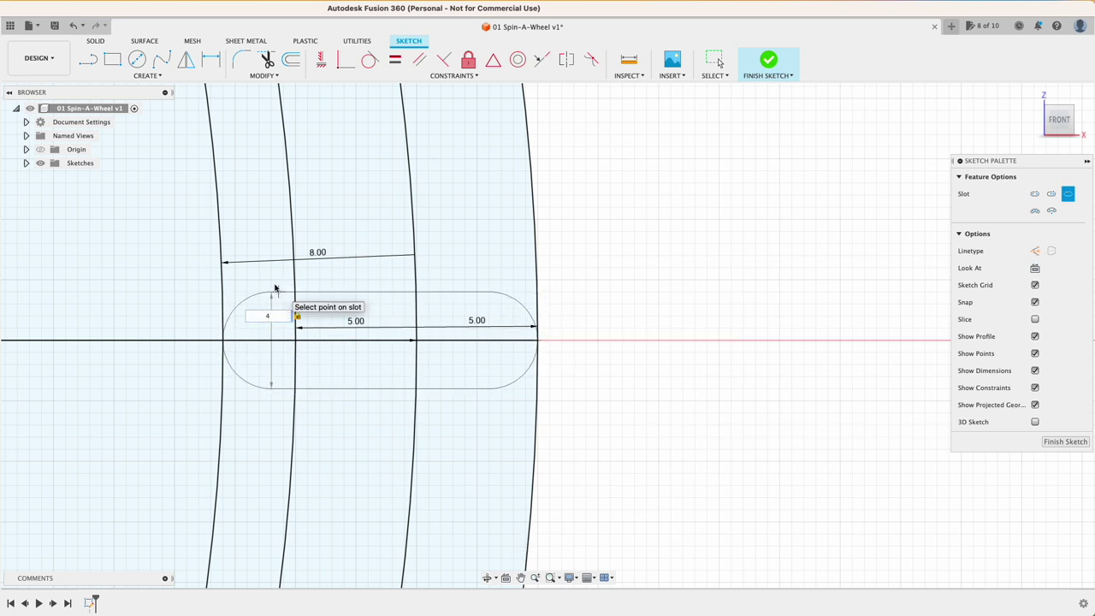
pyautogui.press('Return')
# - Create a circular pattern of the slot with 45 instances around the circle centre
pyautogui.scroll(-10, 494, 331)
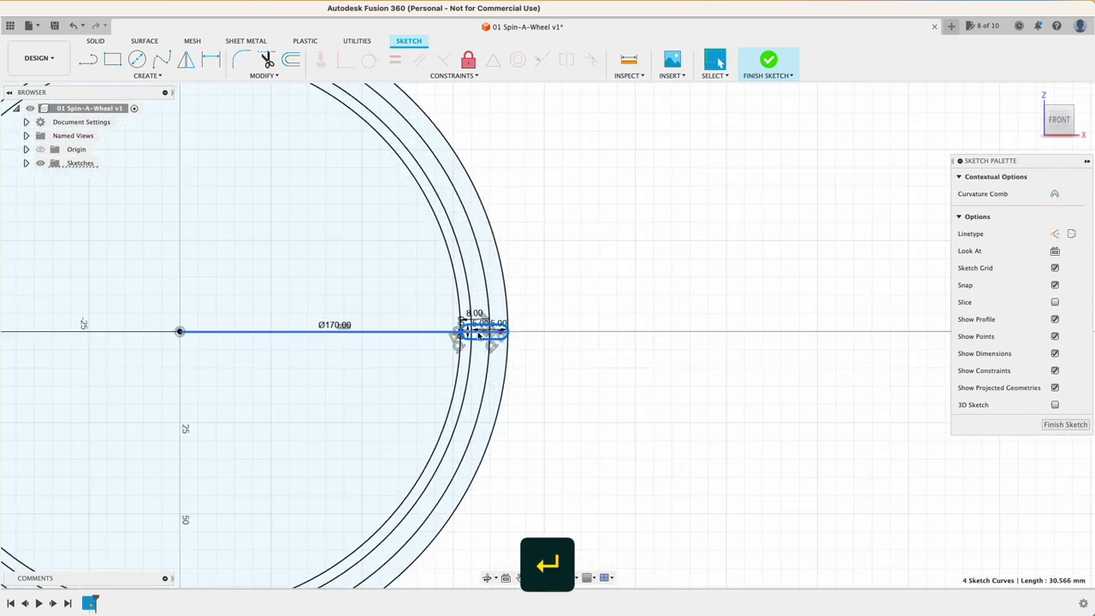
pyautogui.click(147, 75)
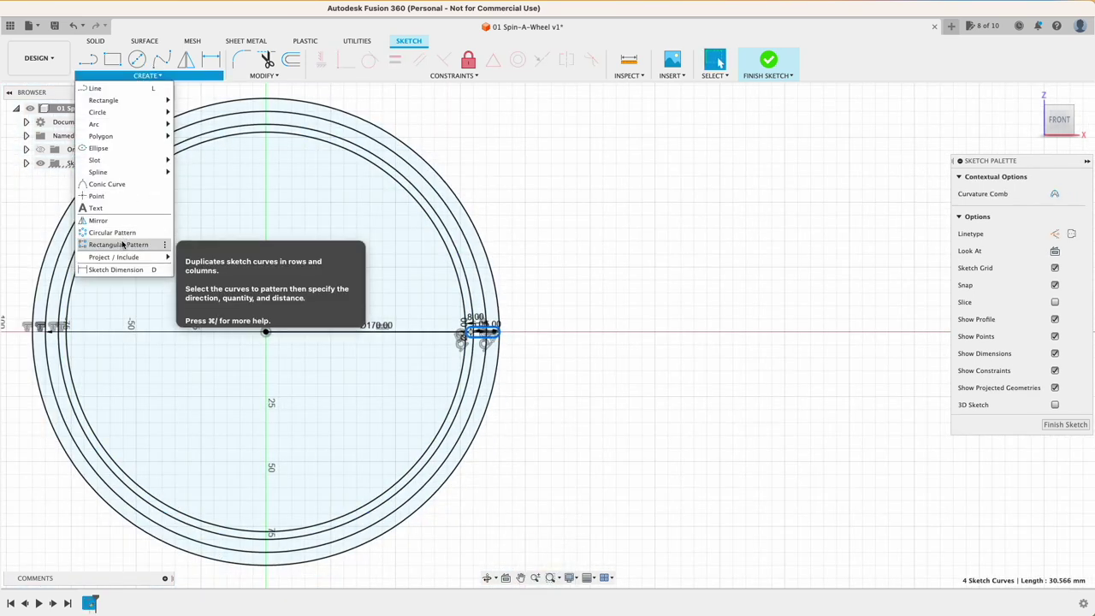
pyautogui.click(111, 233)
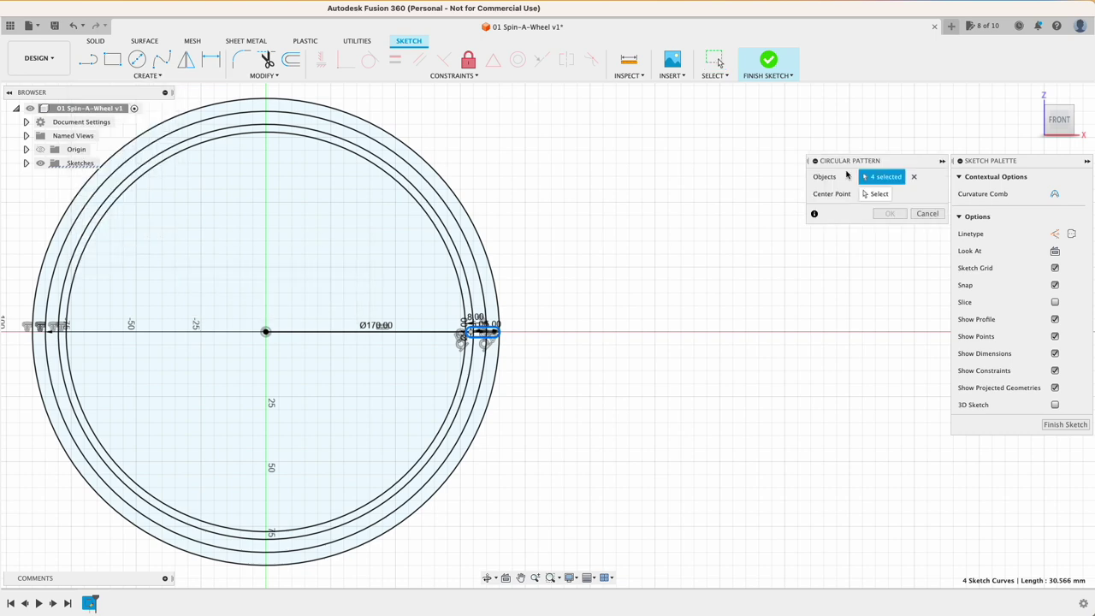
pyautogui.click(885, 195)
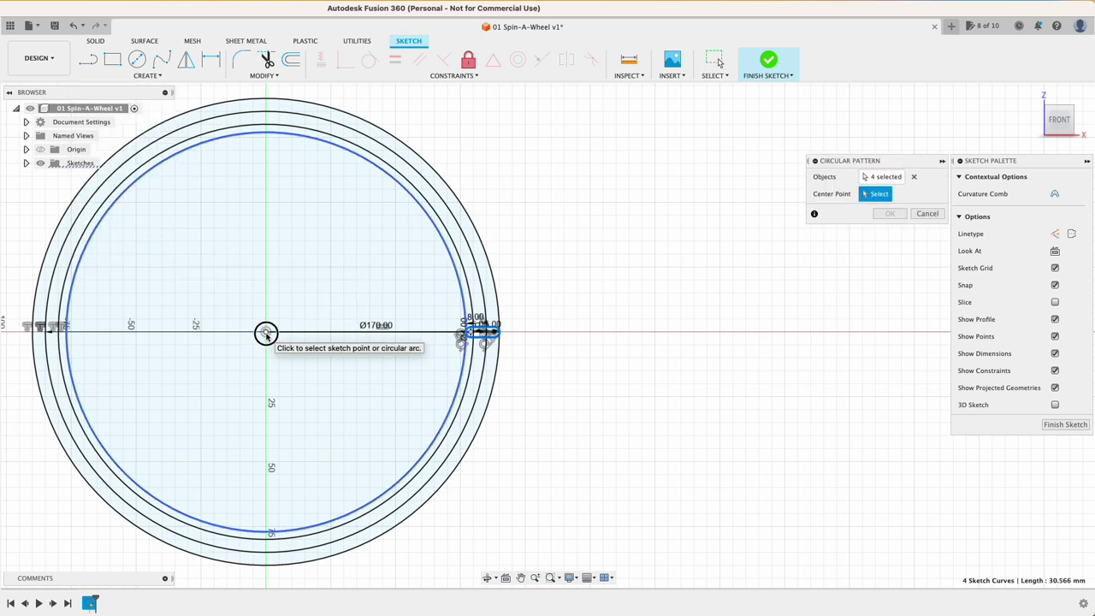
pyautogui.click(266, 333)
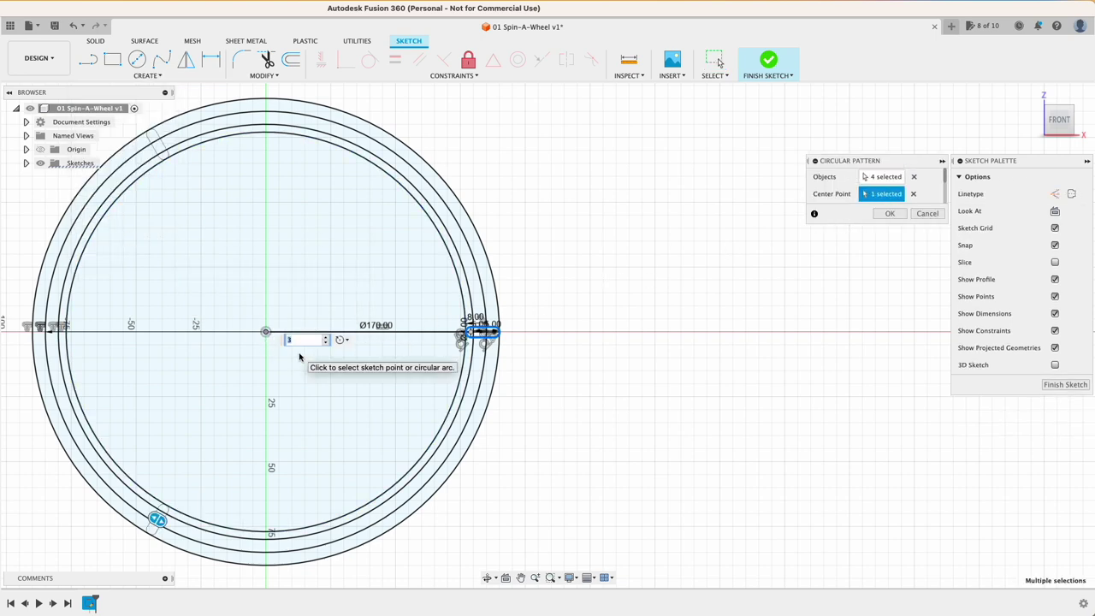
pyautogui.write('45')
pyautogui.press('BackSpace')
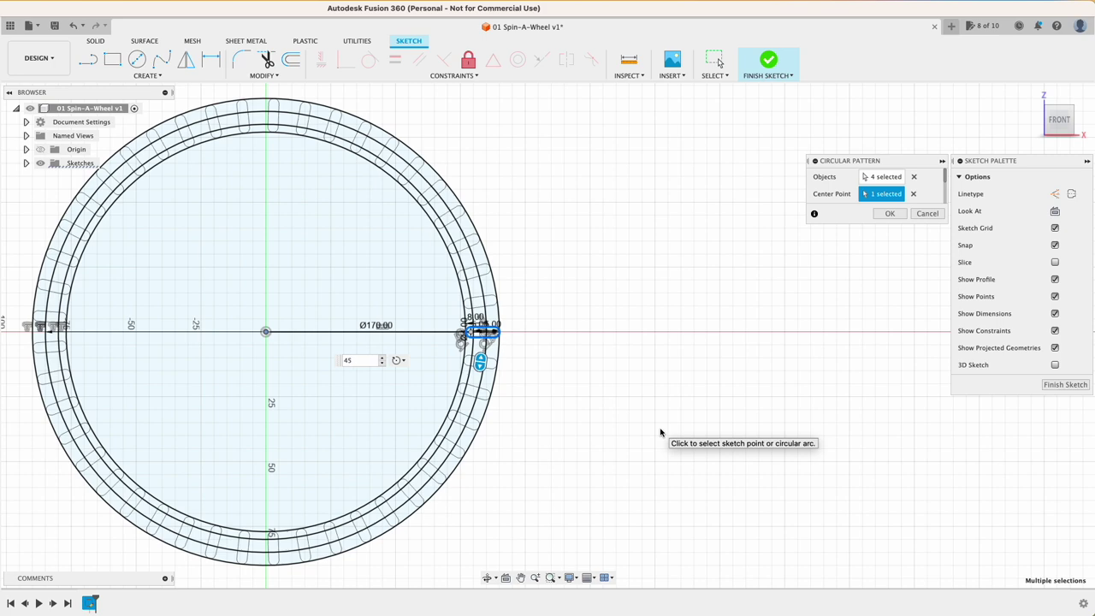
pyautogui.press('Return')
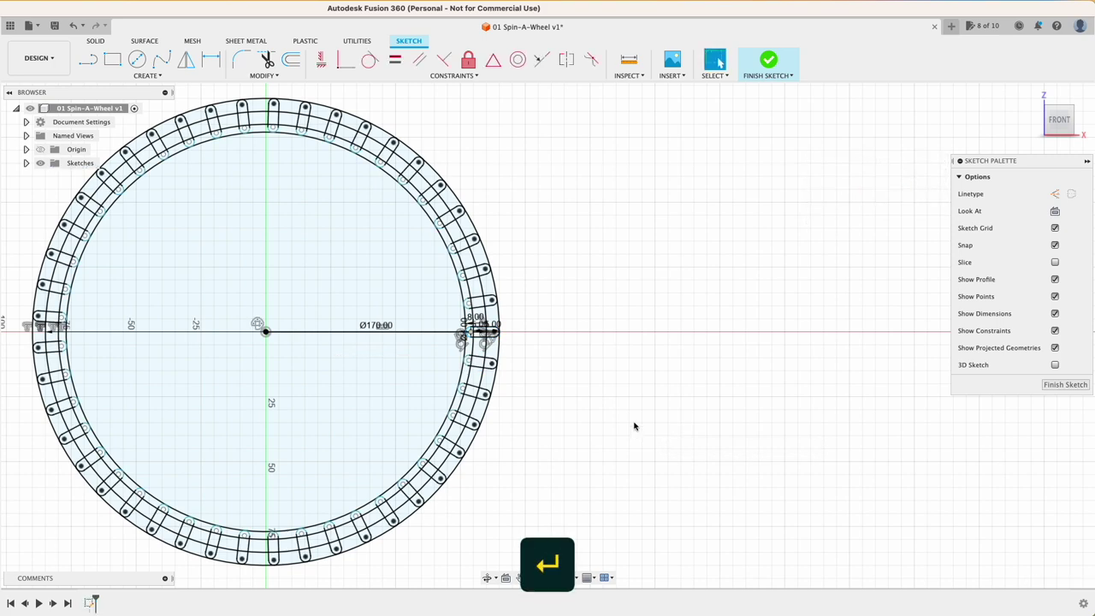
# - Finish the sketch and select all of its profiles for an Extrude
pyautogui.click(1051, 386)
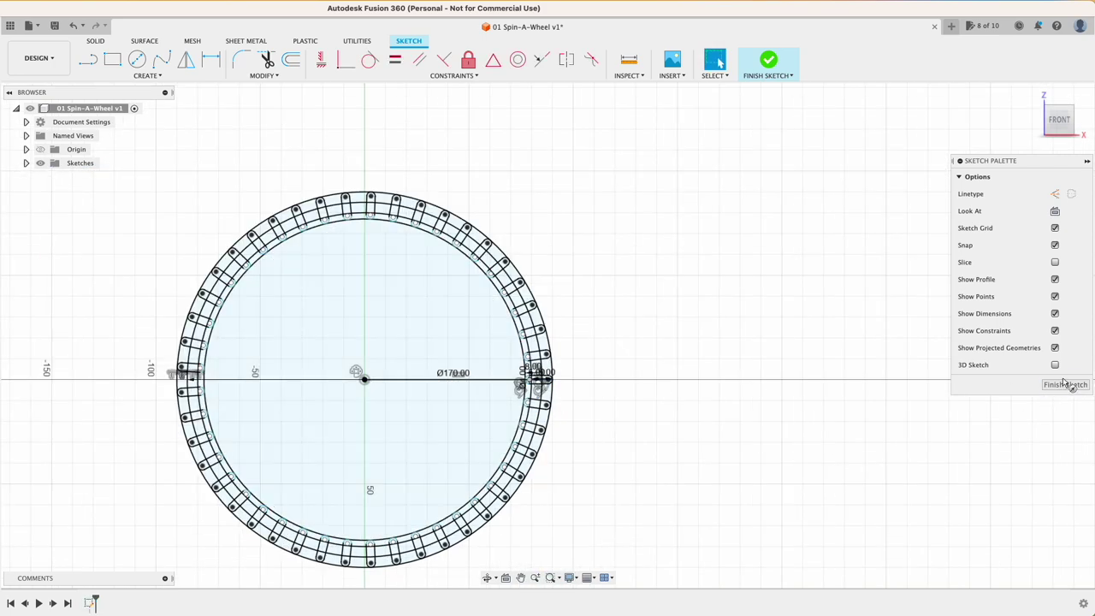
pyautogui.scroll(-3, 501, 439)
pyautogui.moveTo(668, 356); pyautogui.dragTo(727, 314, button='middle')
pyautogui.moveTo(294, 156); pyautogui.dragTo(707, 552)
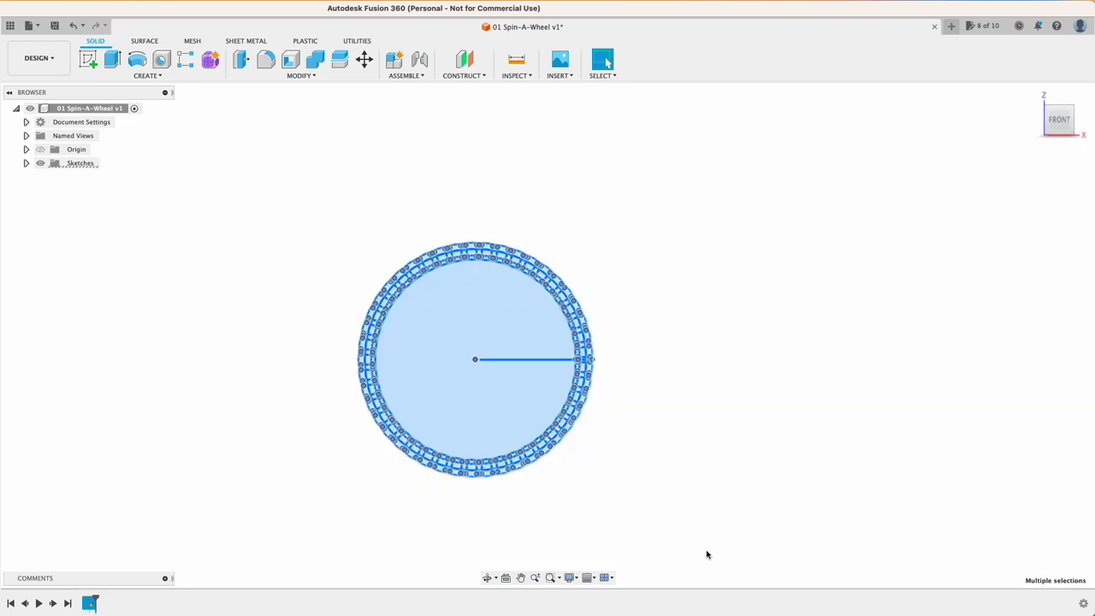
pyautogui.press('e')
pyautogui.scroll(10, 545, 410)
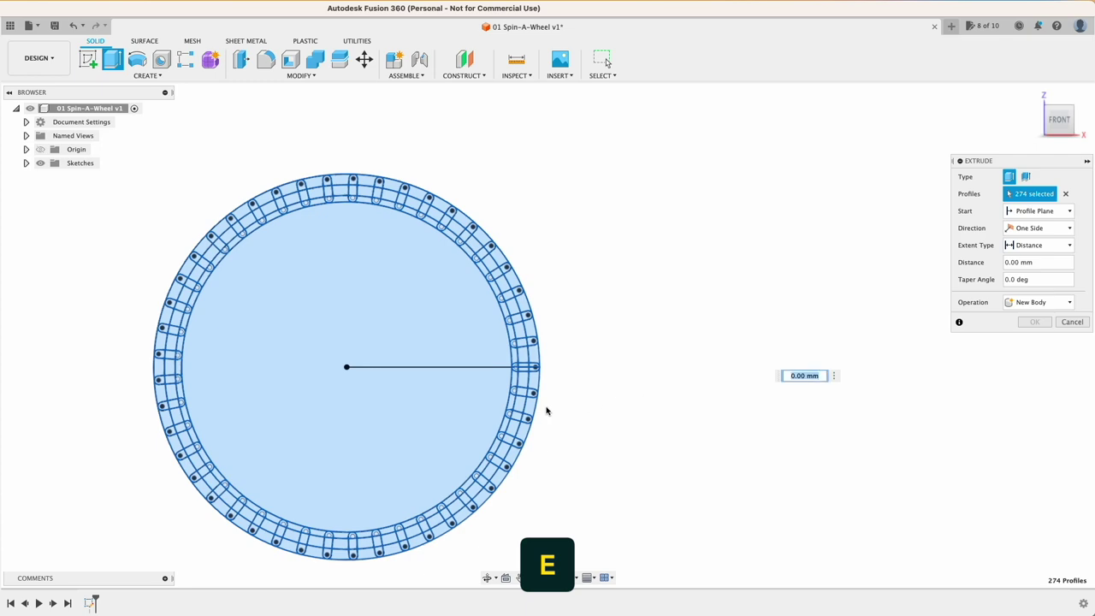
# - Remove the outermost ring segments between the slots from the Extrude profile selection, all the way around the wheel
pyautogui.click(509, 390)
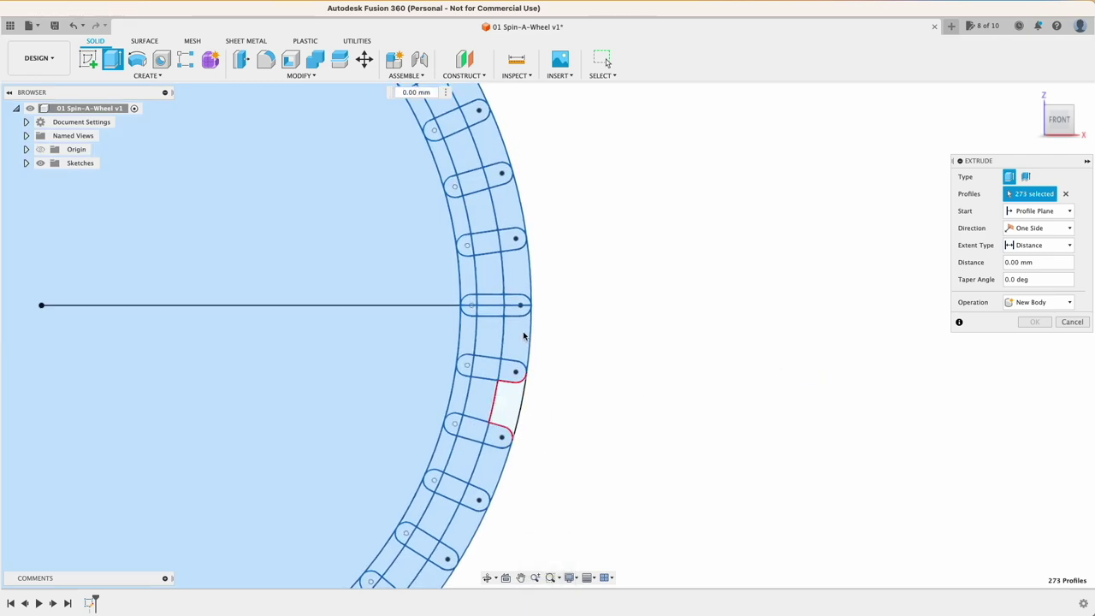
pyautogui.click(516, 267)
pyautogui.moveTo(629, 266); pyautogui.dragTo(627, 496, button='middle')
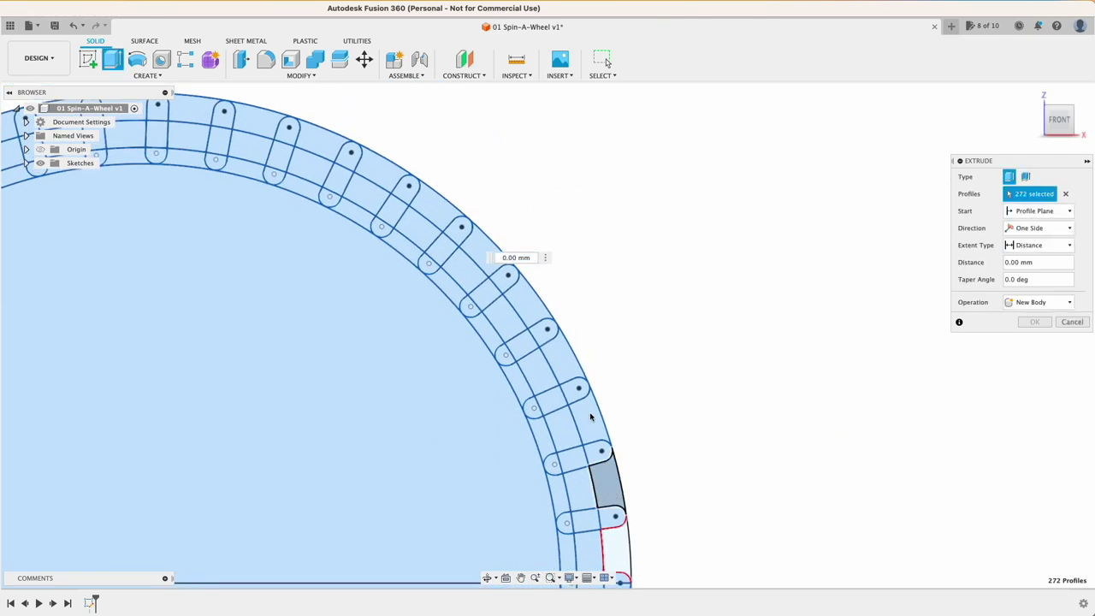
pyautogui.click(604, 484)
pyautogui.moveTo(601, 435)
pyautogui.mouseDown()
pyautogui.moveTo(474, 246)
pyautogui.moveTo(219, 129)
pyautogui.mouseUp()
pyautogui.moveTo(169, 115); pyautogui.dragTo(564, 302, button='middle')
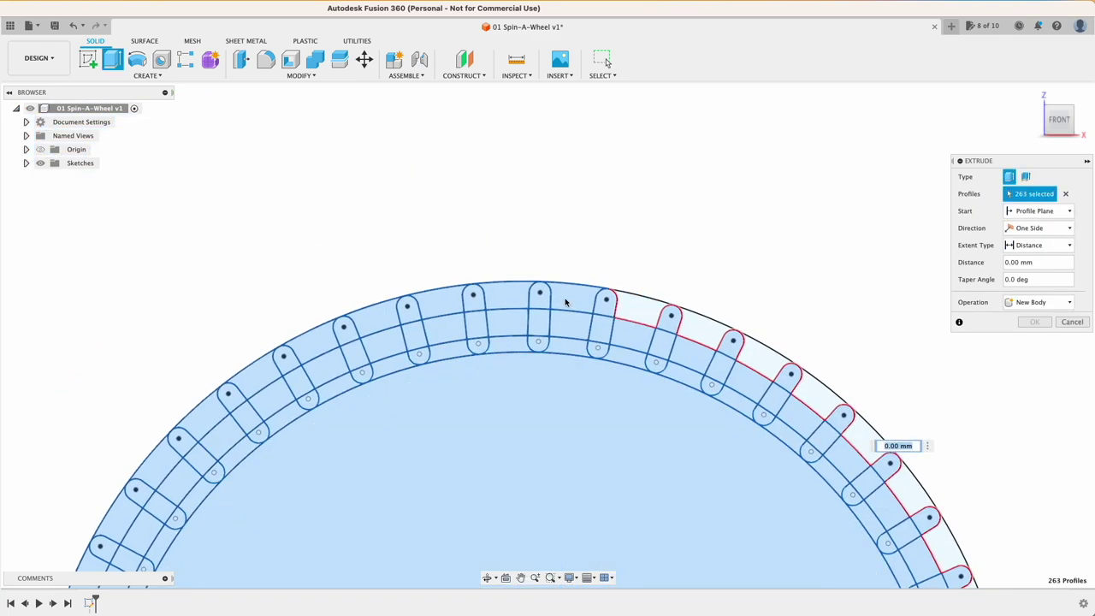
pyautogui.moveTo(564, 303)
pyautogui.mouseDown()
pyautogui.moveTo(313, 333)
pyautogui.moveTo(167, 466)
pyautogui.mouseUp()
pyautogui.moveTo(183, 520); pyautogui.dragTo(526, 264, button='middle')
pyautogui.moveTo(490, 257); pyautogui.dragTo(415, 525)
pyautogui.moveTo(416, 525); pyautogui.dragTo(355, 219, button='middle')
pyautogui.moveTo(351, 266); pyautogui.dragTo(443, 499)
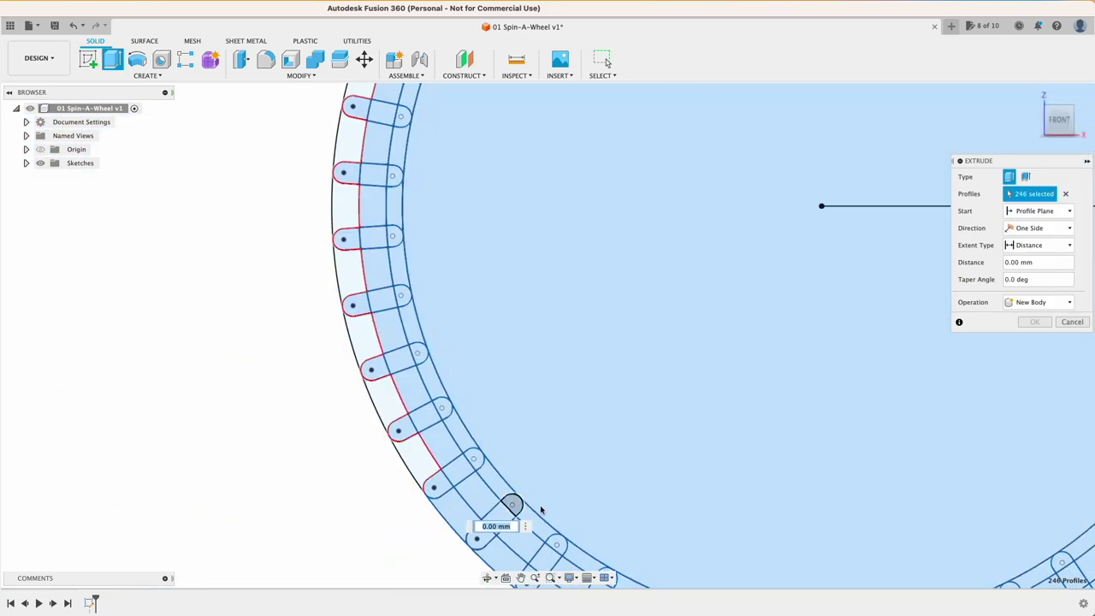
pyautogui.moveTo(537, 510); pyautogui.dragTo(254, 203, button='middle')
pyautogui.moveTo(198, 236)
pyautogui.mouseDown()
pyautogui.moveTo(334, 335)
pyautogui.moveTo(701, 356)
pyautogui.mouseUp()
# - Extrude the toothed wheel profile 12 mm as a new component and rename the component Wheel
pyautogui.scroll(-6, 663, 289)
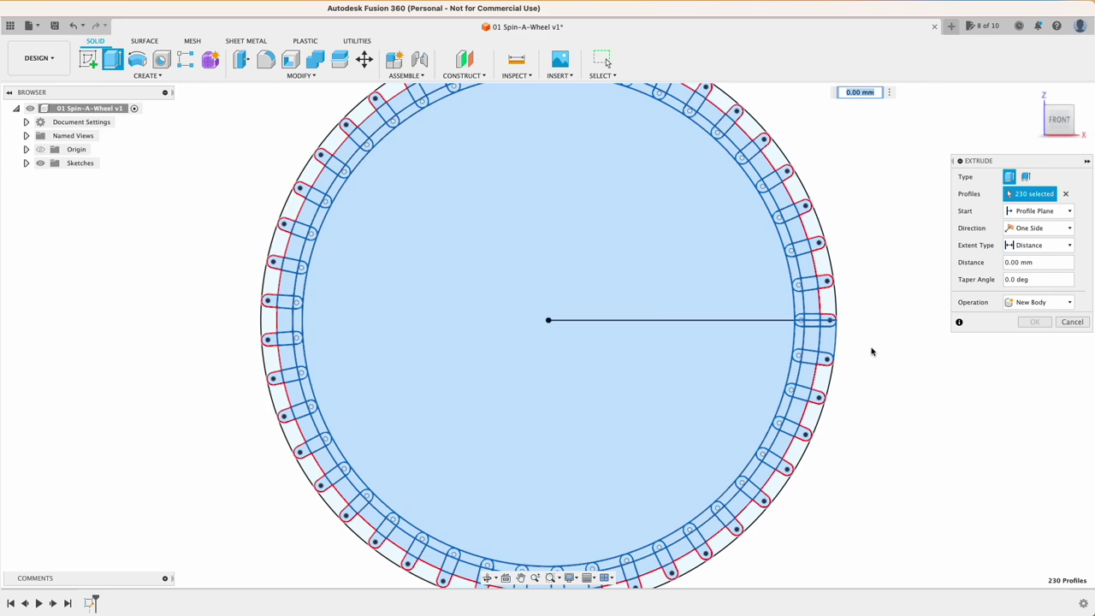
pyautogui.keyDown('shift'); pyautogui.moveTo(872, 350); pyautogui.dragTo(789, 425, button='middle'); pyautogui.keyUp('shift')
pyautogui.write('12')
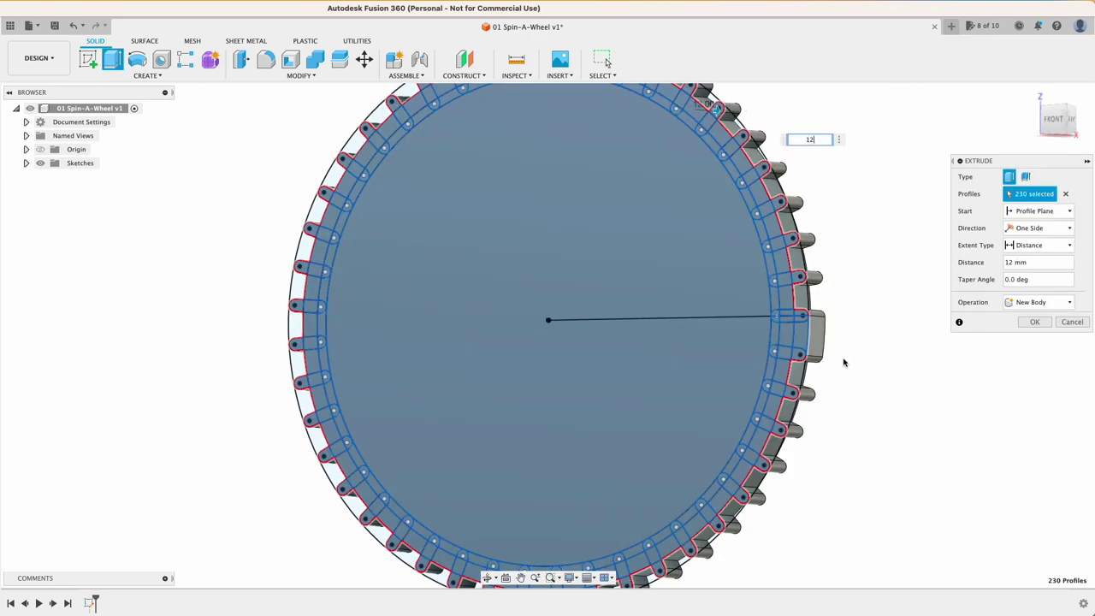
pyautogui.press('super')
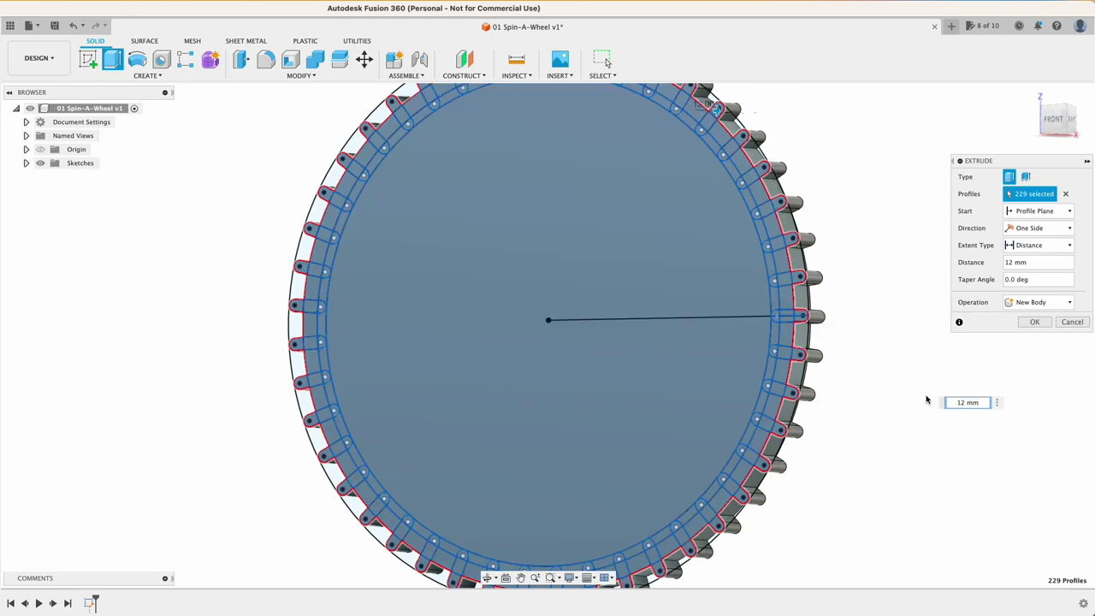
pyautogui.click(1026, 304)
pyautogui.click(1042, 365)
pyautogui.click(1035, 323)
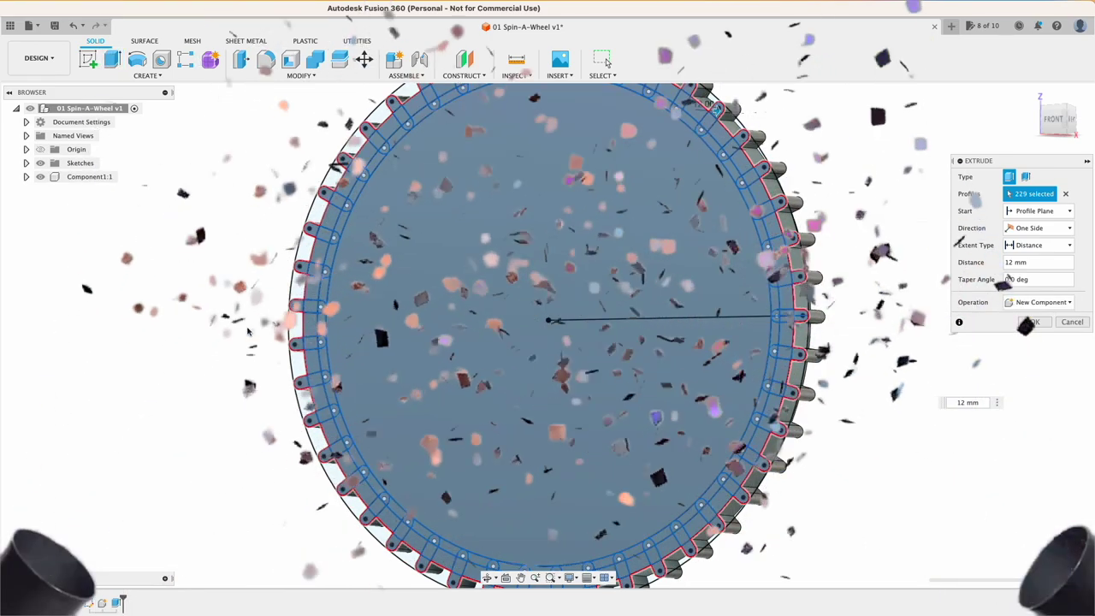
pyautogui.click(89, 176)
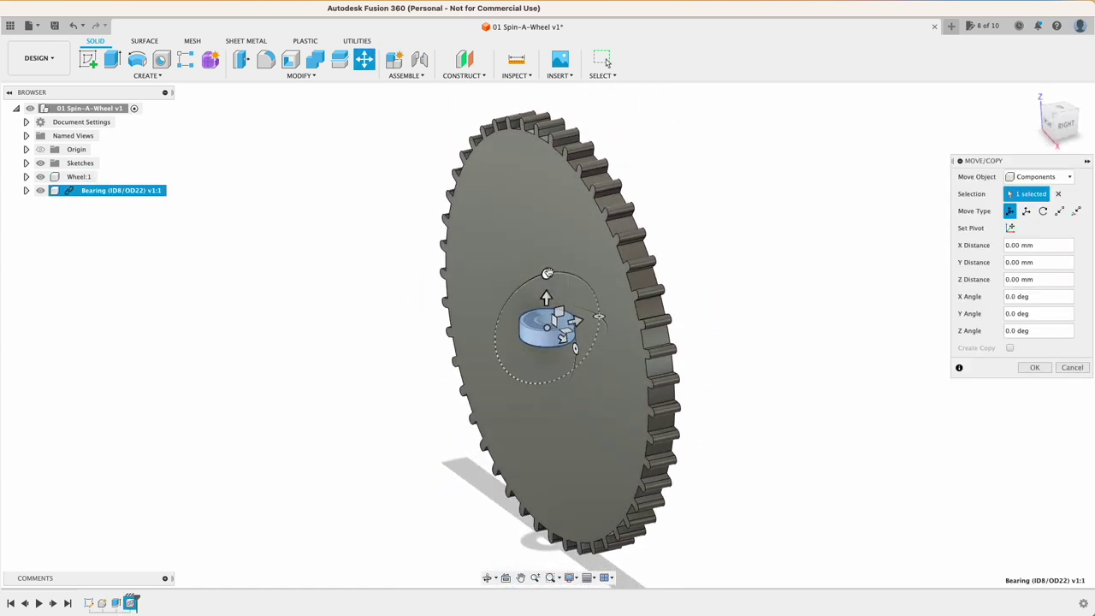
# - Rotate the bearing parallel to the wheel and move it point to point from its bore centre to the centre of the wheel's face
pyautogui.moveTo(547, 277); pyautogui.dragTo(733, 279)
pyautogui.keyDown('shift'); pyautogui.moveTo(738, 398); pyautogui.dragTo(675, 405, button='middle'); pyautogui.keyUp('shift')
pyautogui.click(1059, 211)
pyautogui.keyDown('shift'); pyautogui.moveTo(801, 444); pyautogui.dragTo(833, 435, button='middle'); pyautogui.keyUp('shift')
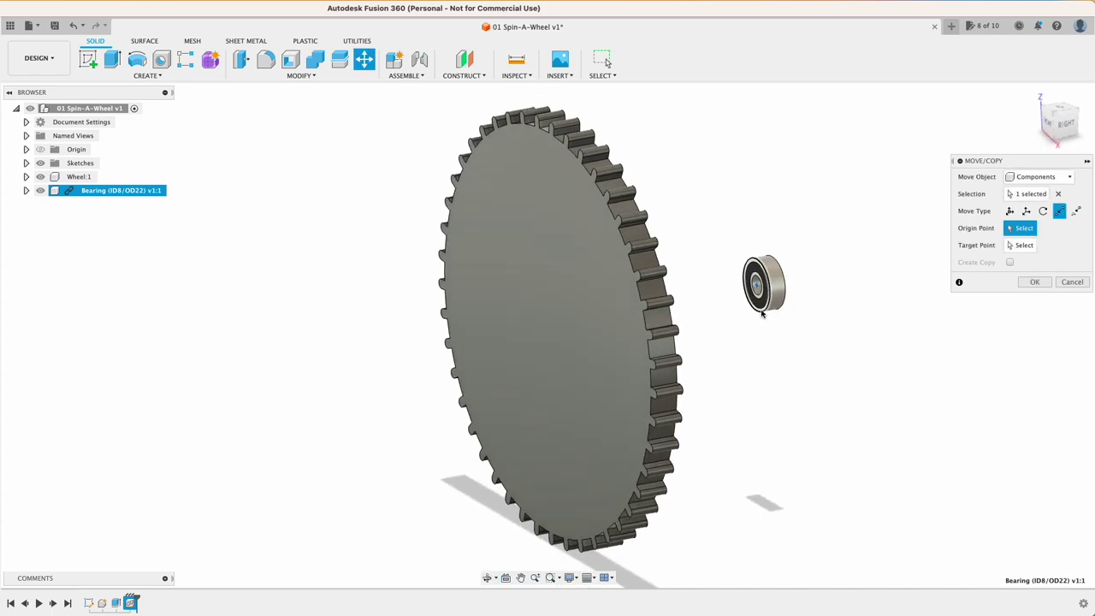
pyautogui.scroll(3, 762, 311)
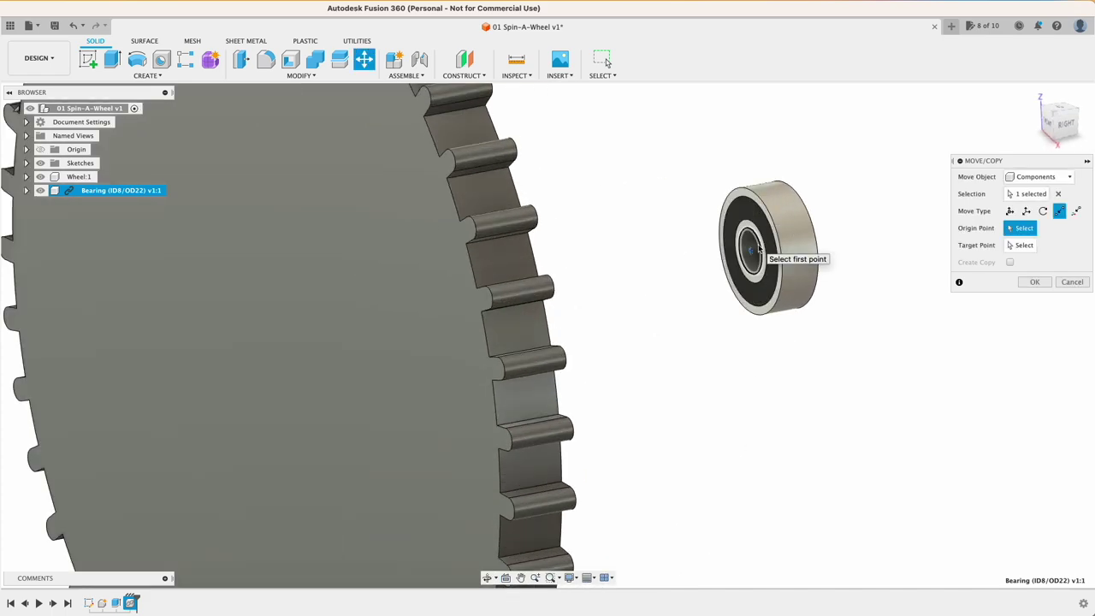
pyautogui.click(752, 249)
pyautogui.scroll(-3, 703, 462)
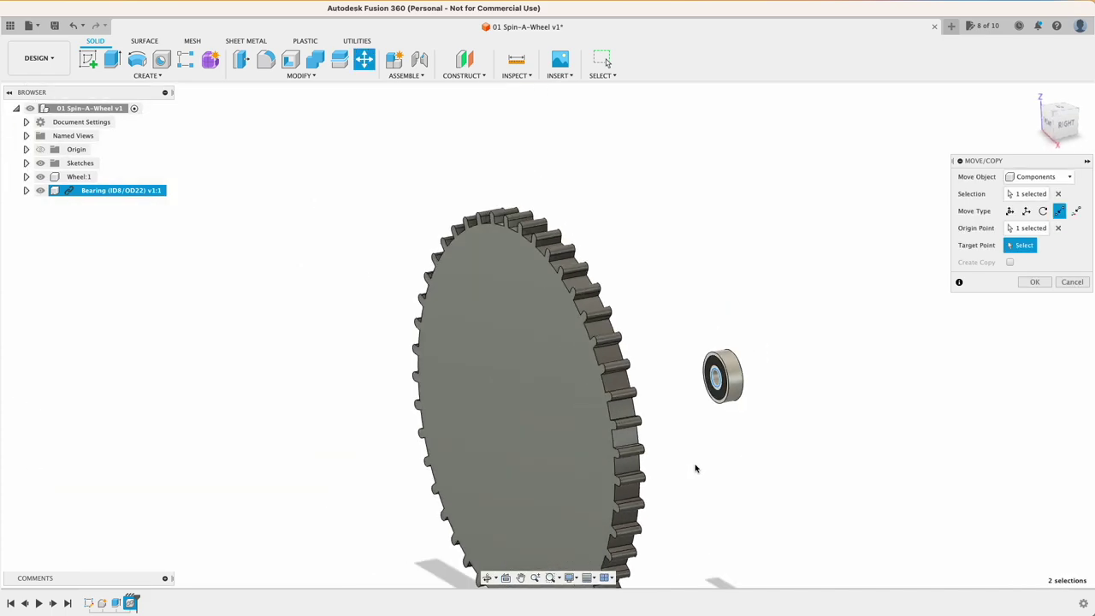
pyautogui.keyDown('shift'); pyautogui.moveTo(696, 466); pyautogui.dragTo(606, 460, button='middle'); pyautogui.keyUp('shift')
pyautogui.click(564, 381)
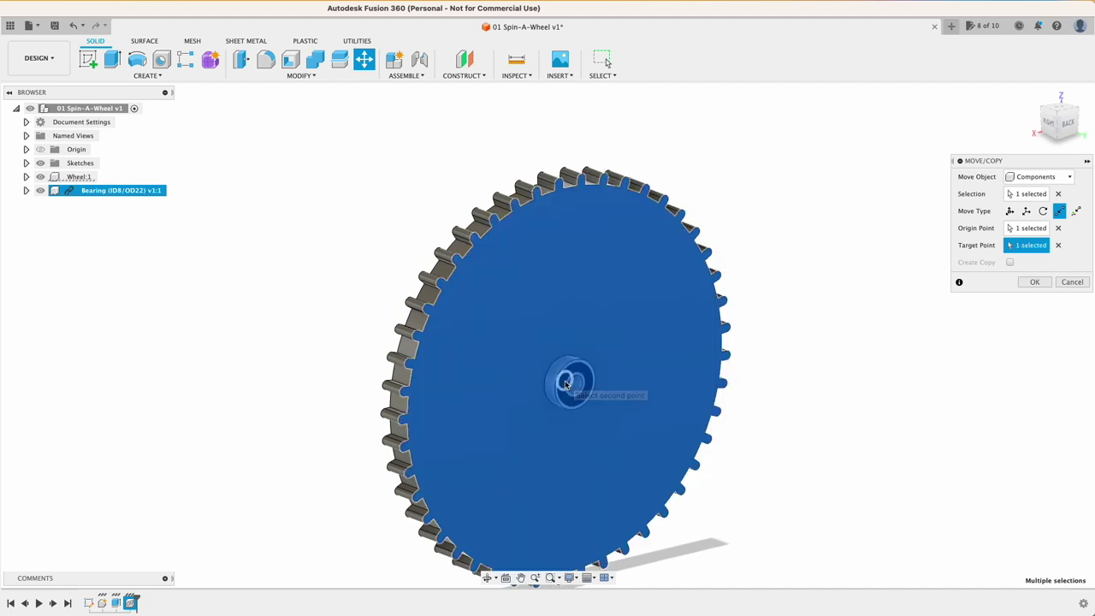
pyautogui.keyDown('shift'); pyautogui.moveTo(567, 382); pyautogui.dragTo(637, 311, button='middle'); pyautogui.keyUp('shift')
pyautogui.click(1037, 279)
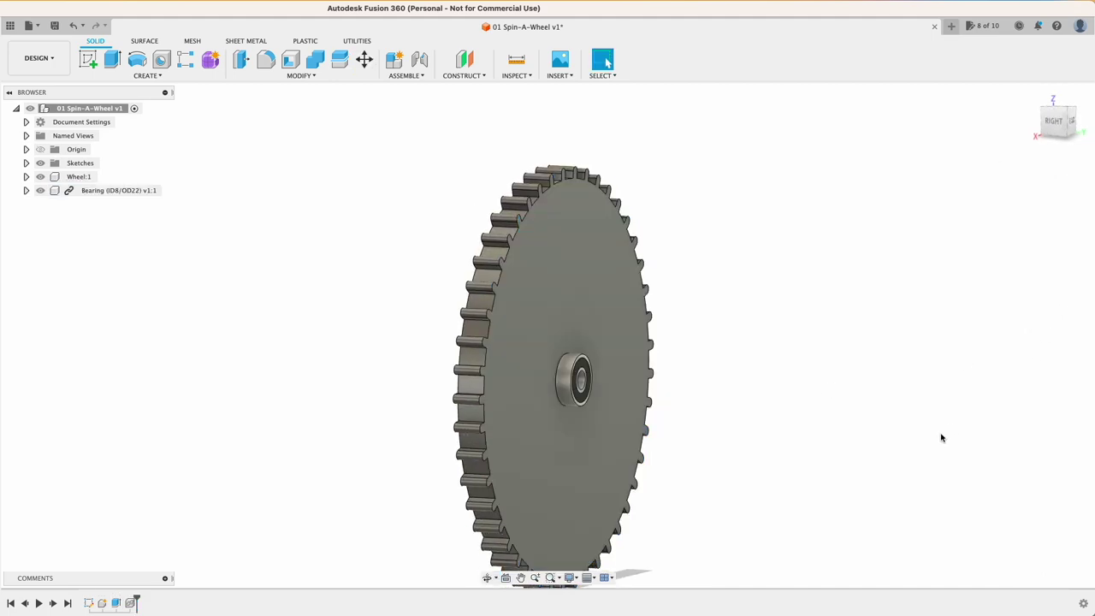
# - Start a sketch on the flat face of the Wheel component and project the bearing's outer edge into it
pyautogui.keyDown('shift'); pyautogui.moveTo(940, 434); pyautogui.dragTo(905, 437, button='middle'); pyautogui.keyUp('shift')
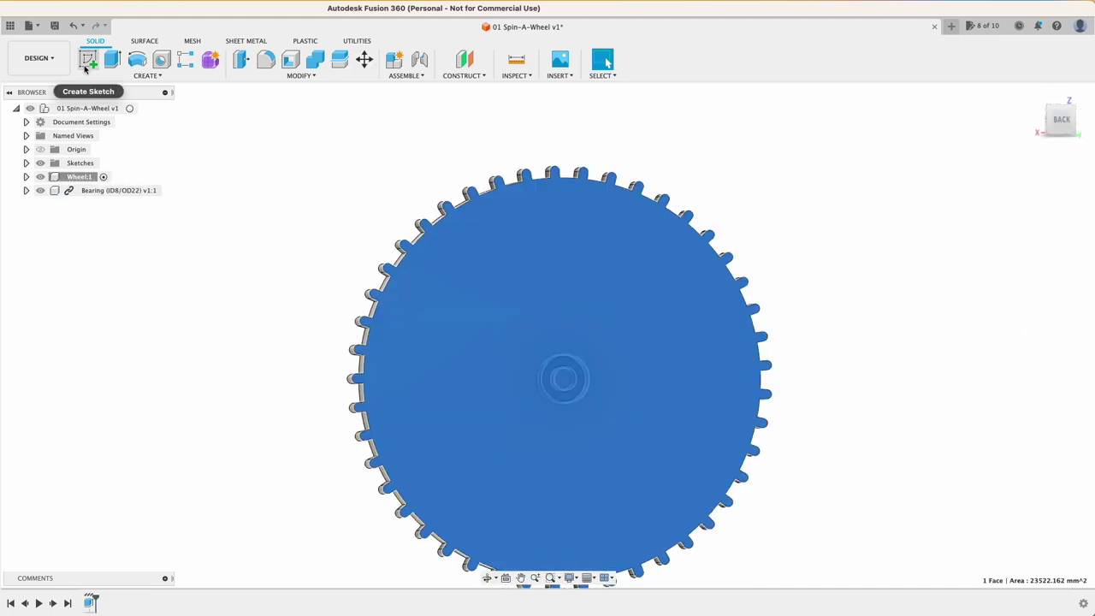
pyautogui.click(85, 63)
pyautogui.click(87, 58)
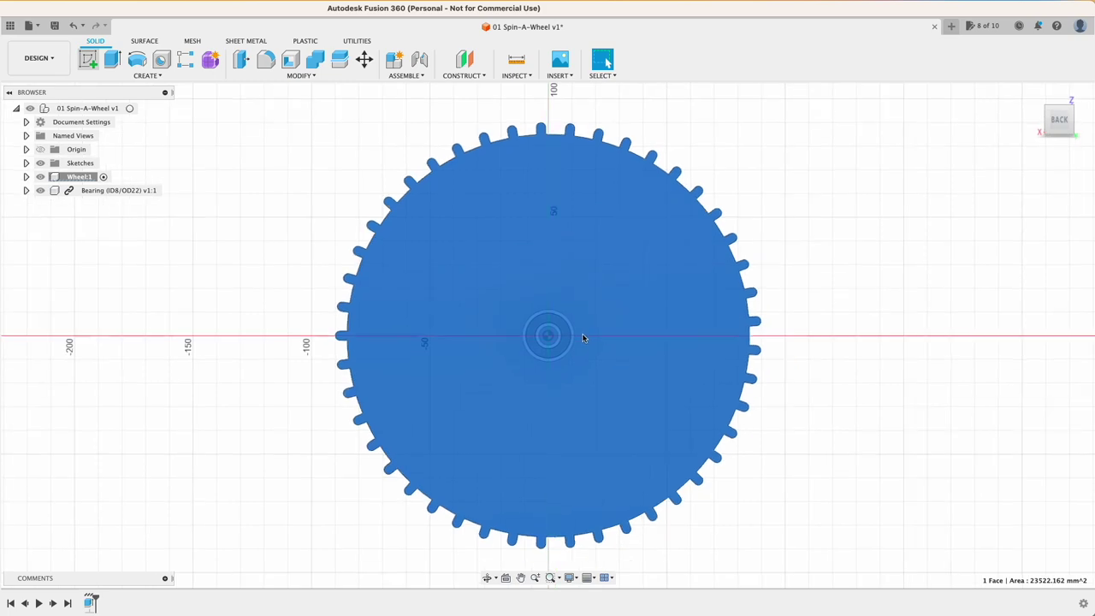
pyautogui.scroll(6, 574, 332)
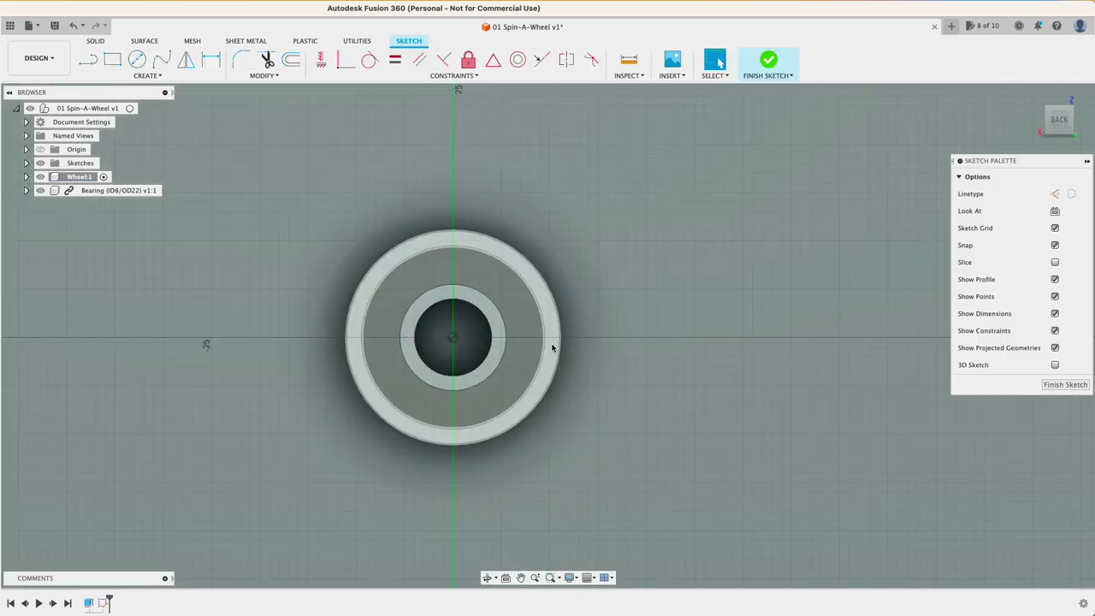
pyautogui.click(558, 346)
pyautogui.press('p')
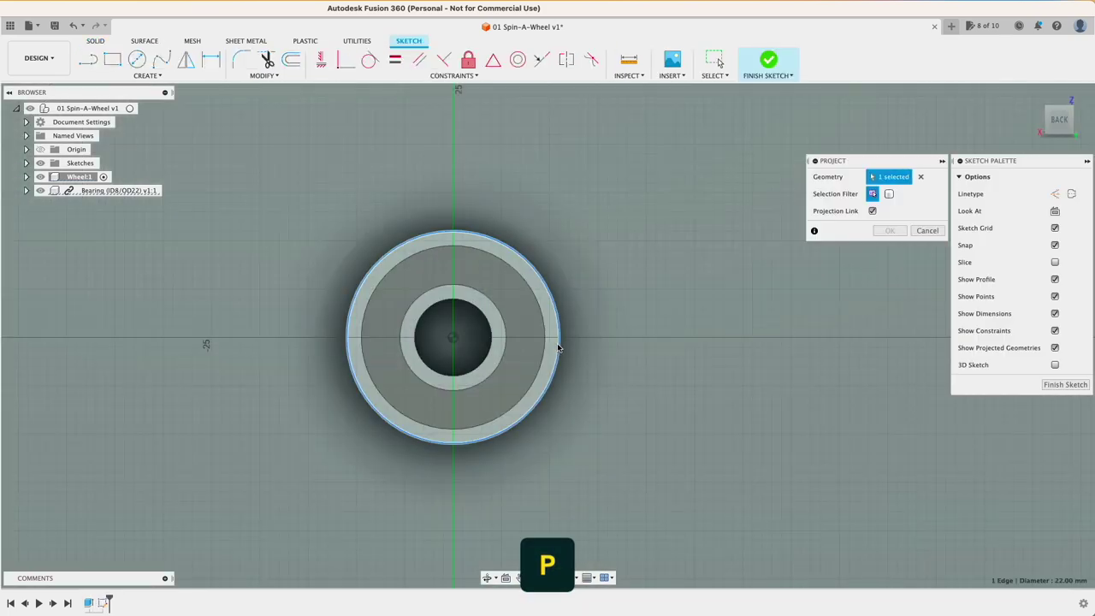
pyautogui.press('Return')
# - Hide the bearing component and offset the projected bearing circle inward by 1 mm
pyautogui.scroll(5, 559, 347)
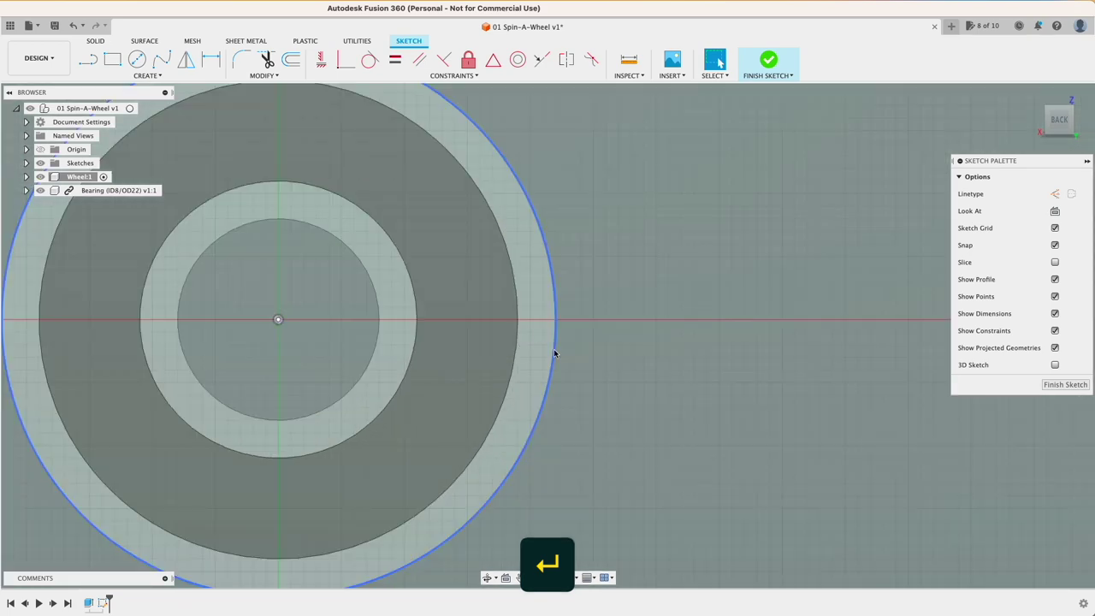
pyautogui.click(553, 350)
pyautogui.scroll(-3, 554, 352)
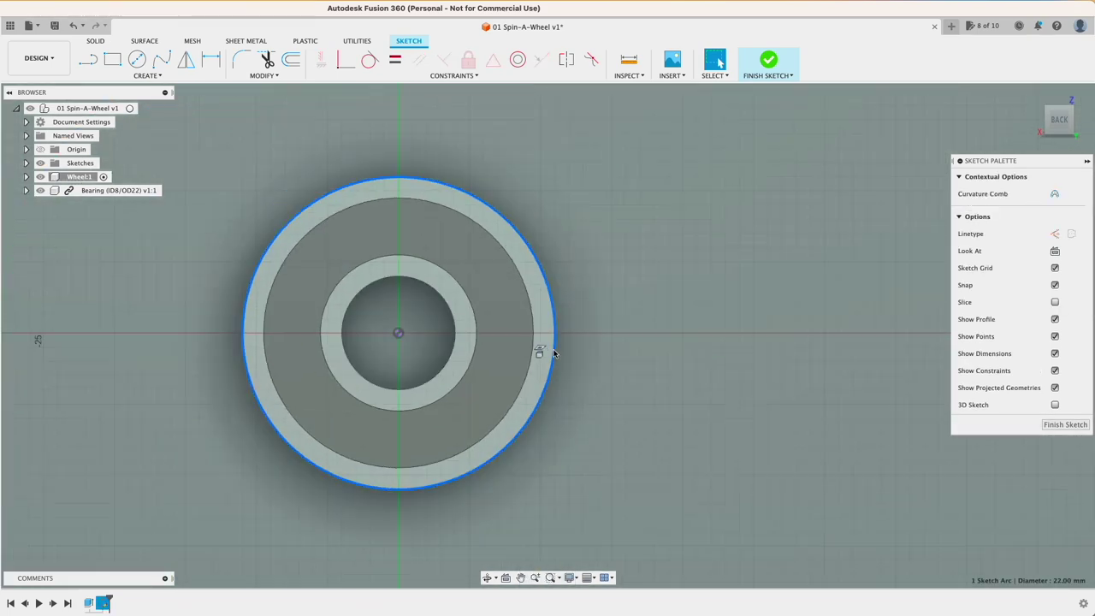
pyautogui.click(40, 191)
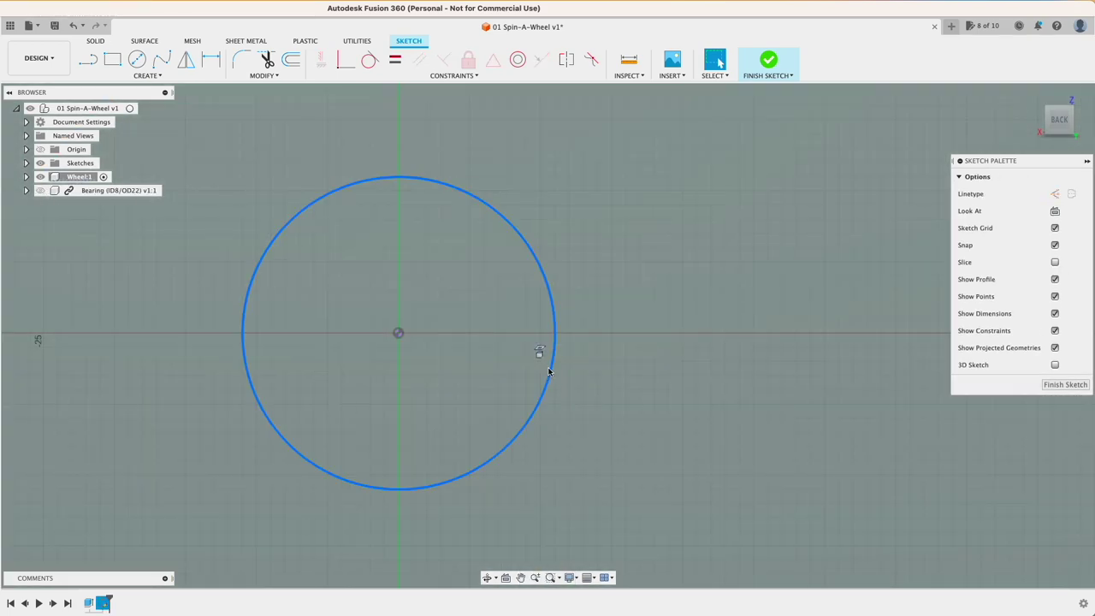
pyautogui.click(548, 371)
pyautogui.press('o')
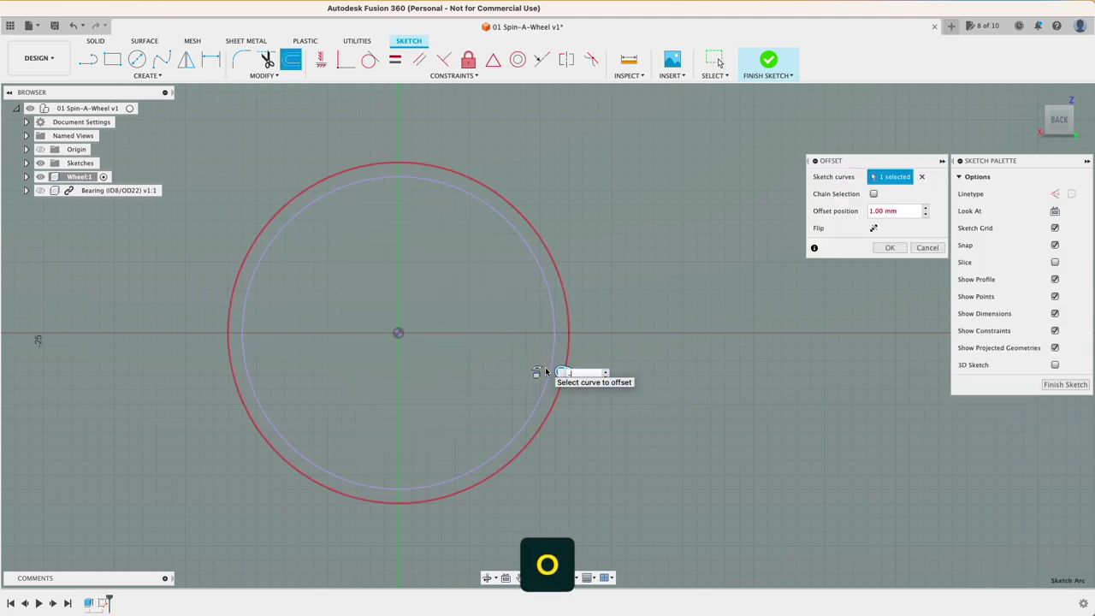
pyautogui.press('Return')
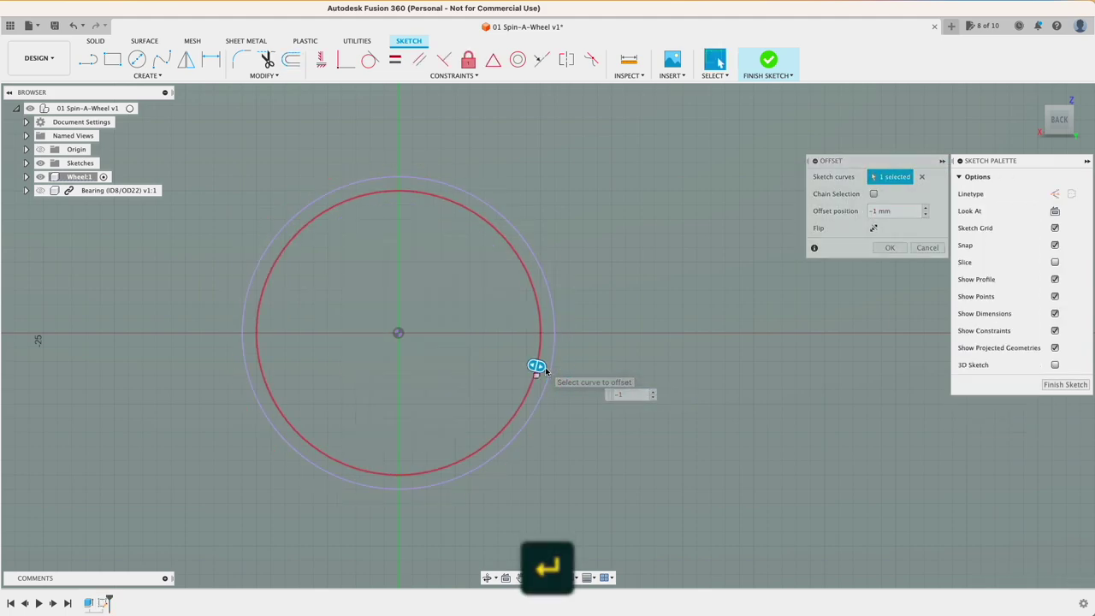
# - Offset the projected bearing circle outward by 0.1 mm as a clearance for the bearing
pyautogui.click(544, 398)
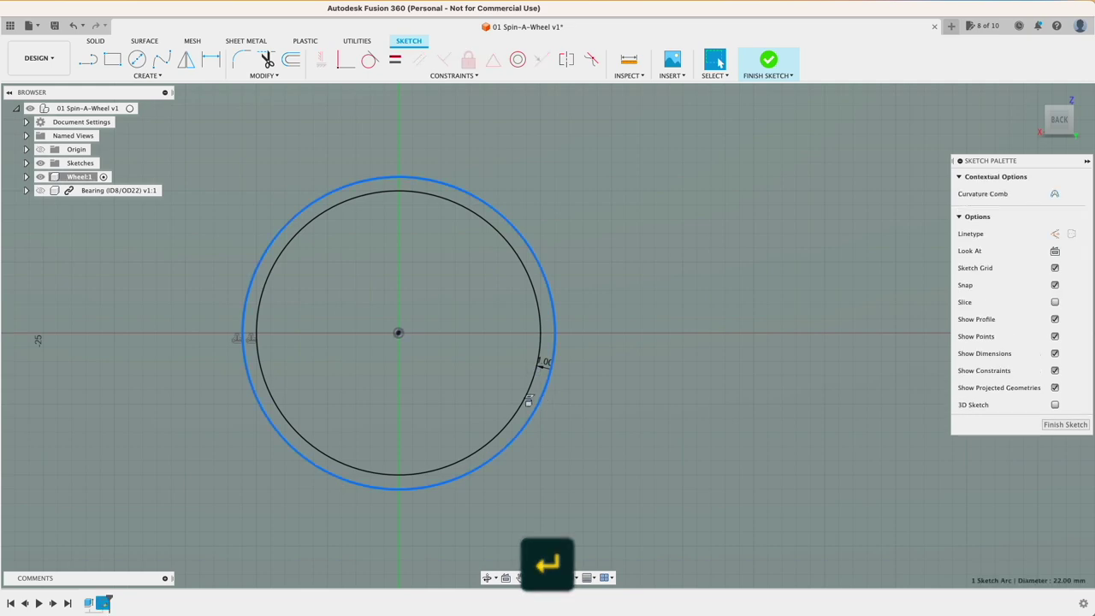
pyautogui.press('o')
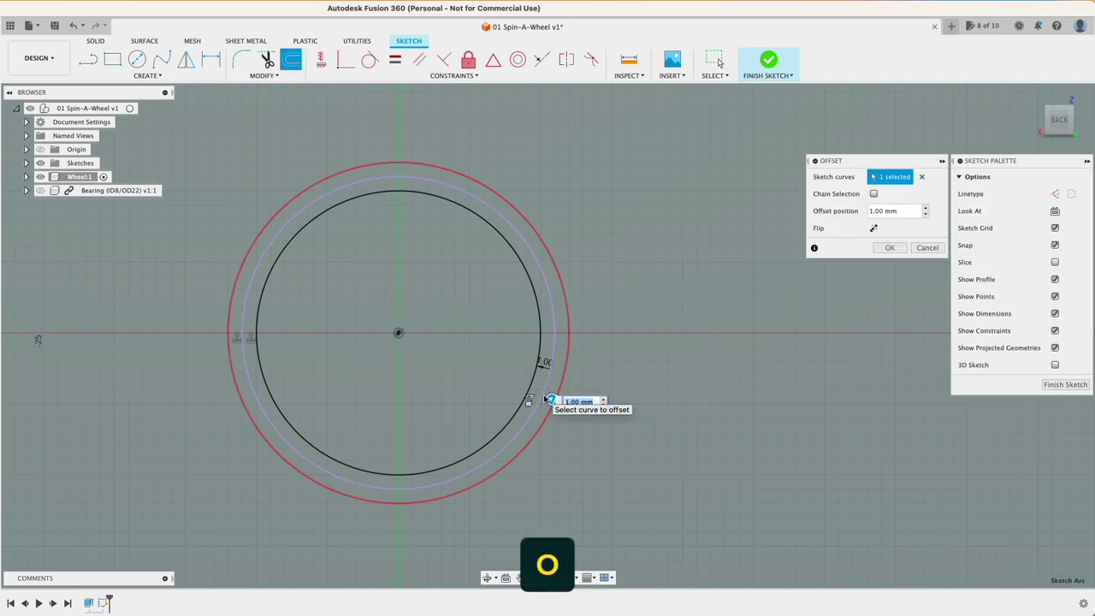
pyautogui.write('3')
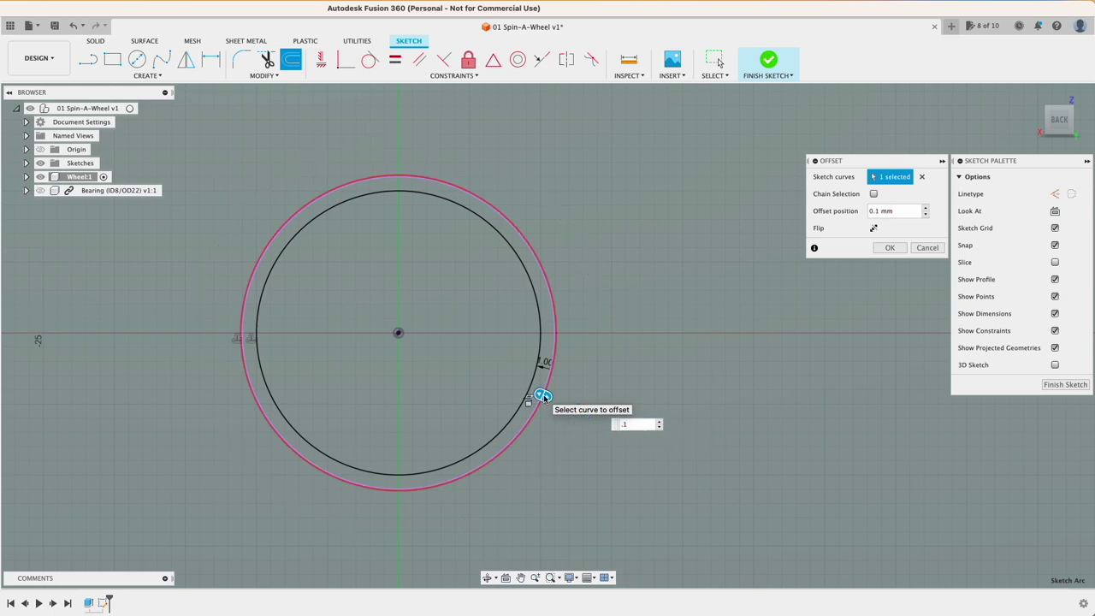
pyautogui.press('Return')
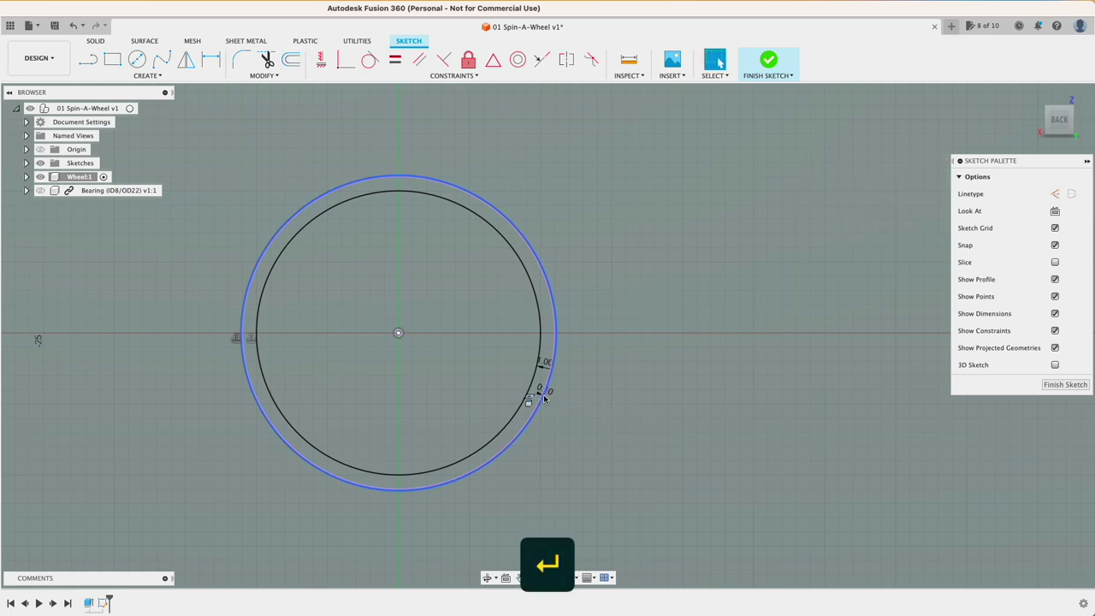
# - Offset the projected bearing circle outward by 4 mm to outline the hub
pyautogui.scroll(5, 541, 394)
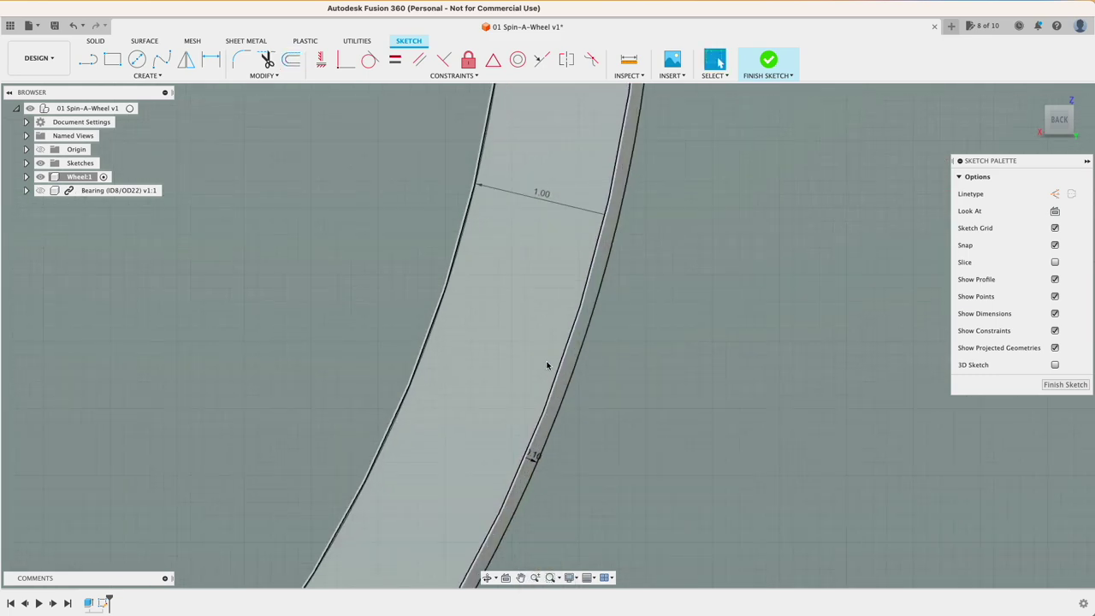
pyautogui.click(557, 362)
pyautogui.scroll(-4, 558, 361)
pyautogui.scroll(-2, 557, 360)
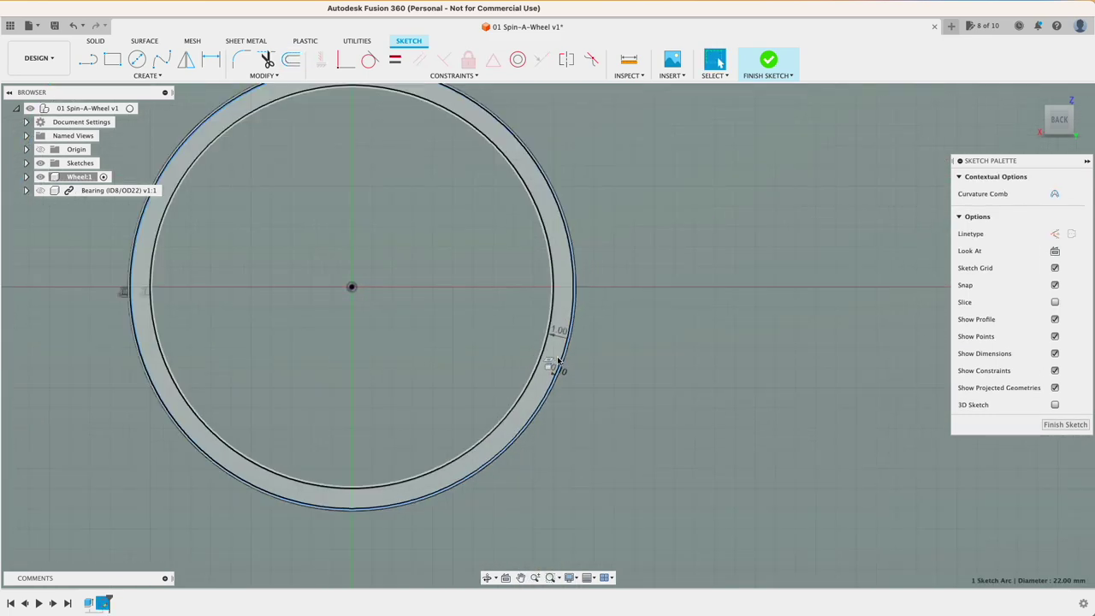
pyautogui.press('o')
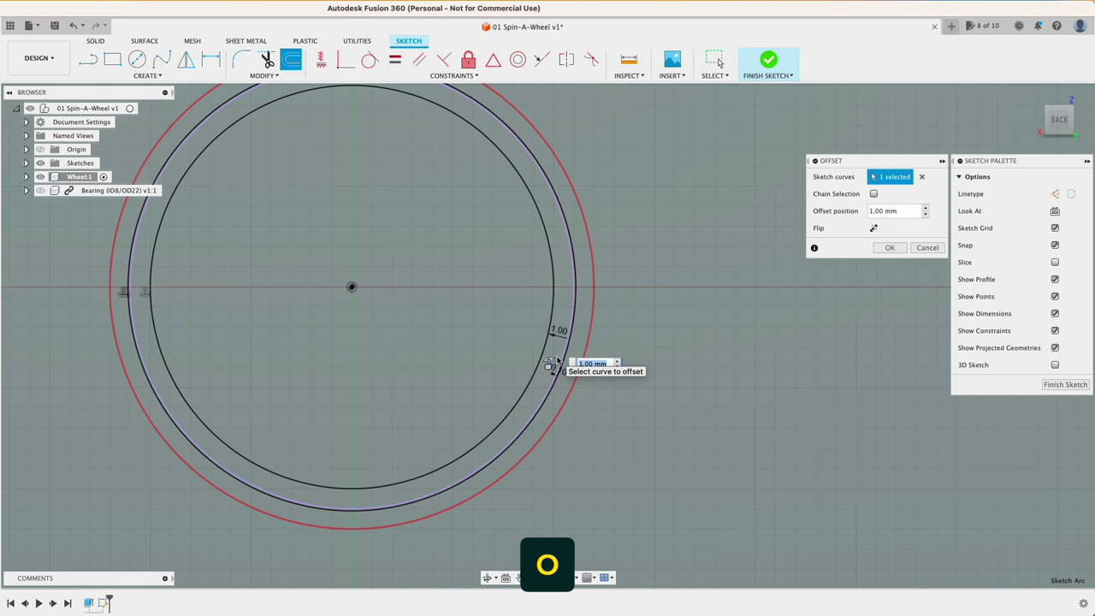
pyautogui.write('4')
pyautogui.press('Return')
# - Offset the wheel's root circle inward by 20 mm to outline the rim
pyautogui.scroll(-5, 557, 361)
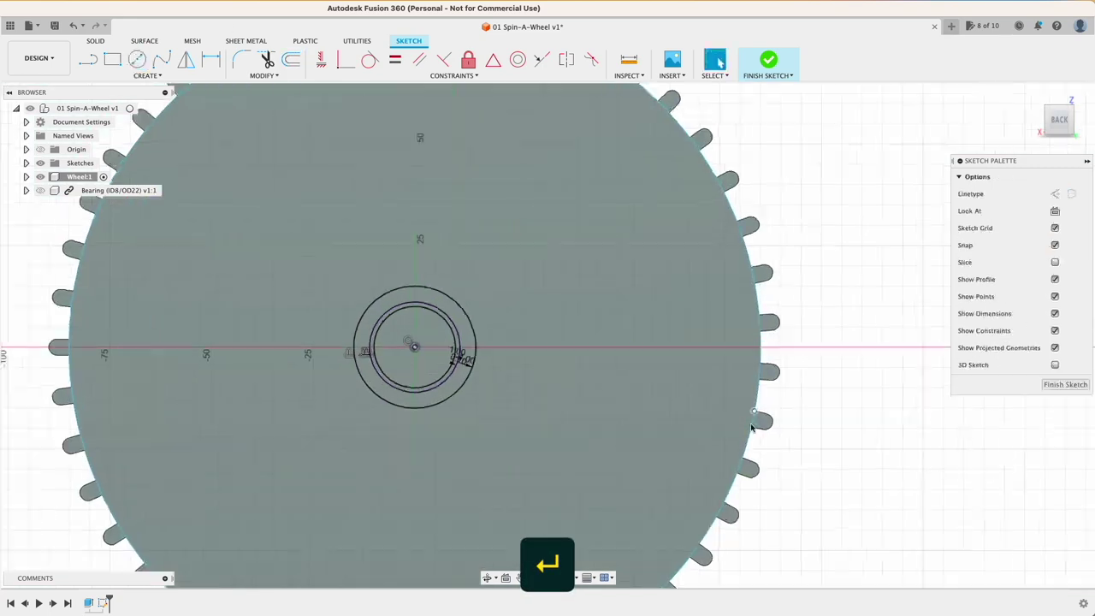
pyautogui.write('o')
pyautogui.write('20')
pyautogui.press('Return')
# - Sketch a horizontal spoke 6 mm wide between the hub and the rim circle
pyautogui.scroll(3, 854, 448)
pyautogui.click(391, 346)
pyautogui.click(666, 346)
pyautogui.write('6')
pyautogui.click(147, 75)
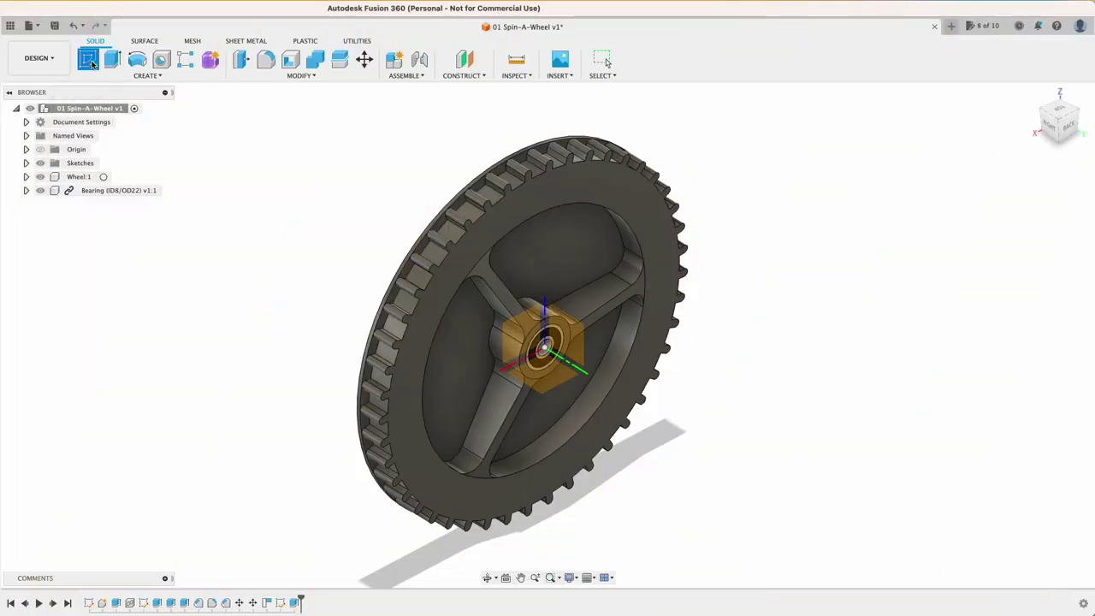
# - Start a sketch on the horizontal origin plane and project the bearing's bore into it
pyautogui.click(715, 397)
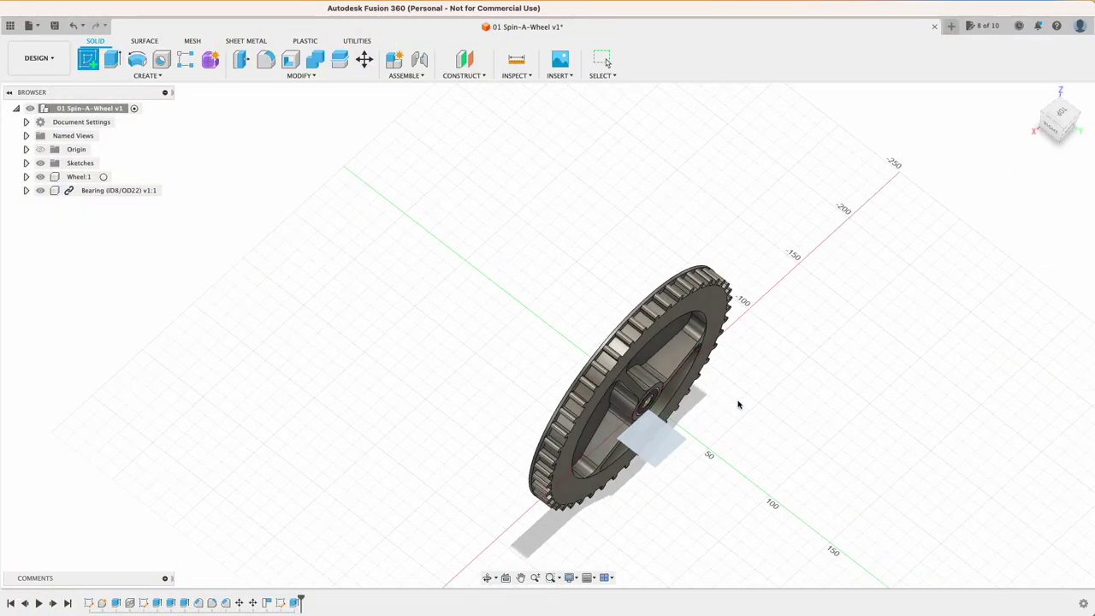
pyautogui.scroll(5, 479, 210)
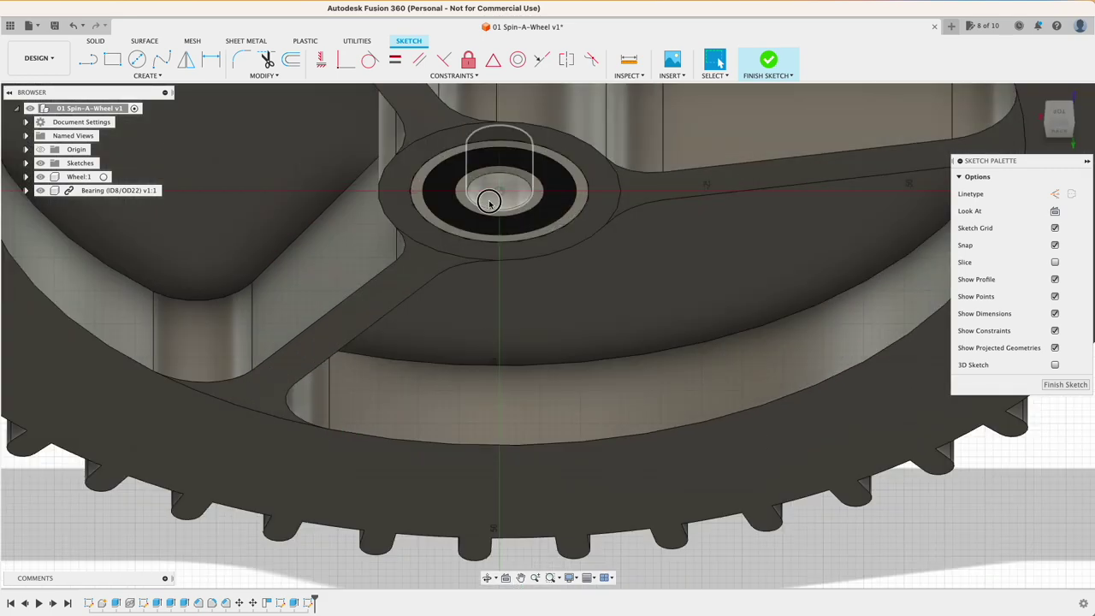
pyautogui.press('p')
pyautogui.press('Return')
# - Draw profile lines along the projected bore, stepping 1 mm outside the bore and 1 mm off the bearing's face
pyautogui.scroll(-5, 482, 200)
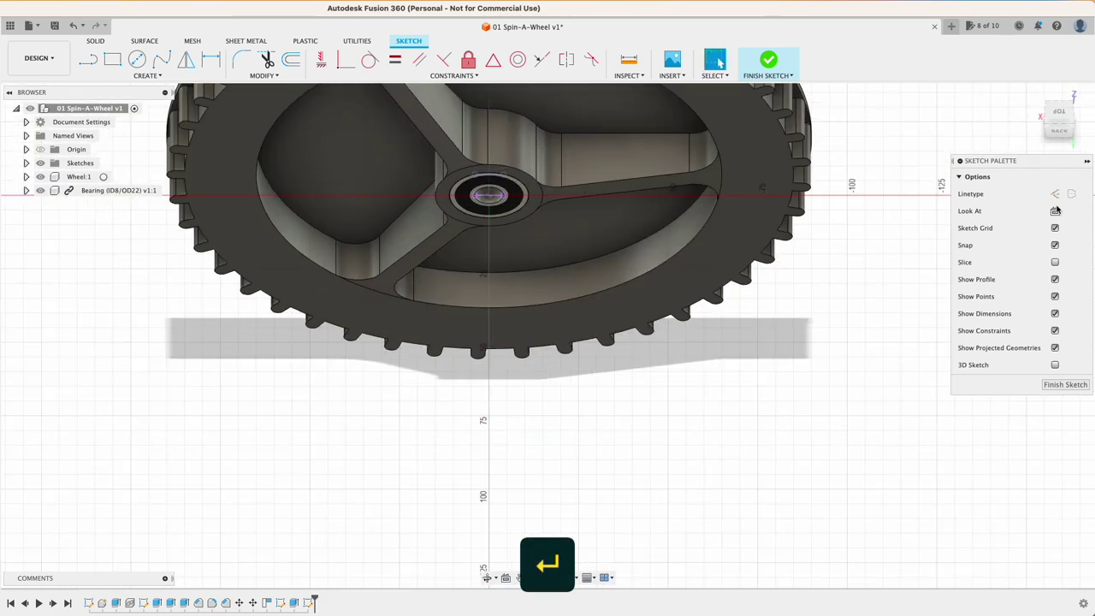
pyautogui.moveTo(1063, 111)
pyautogui.mouseDown()
pyautogui.moveTo(718, 320)
pyautogui.moveTo(777, 396)
pyautogui.moveTo(867, 396)
pyautogui.moveTo(804, 315)
pyautogui.moveTo(738, 382)
pyautogui.mouseUp()
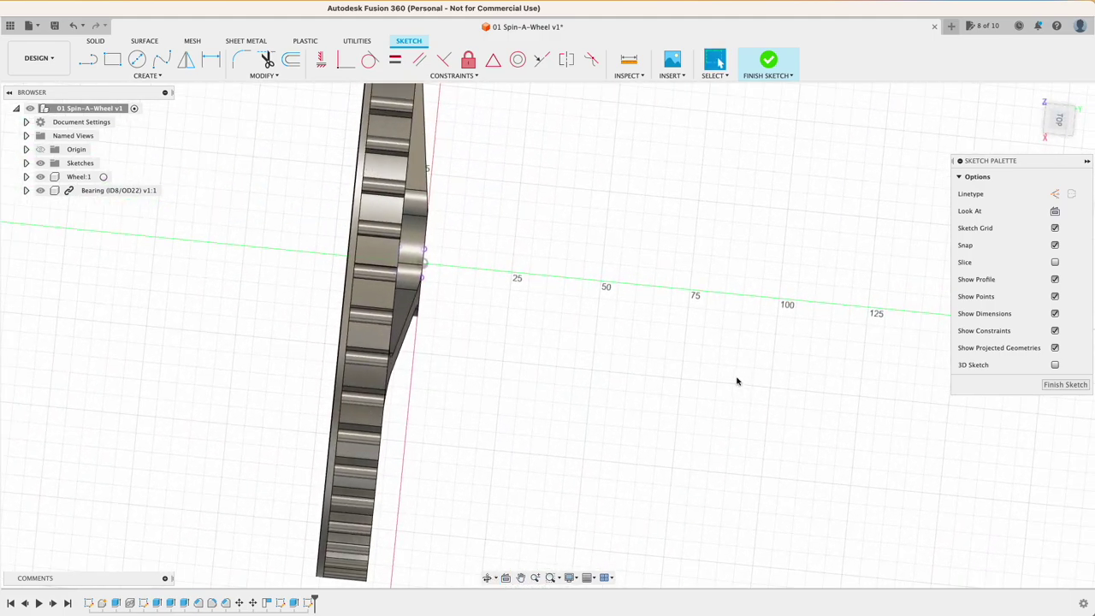
pyautogui.click(1063, 121)
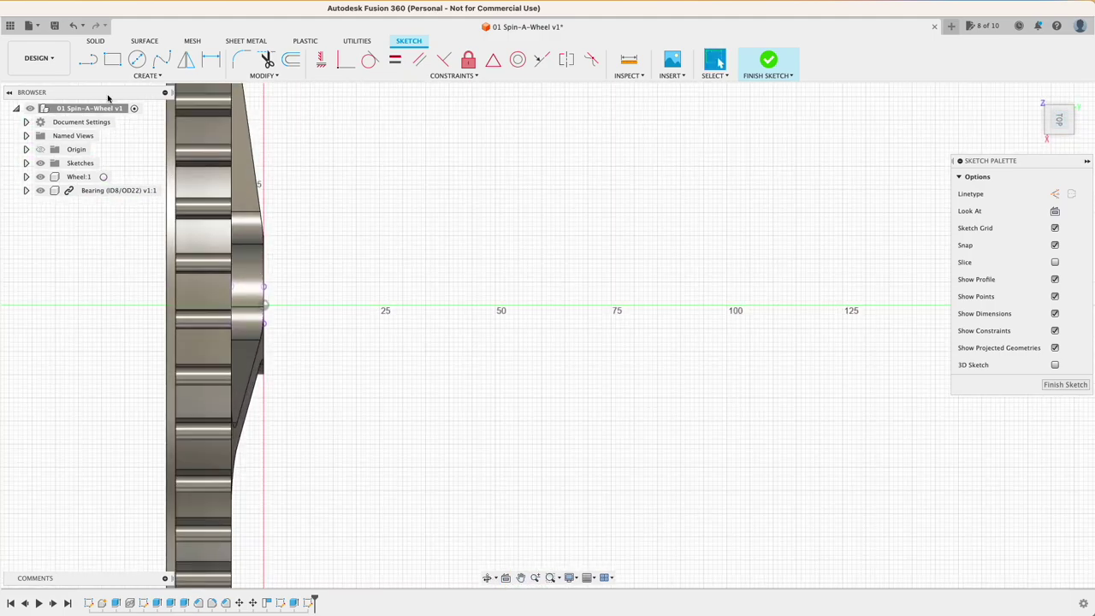
pyautogui.click(89, 59)
pyautogui.scroll(2, 264, 300)
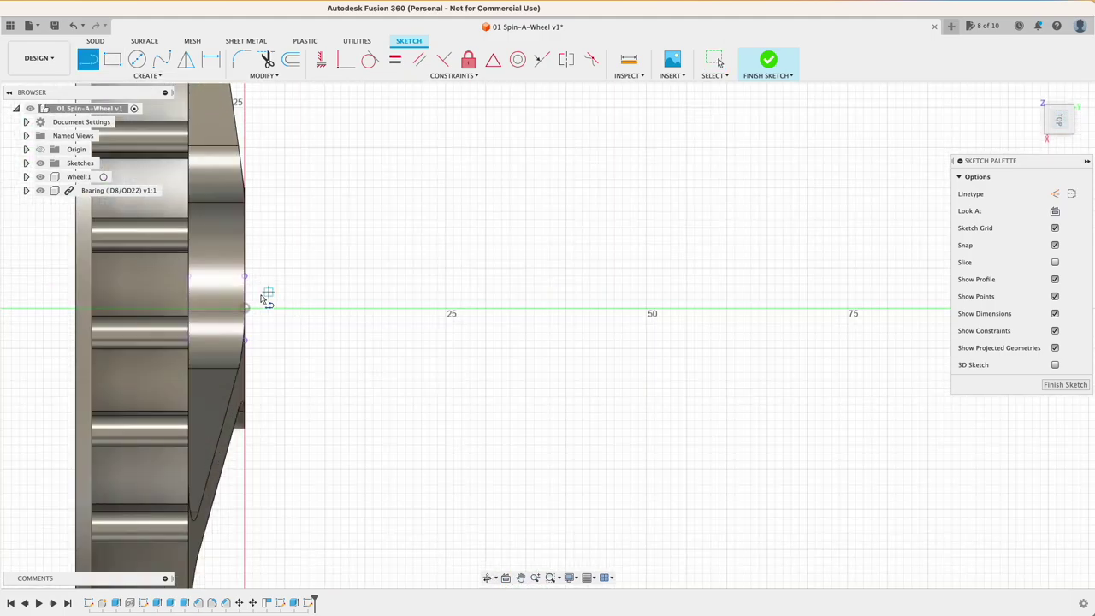
pyautogui.click(189, 277)
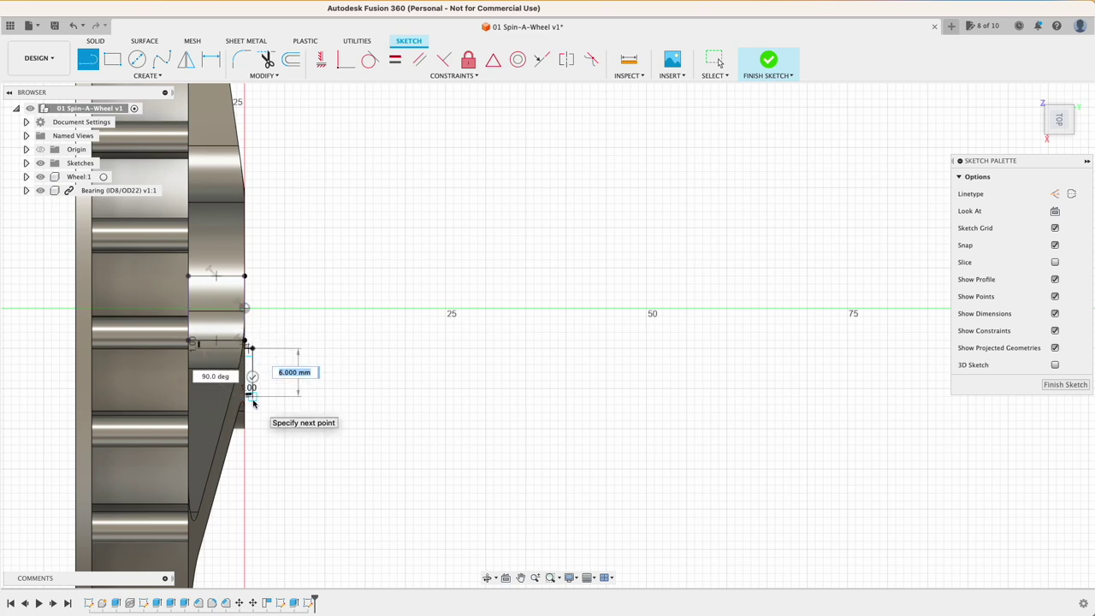
# - Project the hub's outer arc edge into the sketch as the radial limit of the profile
pyautogui.keyDown('shift'); pyautogui.moveTo(261, 404); pyautogui.dragTo(220, 492, button='middle'); pyautogui.keyUp('shift')
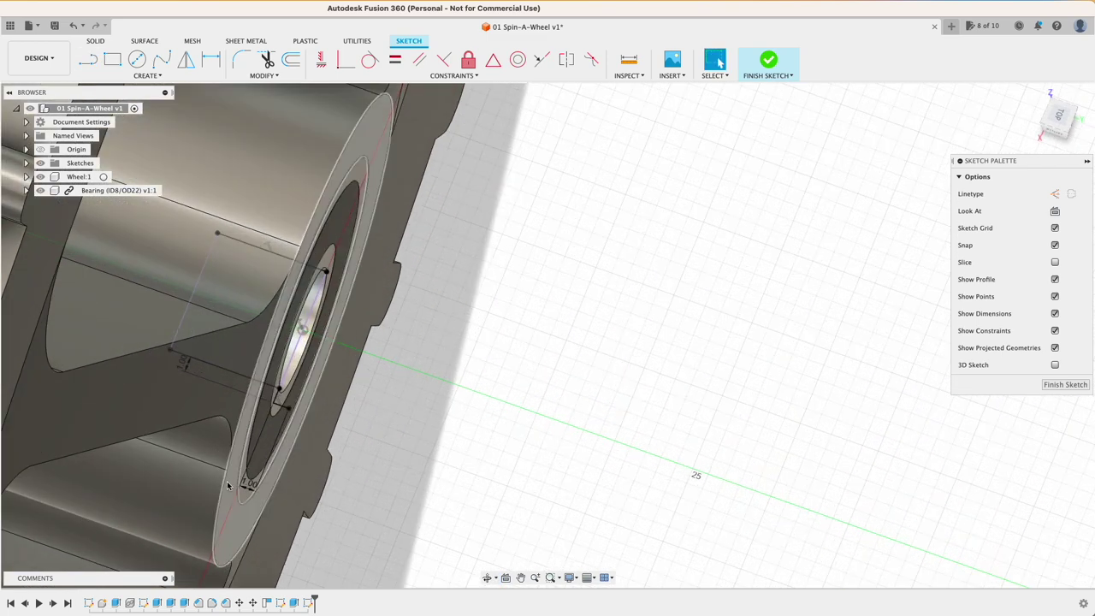
pyautogui.press('p')
pyautogui.click(222, 490)
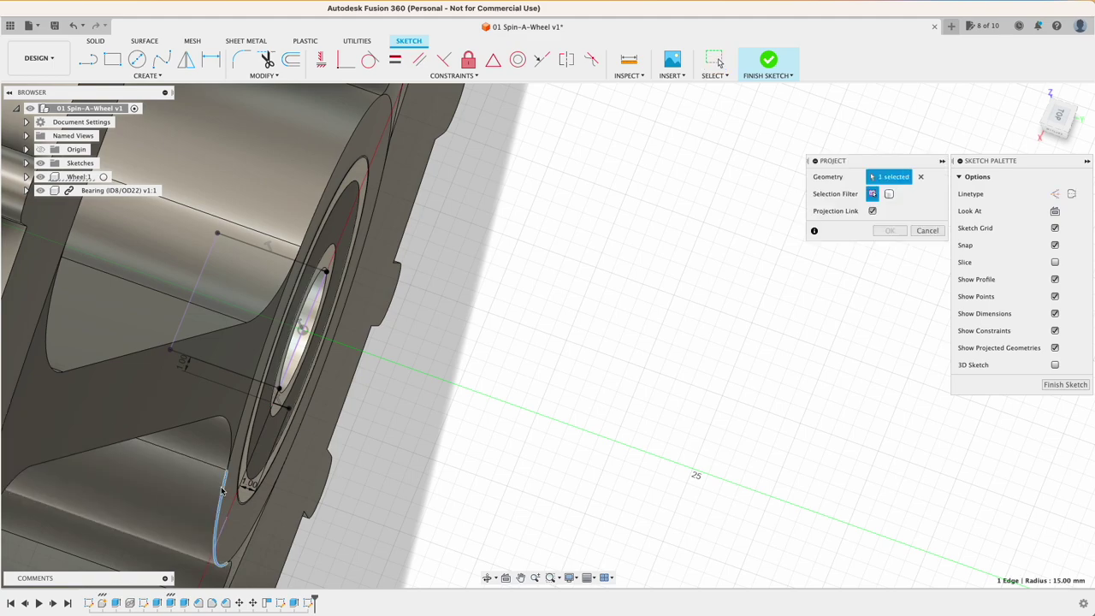
pyautogui.press('Return')
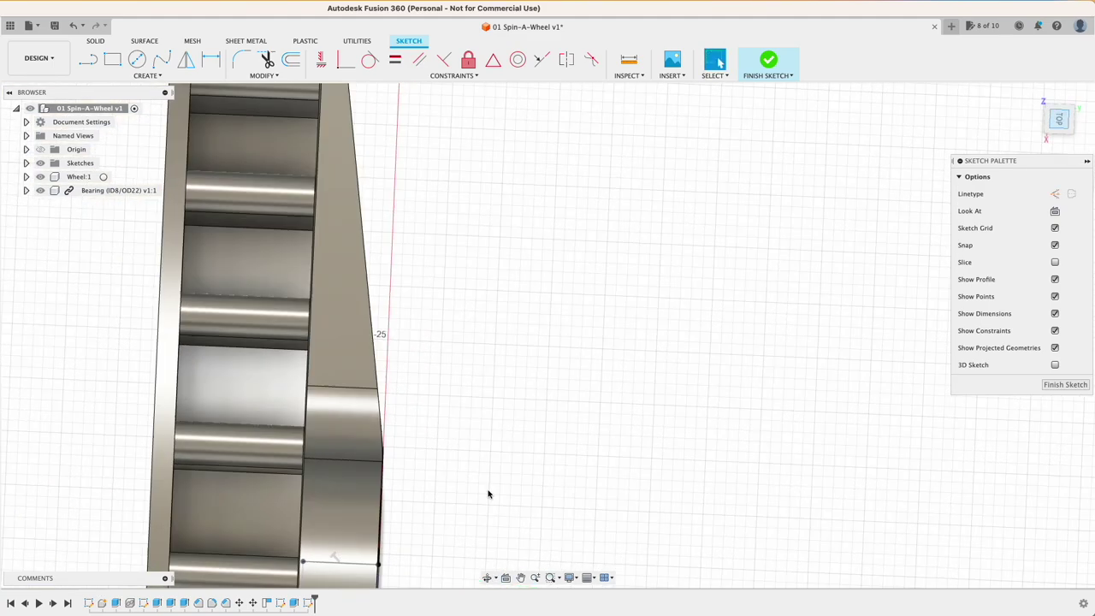
# - Draw a 20 mm line away from the wheel at the hub's outer edge and close the profile back to the origin
pyautogui.press('l')
pyautogui.scroll(-3, 316, 444)
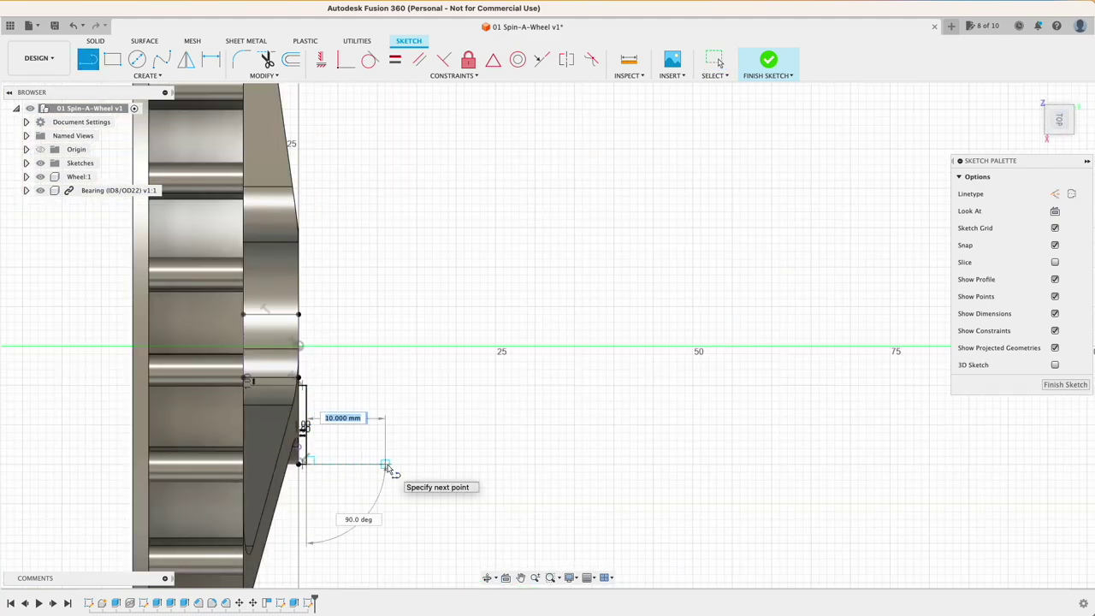
pyautogui.write('20')
pyautogui.press('Return')
pyautogui.click(299, 345)
# - Finish the sketch and extrude both axle profile regions symmetrically about the sketch plane as a new component
pyautogui.scroll(3, 378, 479)
pyautogui.keyDown('shift'); pyautogui.moveTo(513, 471); pyautogui.dragTo(393, 457, button='middle'); pyautogui.keyUp('shift')
pyautogui.scroll(-4, 393, 458)
pyautogui.click(768, 64)
pyautogui.press('e')
pyautogui.click(488, 439)
pyautogui.click(454, 308)
pyautogui.click(1040, 228)
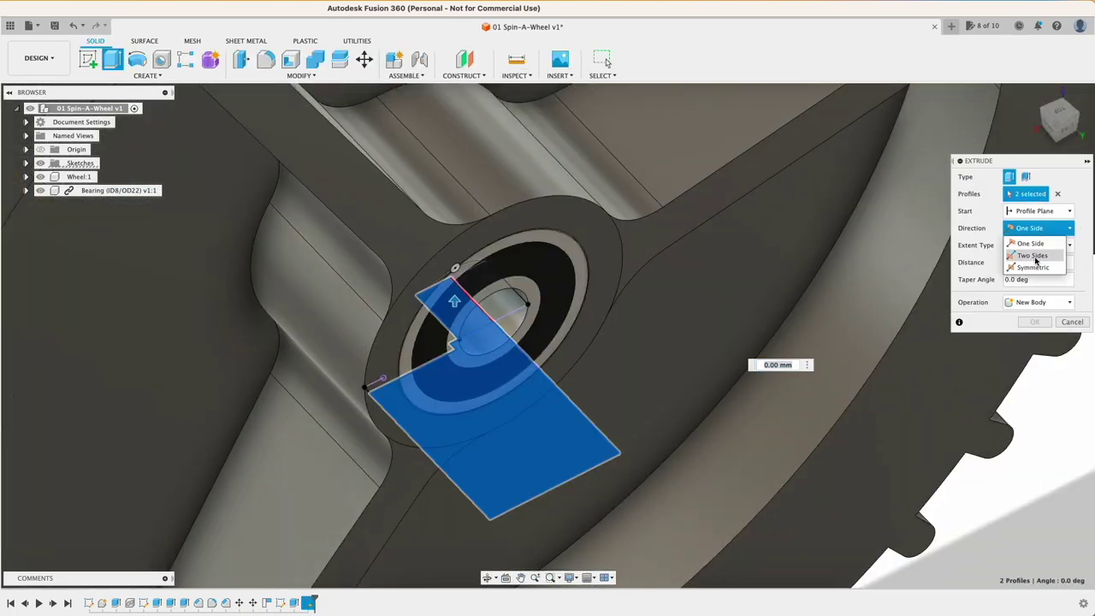
pyautogui.click(1035, 266)
pyautogui.write('4')
pyautogui.click(1040, 319)
pyautogui.click(1034, 340)
# - Rename the new component as Wheel Axle
pyautogui.doubleClick(90, 205)
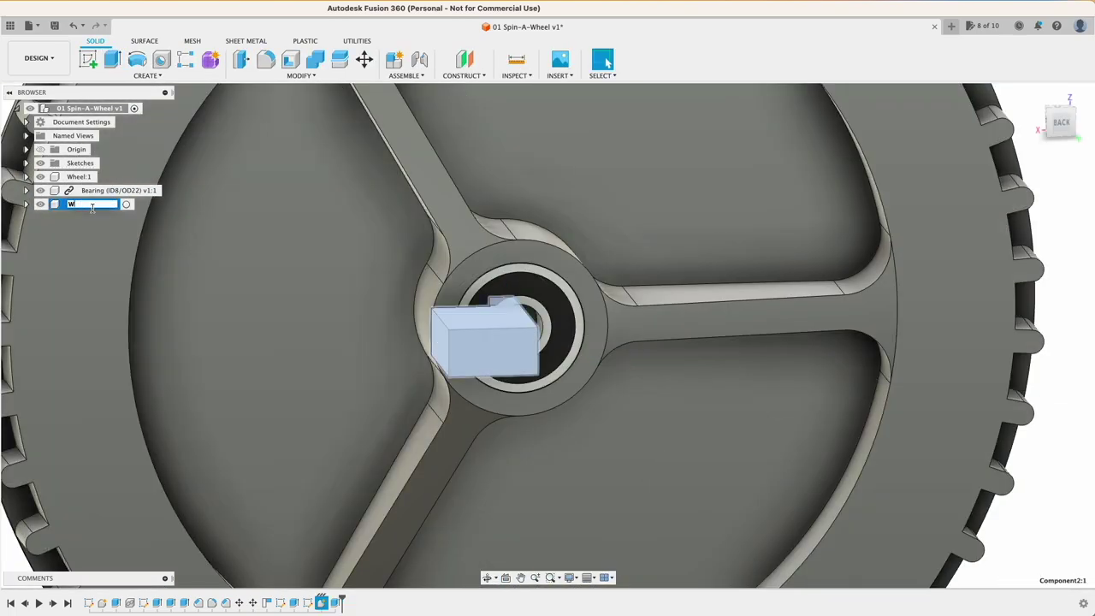
pyautogui.write('Wheel Axle')
pyautogui.press('Return')
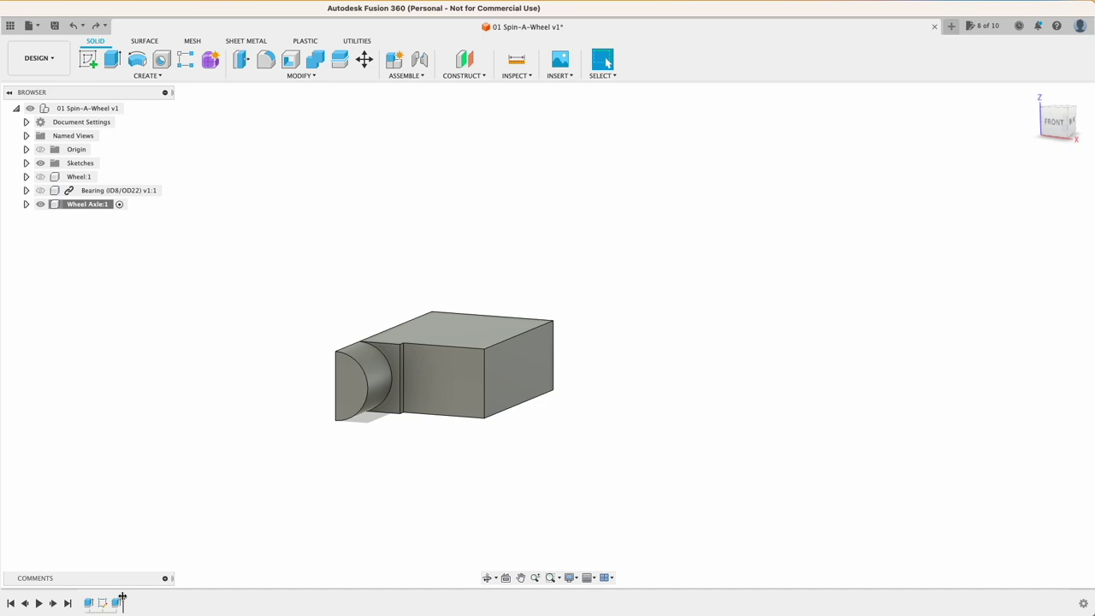
# - Mirror the half axle body about its long flat side face to complete the axle
pyautogui.keyDown('shift'); pyautogui.moveTo(446, 413); pyautogui.dragTo(128, 488, button='middle'); pyautogui.keyUp('shift')
pyautogui.click(179, 78)
pyautogui.click(99, 330)
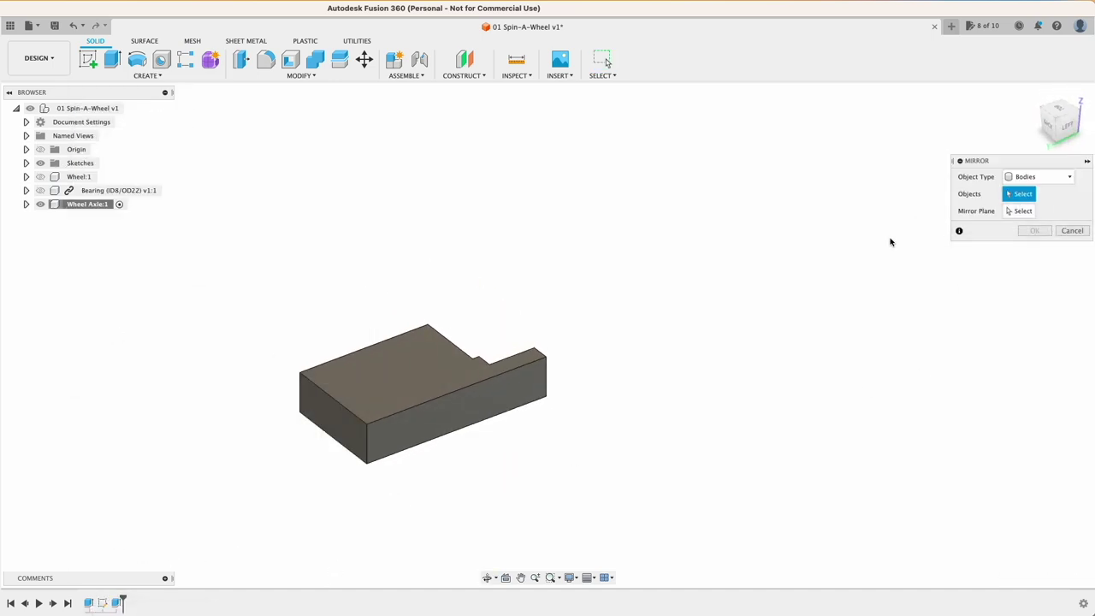
pyautogui.click(519, 393)
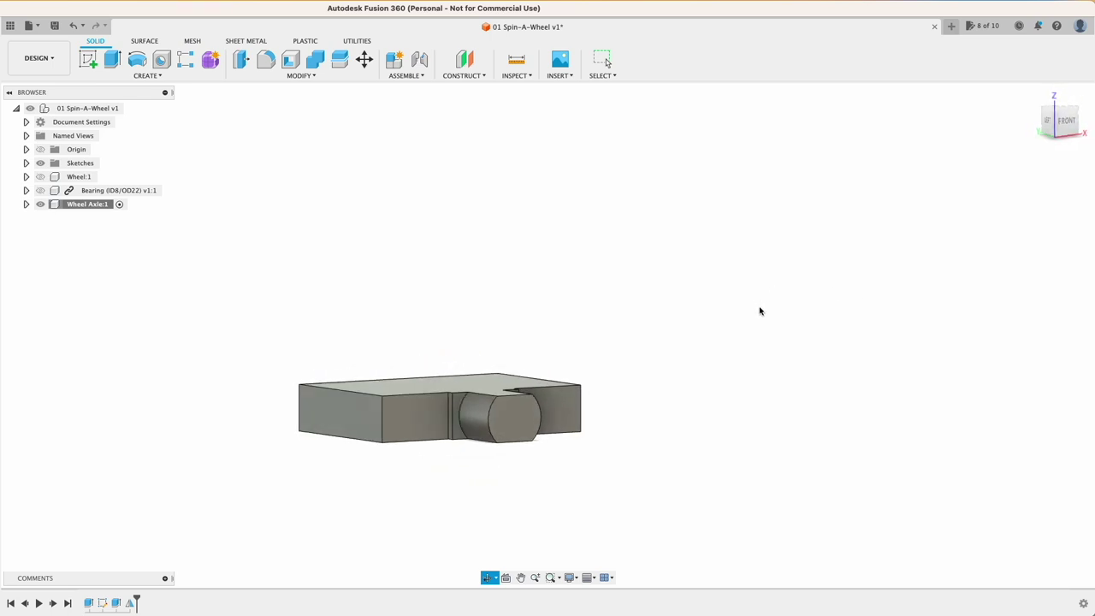
pyautogui.keyDown('shift'); pyautogui.moveTo(759, 311); pyautogui.dragTo(831, 316, button='middle'); pyautogui.keyUp('shift')
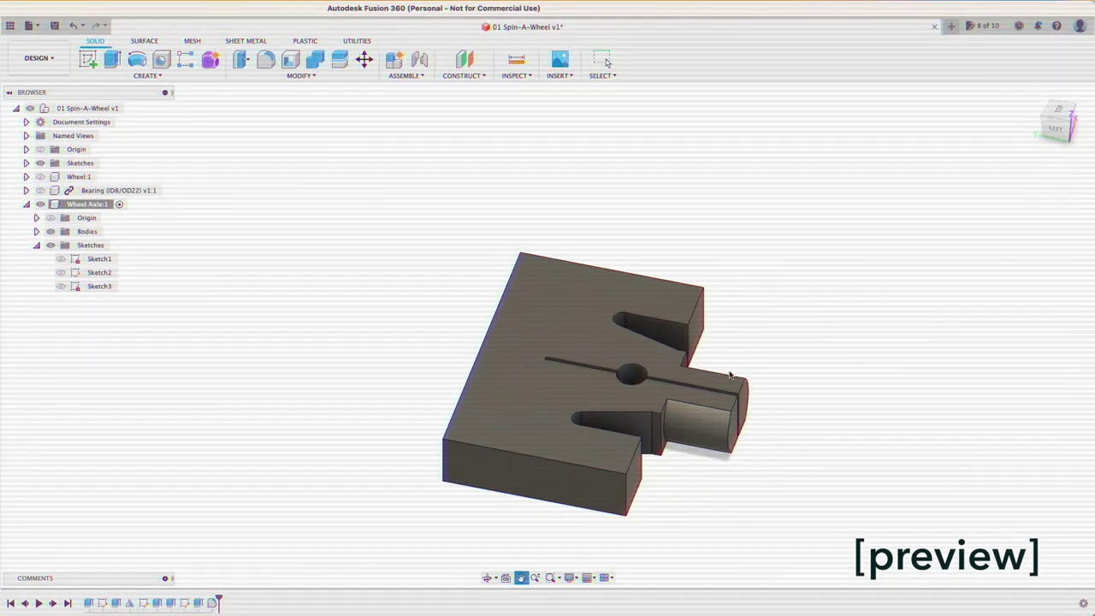
# - Unisolate the Wheel Axle and reactivate the top-level assembly to view the axle together with the wheel
pyautogui.rightClick(71, 208)
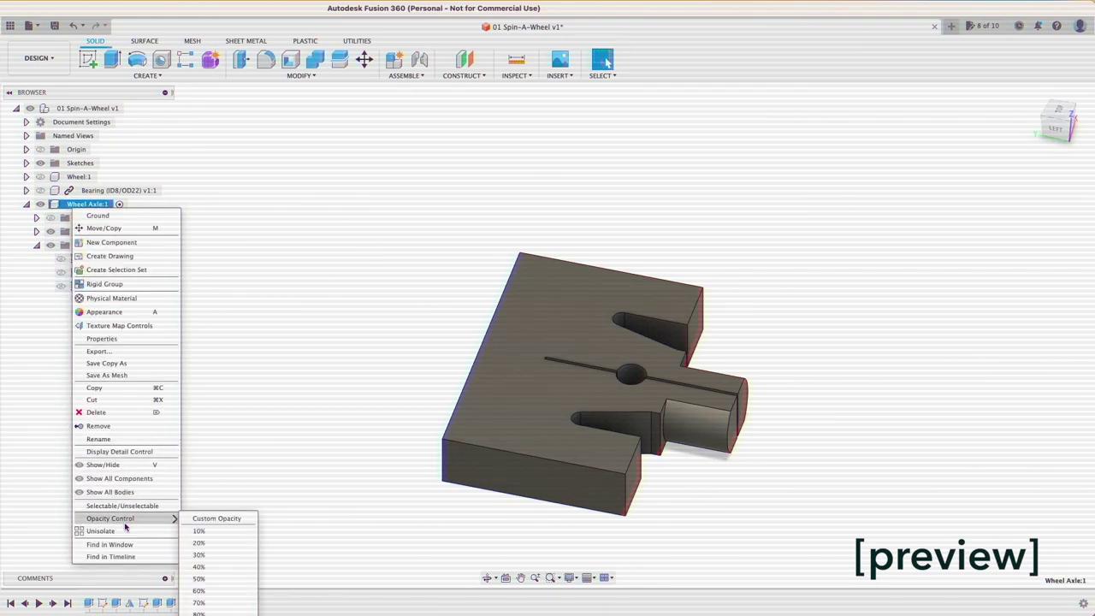
pyautogui.click(114, 531)
pyautogui.click(323, 422)
pyautogui.keyDown('shift'); pyautogui.moveTo(323, 422); pyautogui.dragTo(356, 420, button='middle'); pyautogui.keyUp('shift')
pyautogui.scroll(-5, 357, 420)
pyautogui.moveTo(281, 417); pyautogui.dragTo(574, 372, button='middle')
pyautogui.scroll(-2, 574, 372)
pyautogui.keyDown('shift'); pyautogui.moveTo(594, 475); pyautogui.dragTo(561, 414, button='middle'); pyautogui.keyUp('shift')
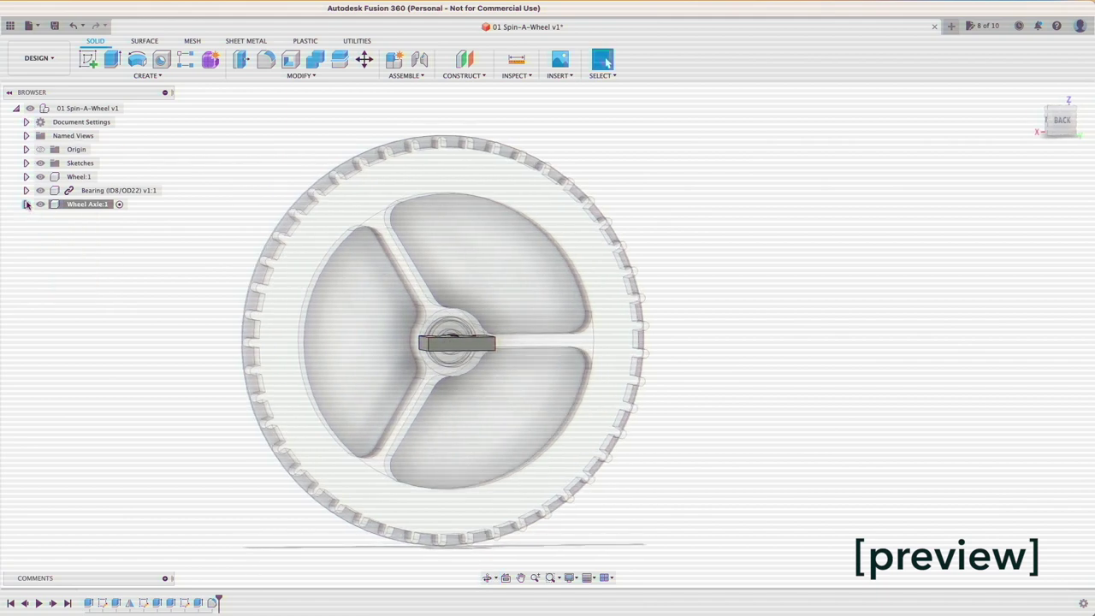
pyautogui.click(134, 107)
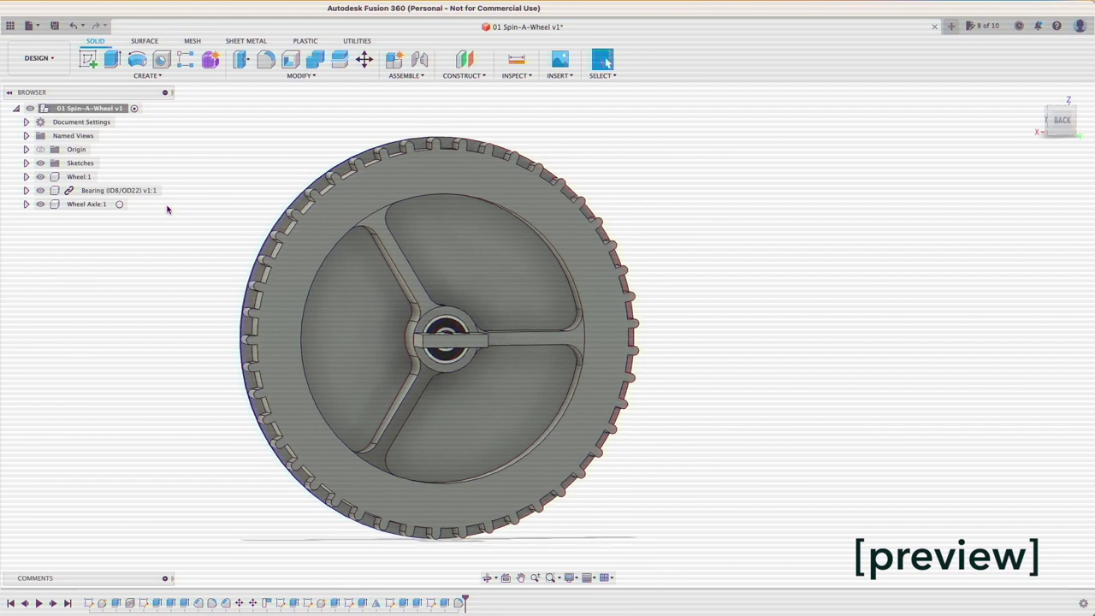
pyautogui.keyDown('shift'); pyautogui.moveTo(166, 213); pyautogui.dragTo(263, 419, button='middle'); pyautogui.keyUp('shift')
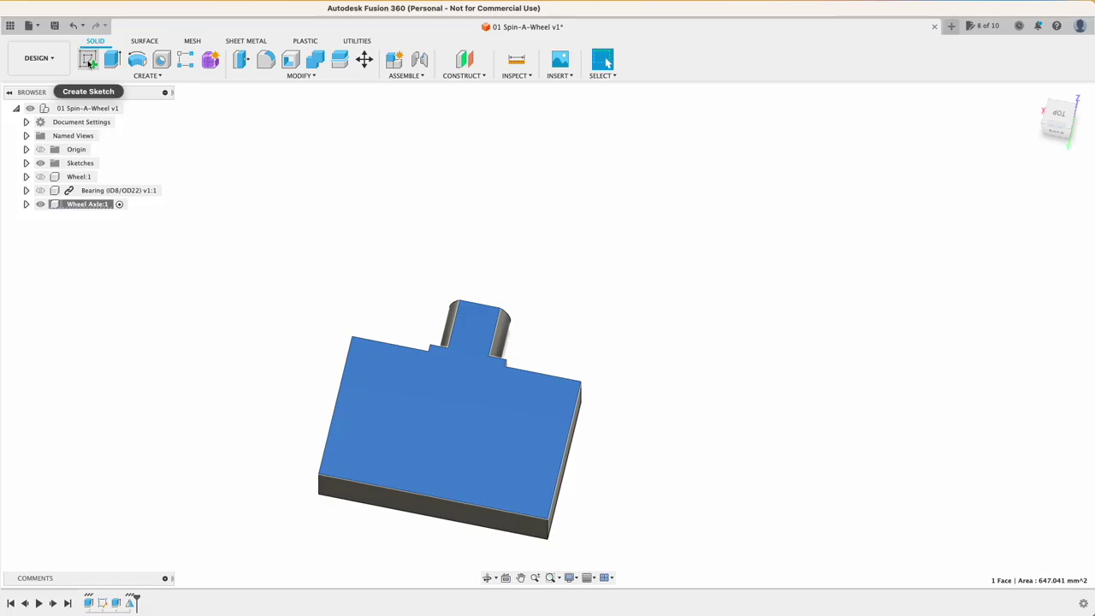
# - Start a sketch on the axle's top face and draw a centre line from the stub's end to the block's far edge
pyautogui.click(89, 61)
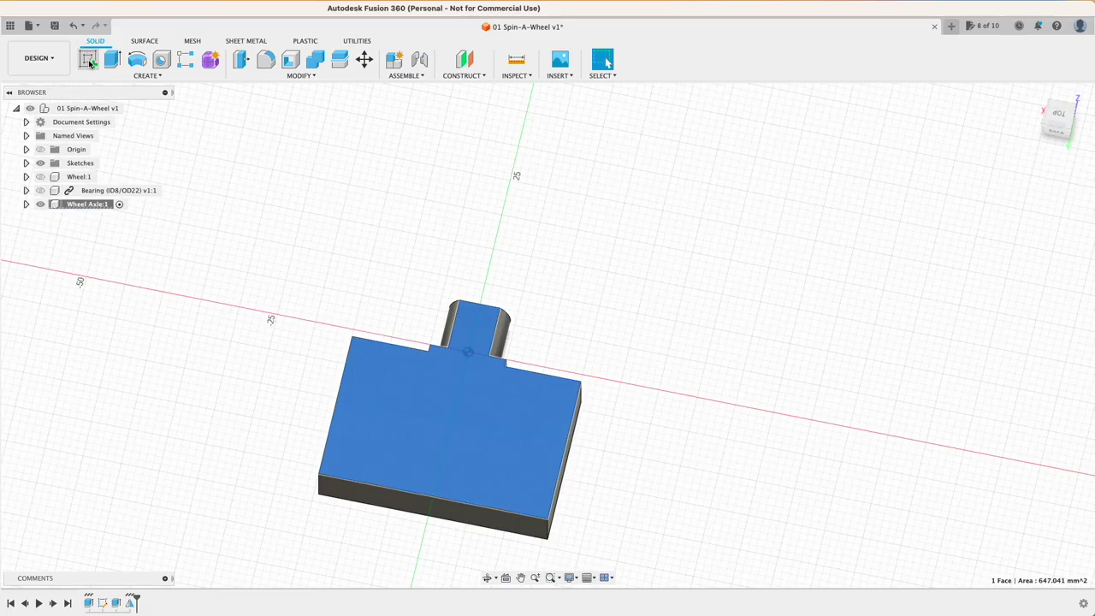
pyautogui.click(323, 213)
pyautogui.scroll(-3, 416, 230)
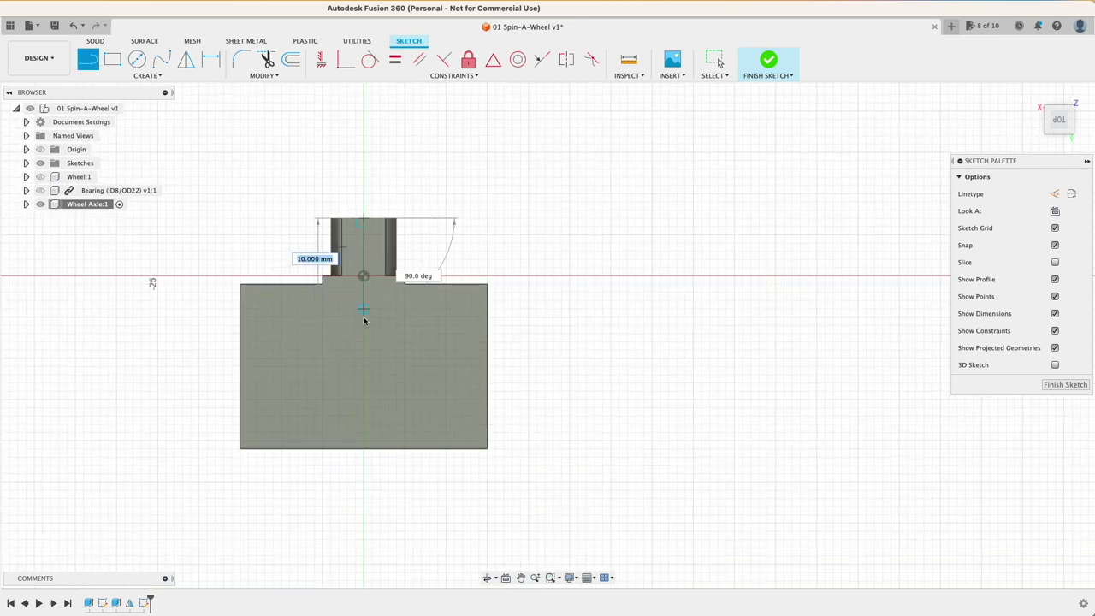
pyautogui.click(360, 452)
# - Draw a 3.2 mm two-point circle on the centre line, starting 2 mm inside the block's shoulder line
pyautogui.scroll(-3, 374, 333)
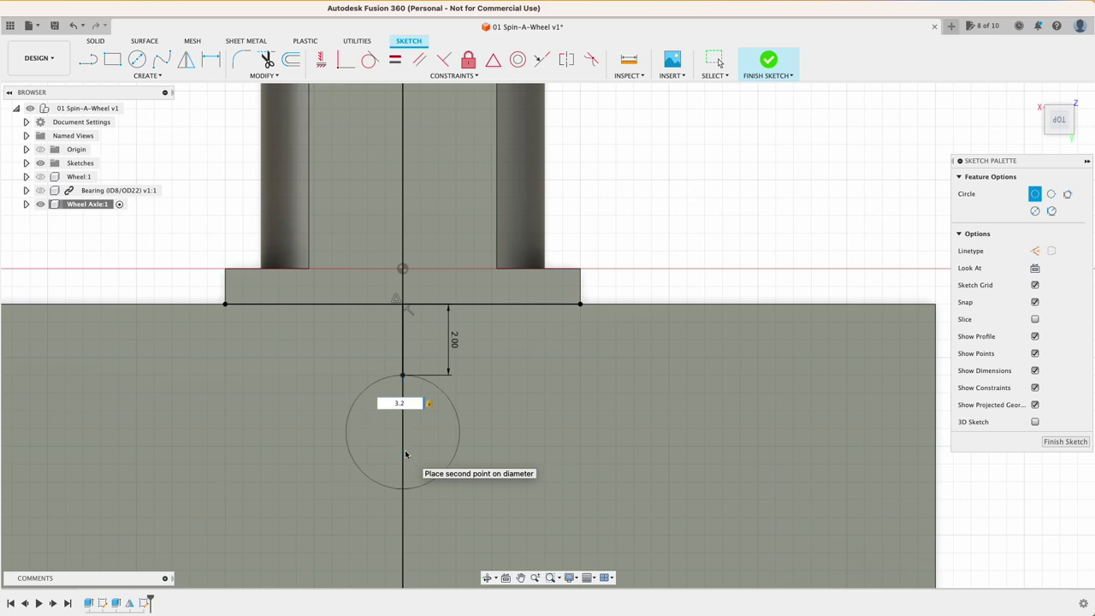
pyautogui.write('3.2')
pyautogui.press('Return')
pyautogui.press('Escape')
pyautogui.scroll(-3, 407, 454)
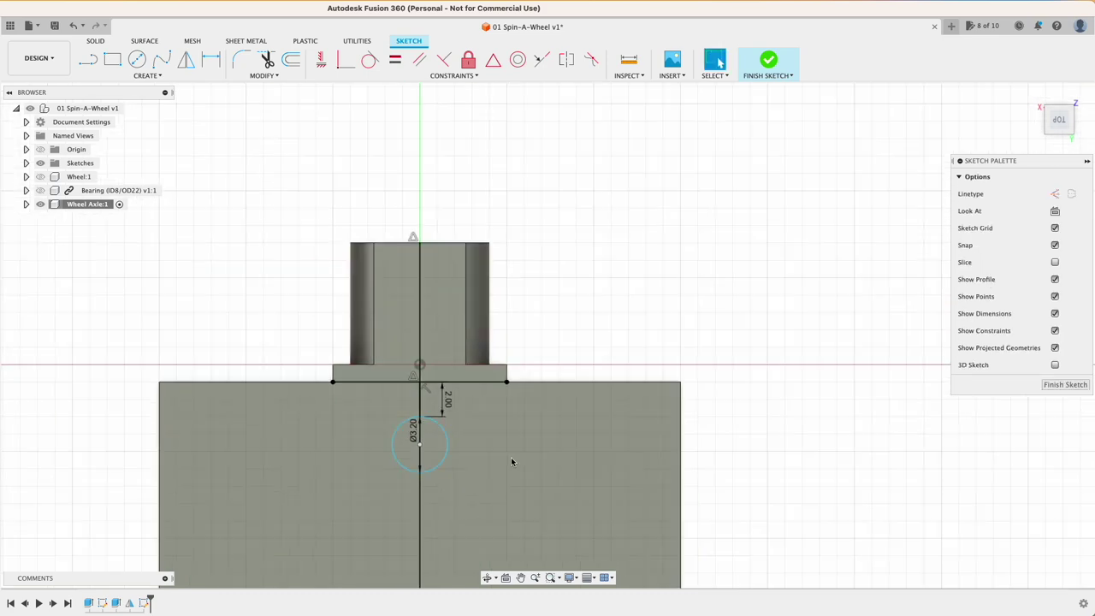
# - Draw a 0.4 mm wide centre rectangle from the stub's end along the centre line, reaching about two thirds into the block
pyautogui.scroll(1, 675, 300)
pyautogui.press('r')
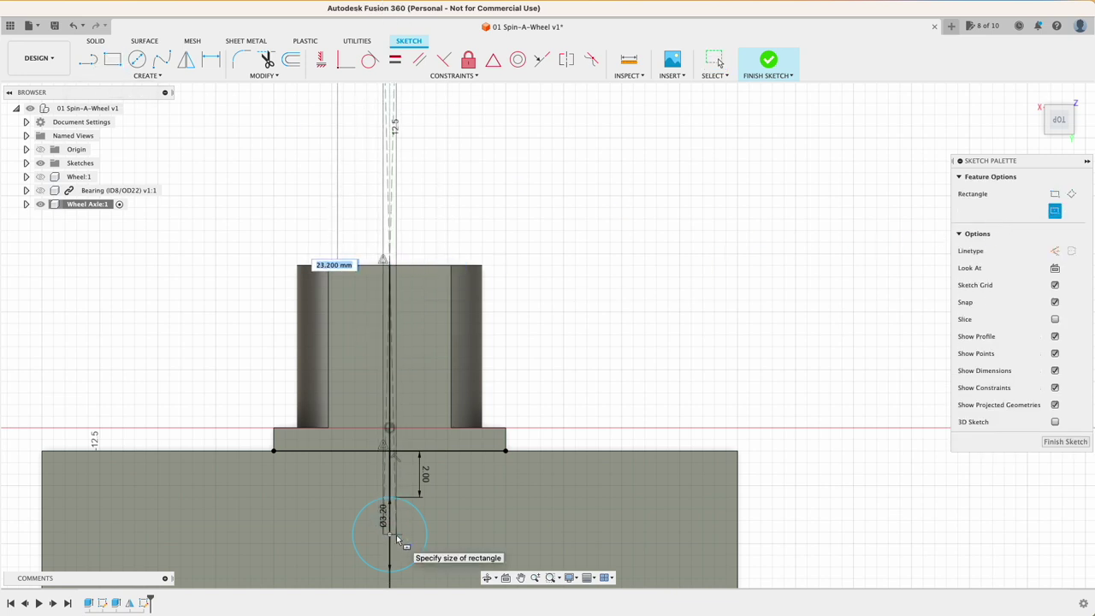
pyautogui.press('Tab')
pyautogui.scroll(-3, 395, 535)
pyautogui.write('.4')
pyautogui.moveTo(396, 538); pyautogui.dragTo(414, 324, button='middle')
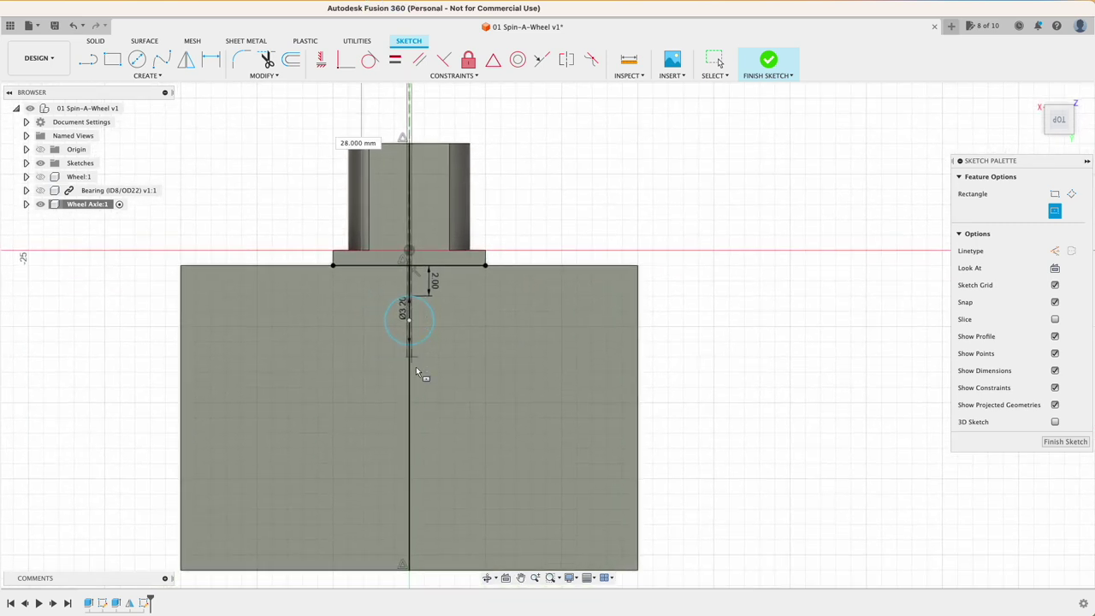
pyautogui.click(412, 463)
pyautogui.scroll(-2, 691, 320)
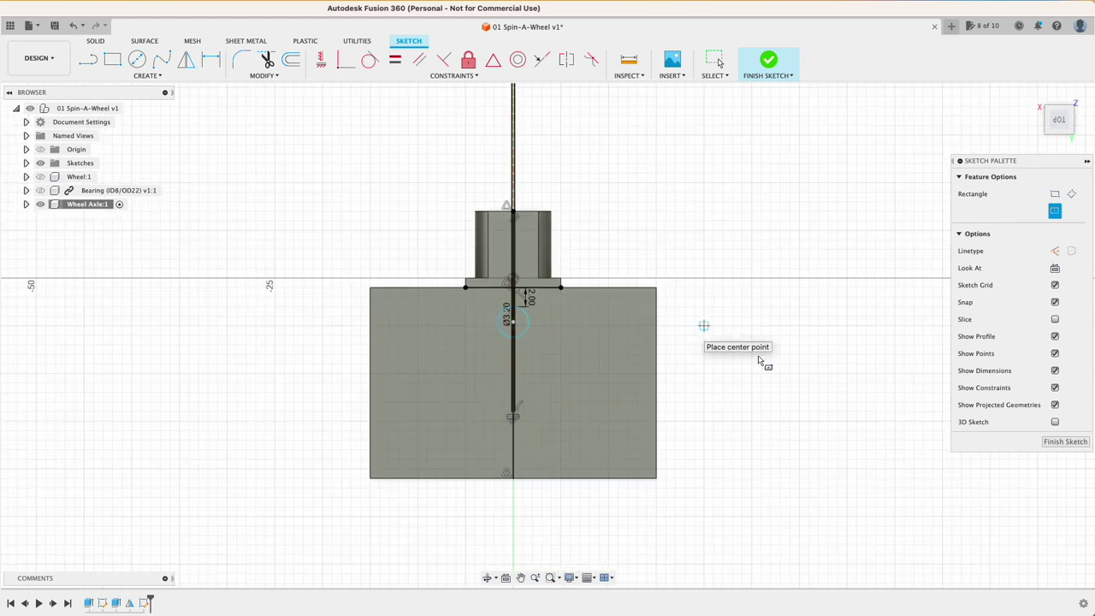
# - Cut the narrow slit through to the opposite face, and cut the 3.2 mm circle likewise with a -2 deg taper
pyautogui.click(1064, 442)
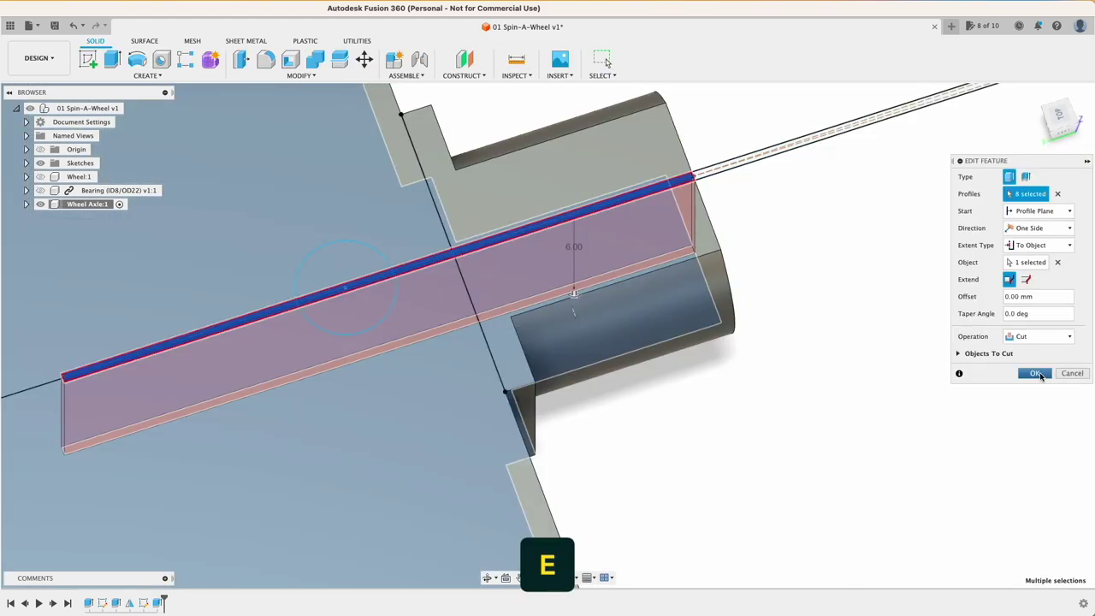
pyautogui.click(1038, 373)
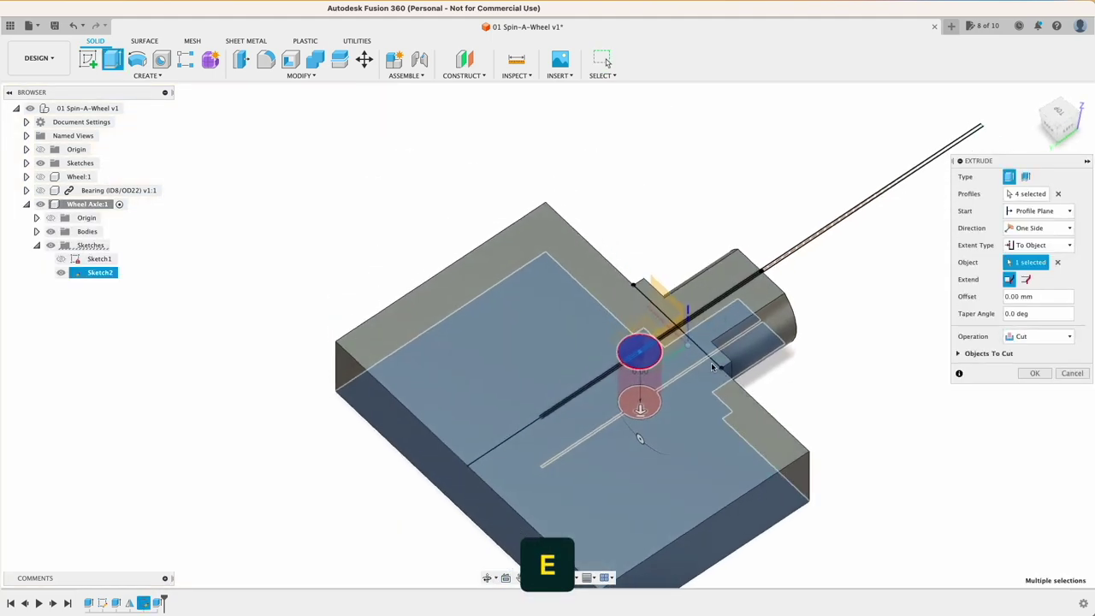
pyautogui.scroll(4, 709, 360)
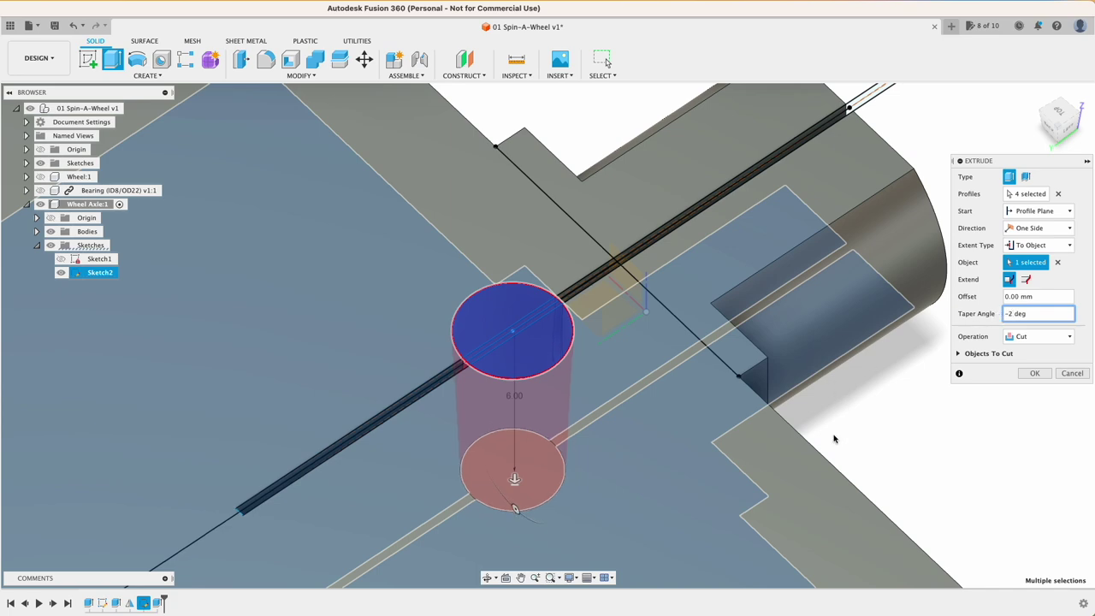
pyautogui.press('Return')
# - Start a sketch on the axle's top face and offset the block's three outer edges 5 mm inward
pyautogui.scroll(-4, 962, 451)
pyautogui.keyDown('shift'); pyautogui.moveTo(950, 450); pyautogui.dragTo(598, 368, button='middle'); pyautogui.keyUp('shift')
pyautogui.click(513, 359)
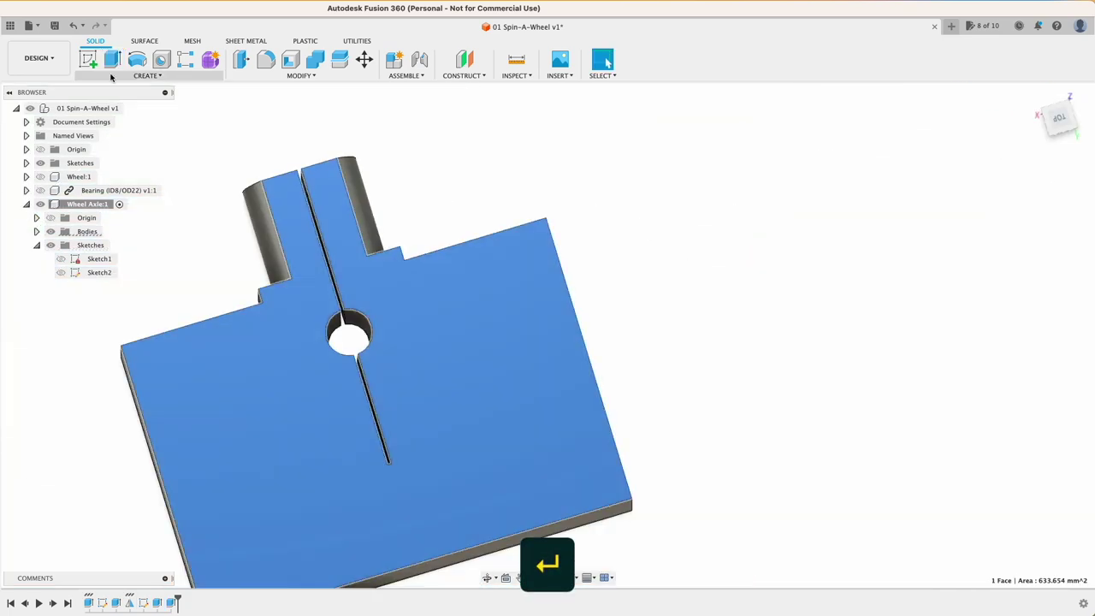
pyautogui.click(88, 58)
pyautogui.press('r')
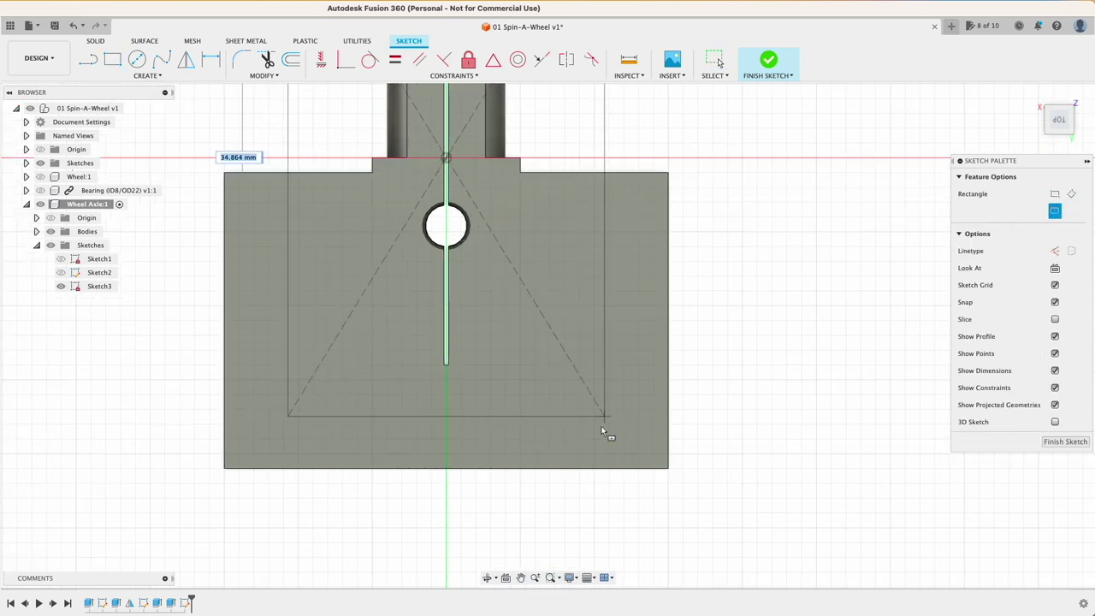
pyautogui.press('Escape')
pyautogui.write('o-5')
pyautogui.press('Return')
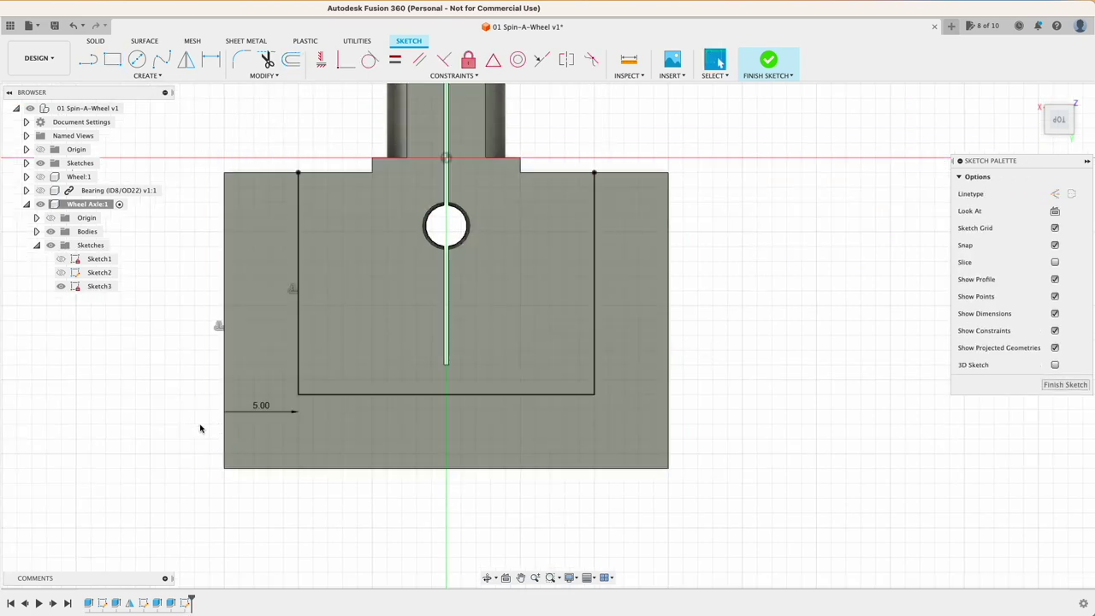
pyautogui.moveTo(726, 217); pyautogui.dragTo(778, 279, button='middle')
pyautogui.press('Escape')
# - Add a second inward offset of the block's three outer edges at 8 mm
pyautogui.scroll(3, 350, 235)
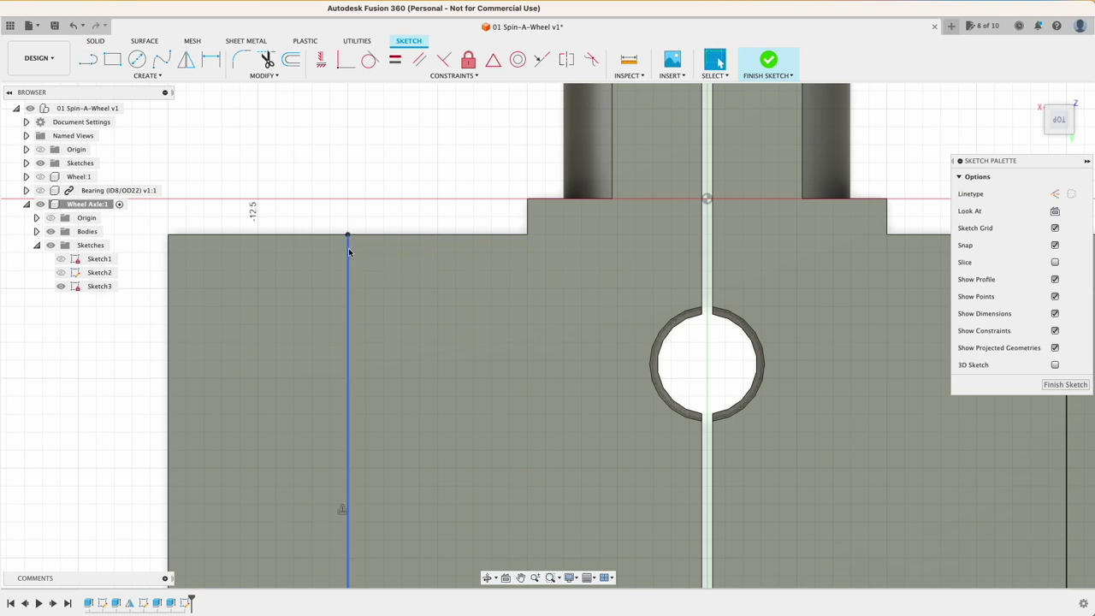
pyautogui.scroll(-3, 341, 279)
pyautogui.click(270, 513)
pyautogui.keyDown('shift'); pyautogui.click(334, 552); pyautogui.keyUp('shift')
pyautogui.keyDown('shift'); pyautogui.click(705, 489); pyautogui.keyUp('shift')
pyautogui.write('o-')
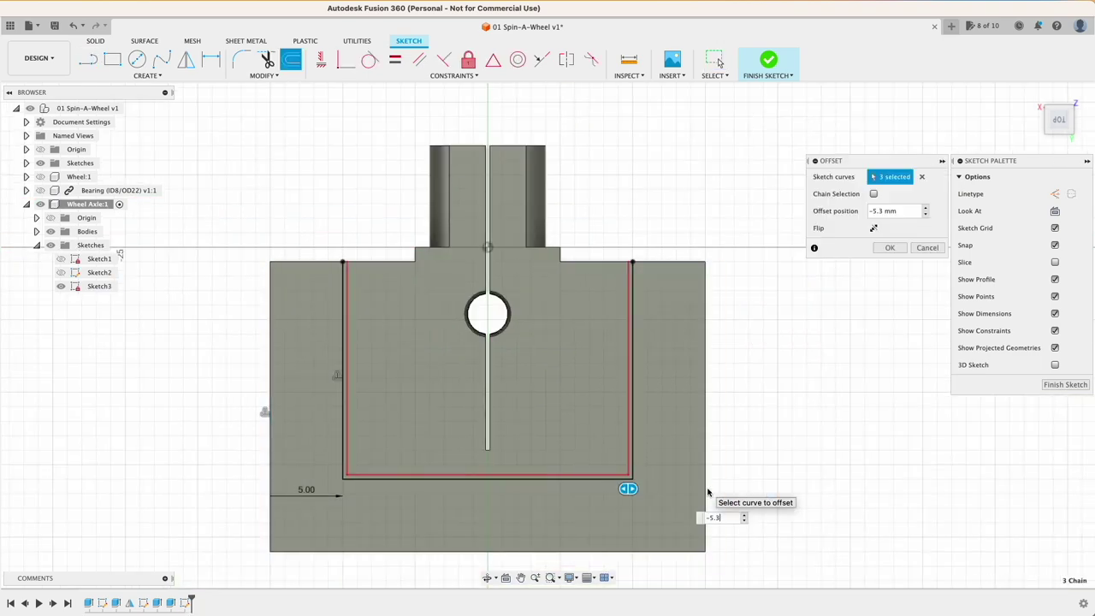
pyautogui.press('Return')
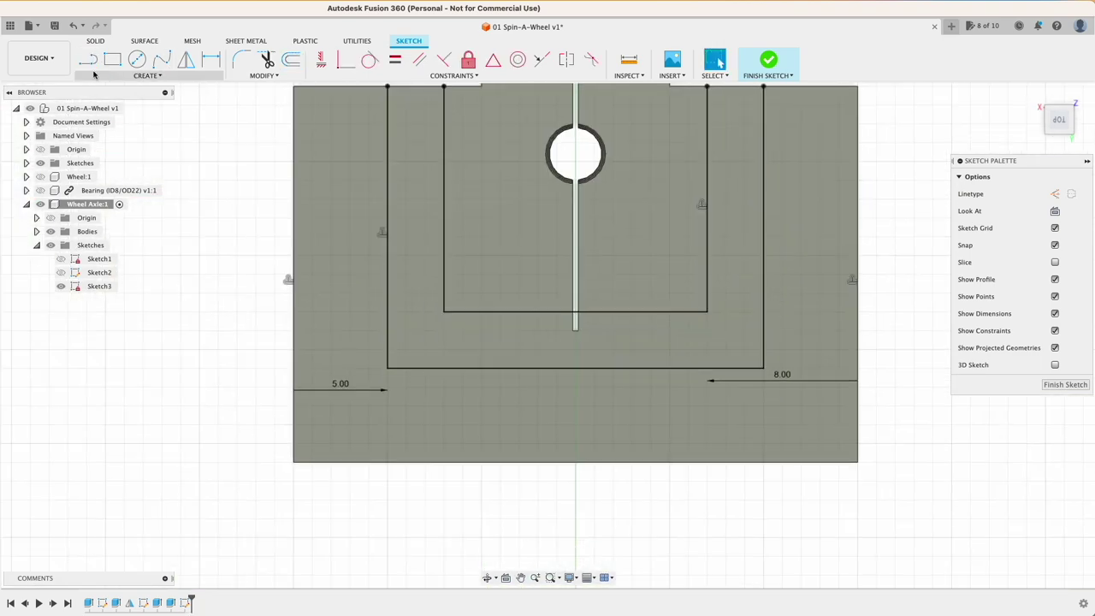
# - Set the first edge offset to 6 mm
pyautogui.press('Escape')
pyautogui.doubleClick(343, 385)
pyautogui.write('-6')
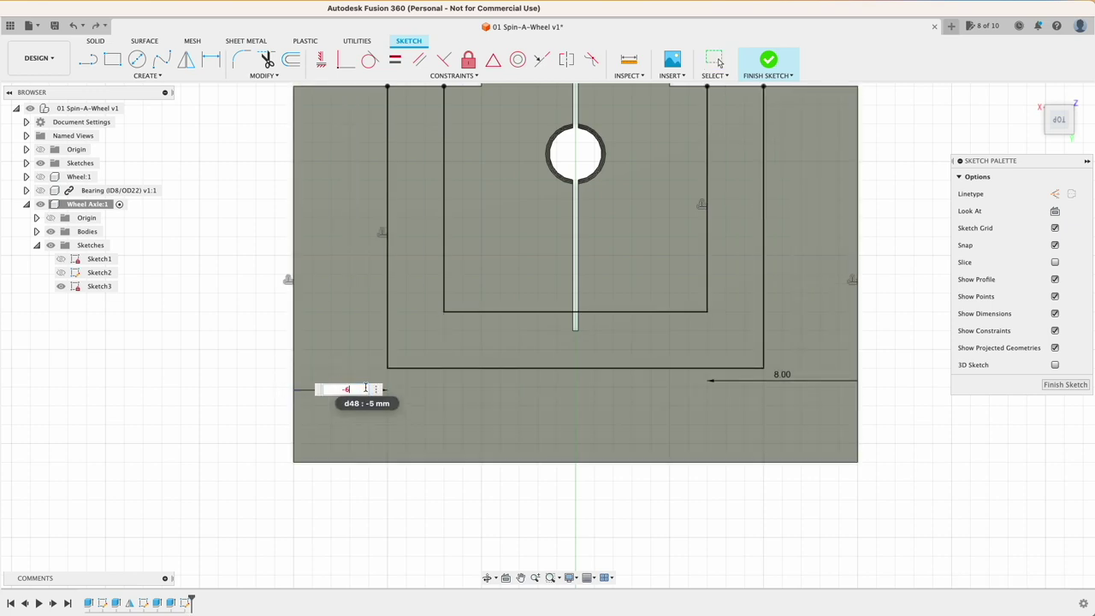
pyautogui.press('Return')
pyautogui.scroll(-3, 450, 511)
# - Draw two slanted lines from the offset's inner corners to the base of the raised shoulder and finish the sketch
pyautogui.press('l')
pyautogui.scroll(4, 401, 294)
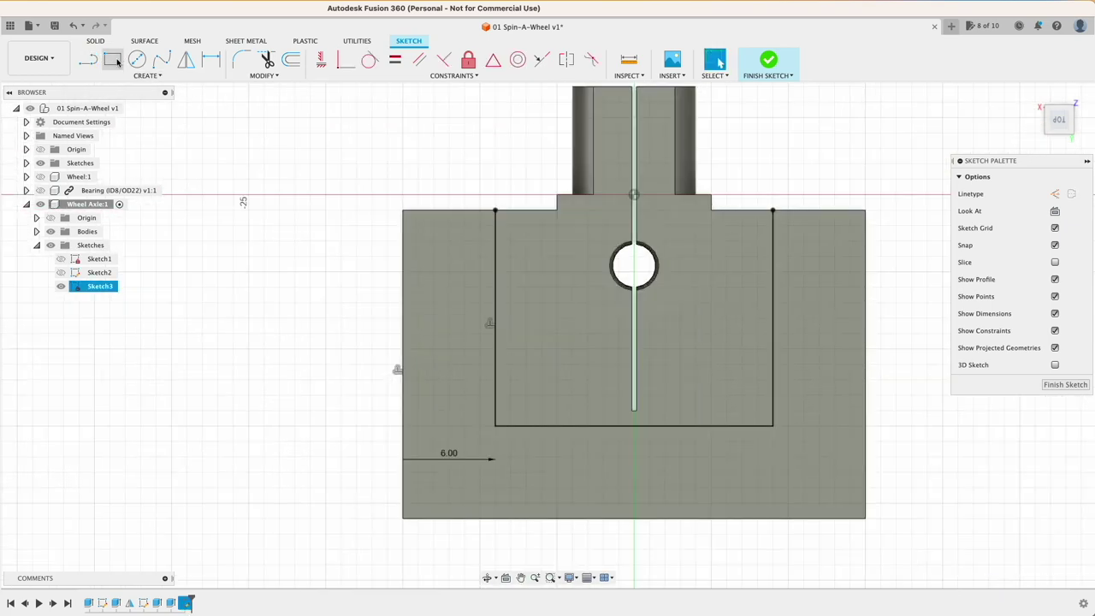
pyautogui.click(88, 59)
pyautogui.scroll(3, 501, 402)
pyautogui.click(768, 59)
# - Cut the two triangular profiles through the full thickness of the axle block
pyautogui.keyDown('shift'); pyautogui.click(858, 224); pyautogui.keyUp('shift')
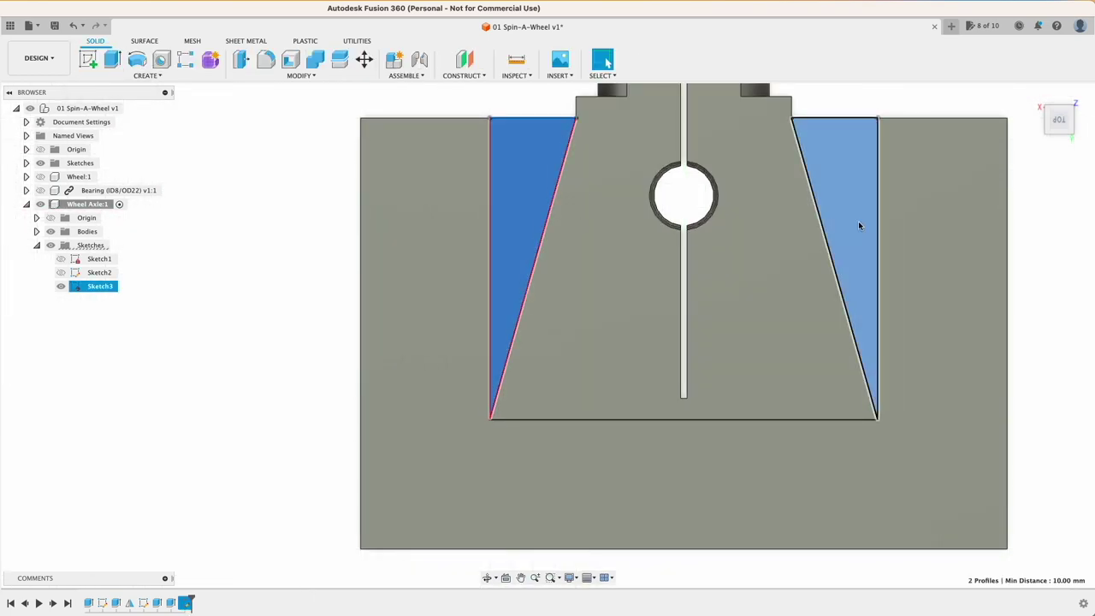
pyautogui.press('e')
pyautogui.click(1033, 244)
pyautogui.click(1032, 270)
pyautogui.click(966, 461)
pyautogui.press('Return')
# - Fillet the pointed inner edges of both triangular notches with a 1 mm radius
pyautogui.moveTo(980, 428)
pyautogui.keyDown('shift'); pyautogui.mouseDown(button='middle')
pyautogui.moveTo(848, 376)
pyautogui.moveTo(728, 371)
pyautogui.moveTo(775, 359)
pyautogui.mouseUp(button='middle'); pyautogui.keyUp('shift')
pyautogui.scroll(4, 728, 371)
pyautogui.press('f')
pyautogui.click(785, 343)
pyautogui.scroll(-4, 765, 347)
pyautogui.write('1')
pyautogui.click(332, 407)
pyautogui.keyDown('shift'); pyautogui.moveTo(328, 408); pyautogui.dragTo(274, 325, button='middle'); pyautogui.keyUp('shift')
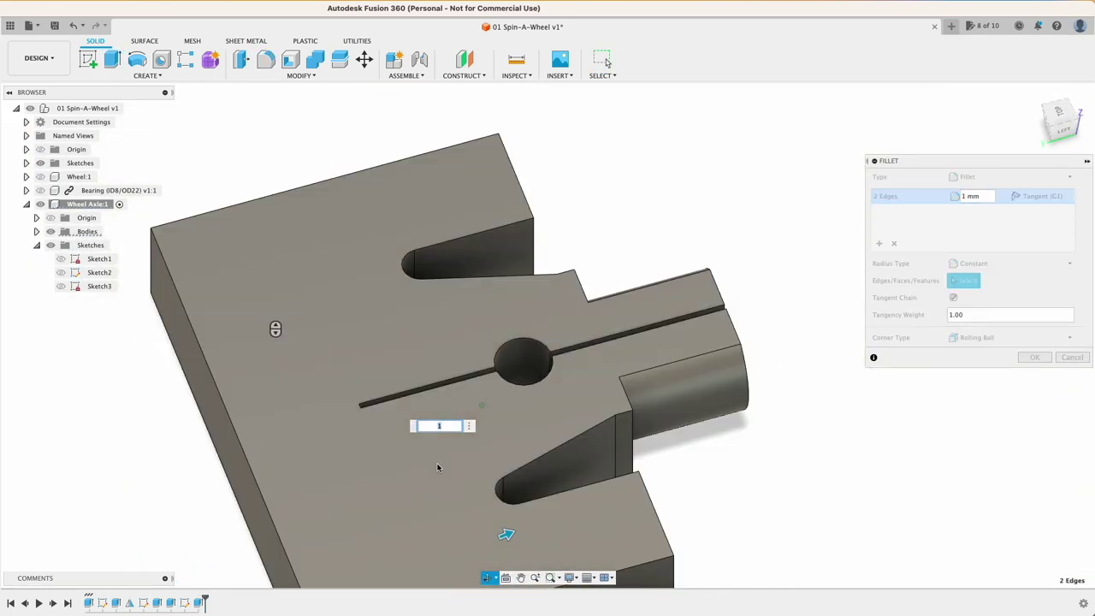
pyautogui.press('Return')
# - Unisolate the Wheel Axle and start a top-level sketch on the vertical origin plane along the axle
pyautogui.rightClick(152, 205)
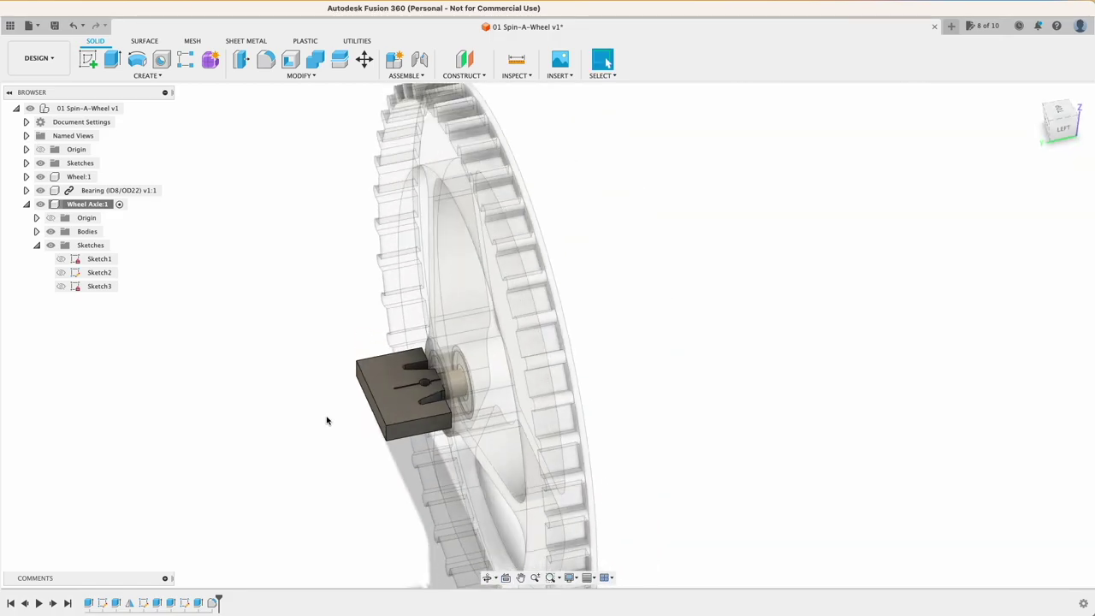
pyautogui.keyDown('shift'); pyautogui.moveTo(327, 420); pyautogui.dragTo(191, 456, button='middle'); pyautogui.keyUp('shift')
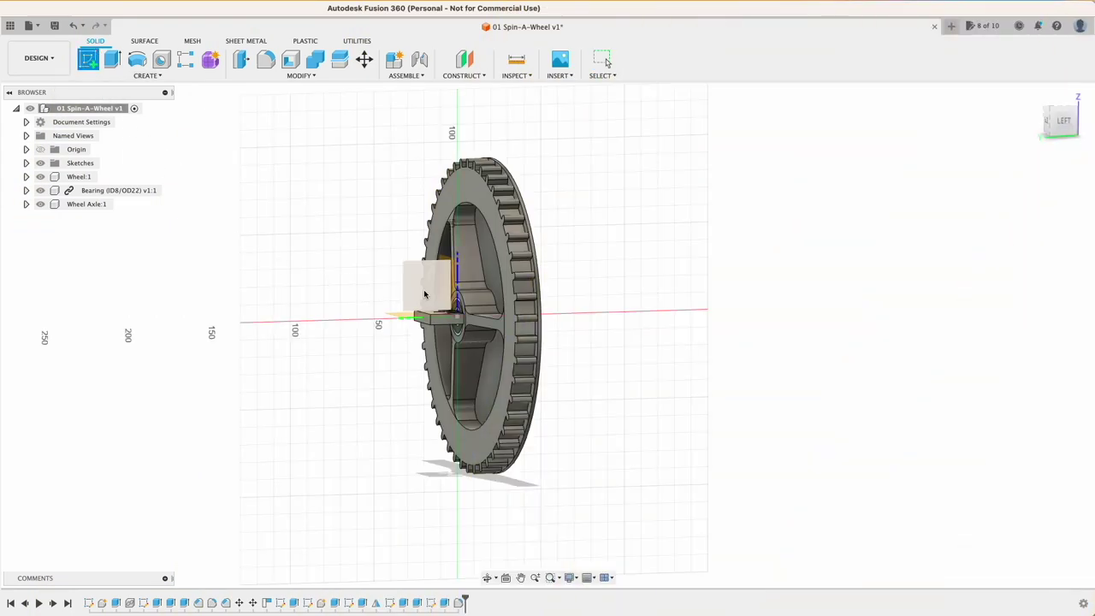
pyautogui.click(422, 297)
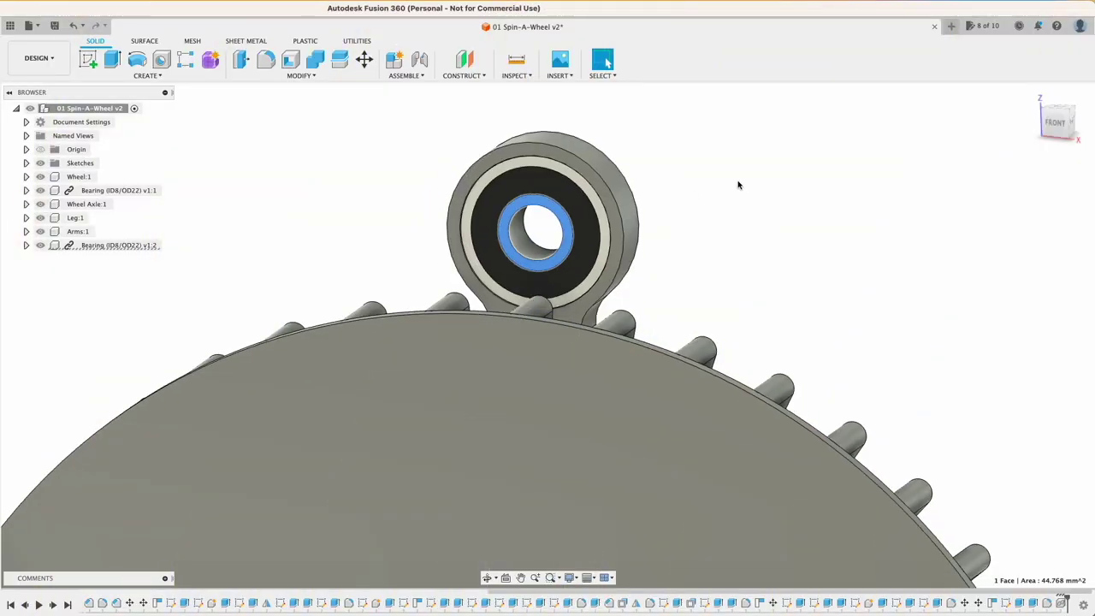
# - Start a sketch on the second bearing's inner-ring face and draw a centre rectangle 20 mm tall and 0.40 mm wide on the bearing centre
pyautogui.click(91, 62)
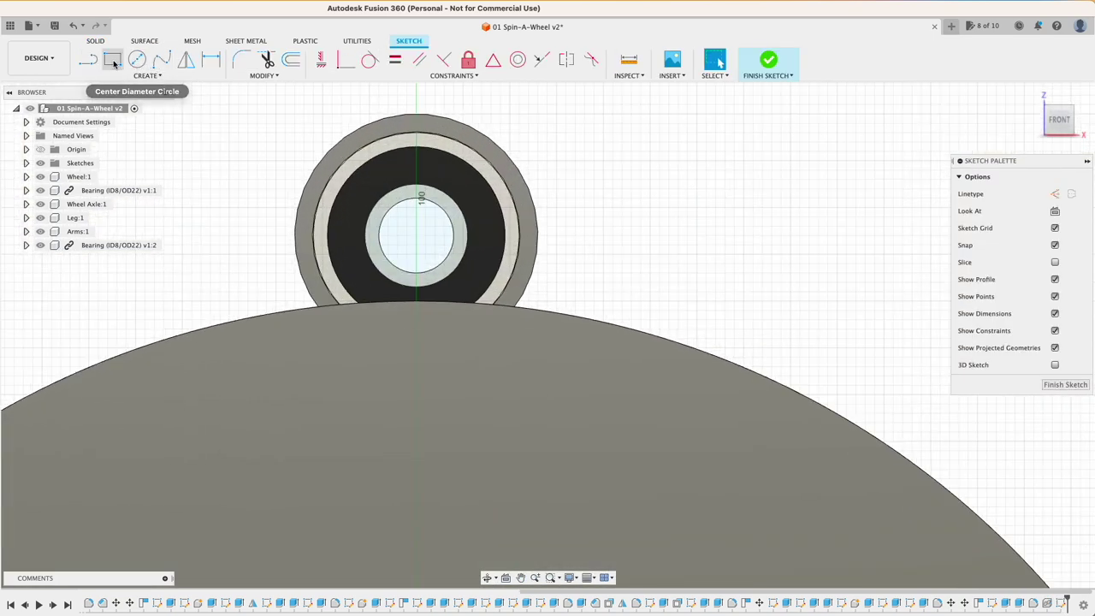
pyautogui.click(112, 60)
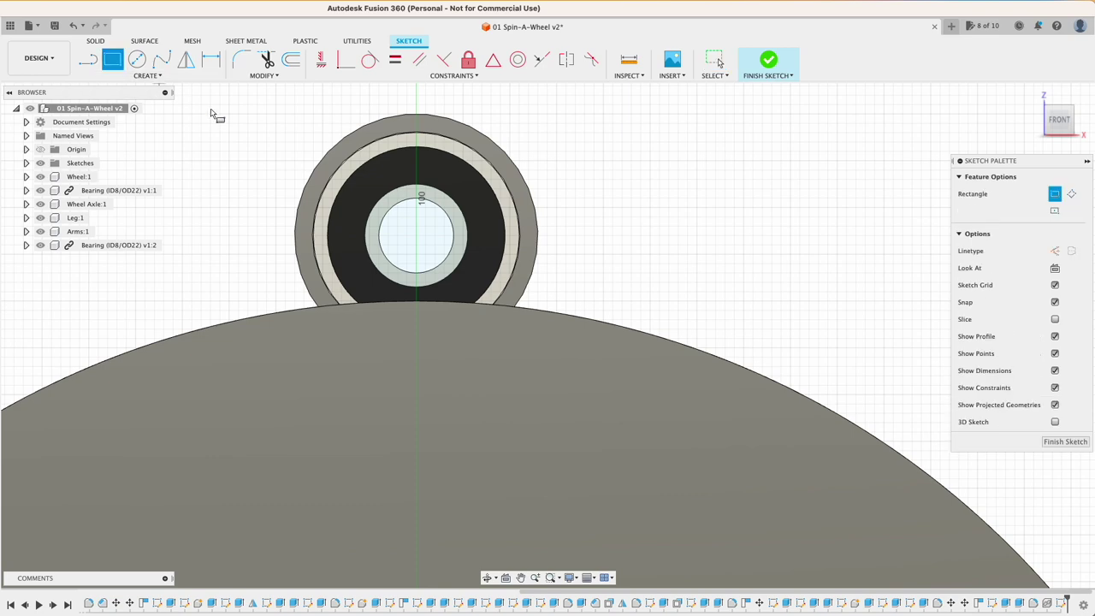
pyautogui.click(1056, 212)
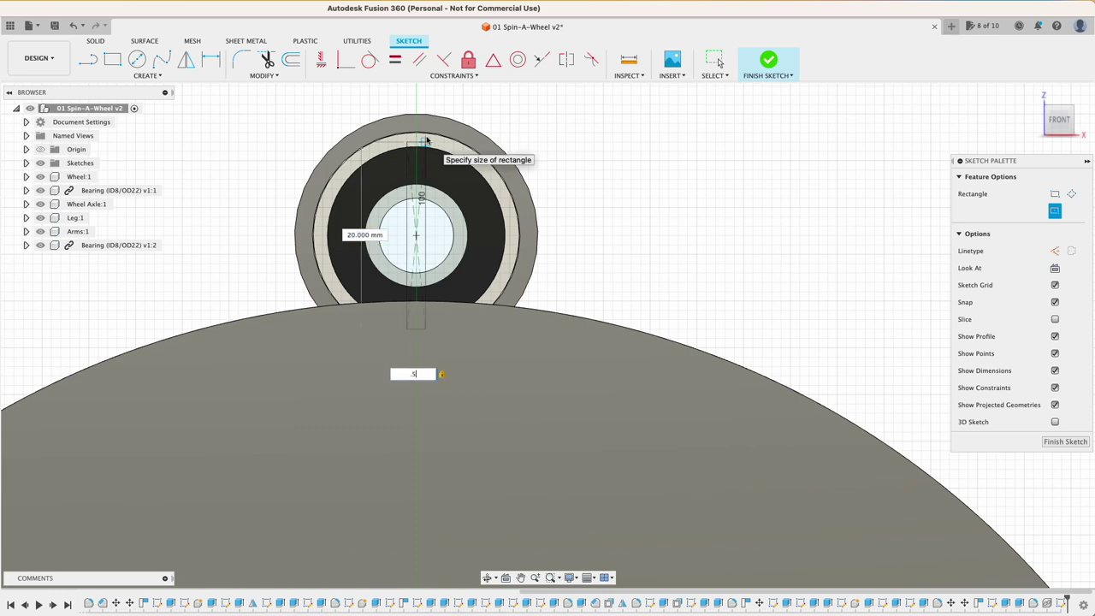
pyautogui.press('Escape')
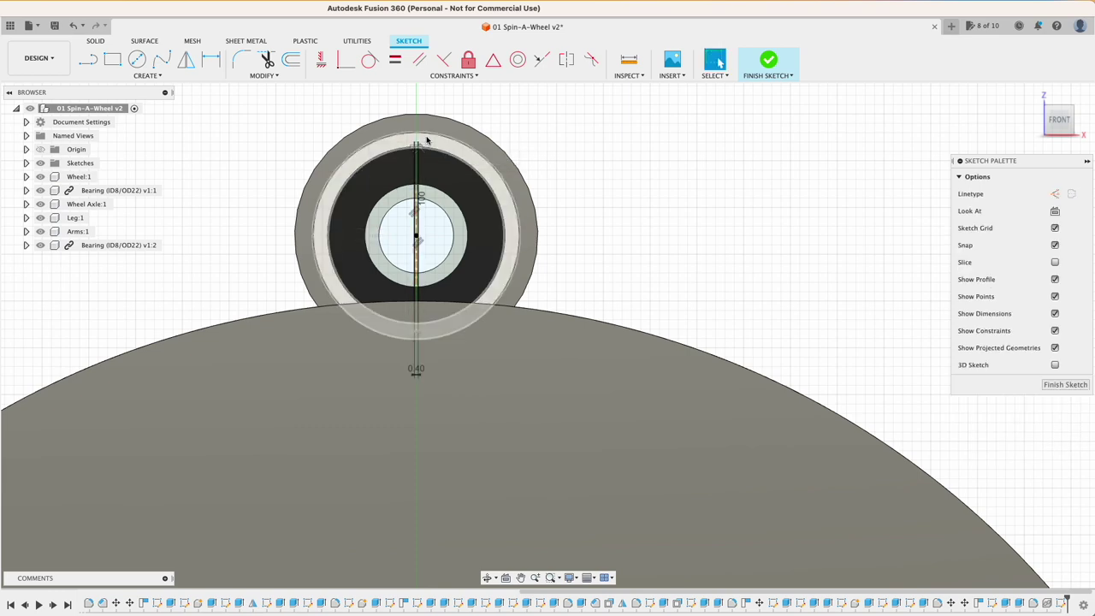
# - Draw a 3 mm diameter circle centred on the narrow rectangle
pyautogui.click(137, 58)
pyautogui.scroll(5, 442, 232)
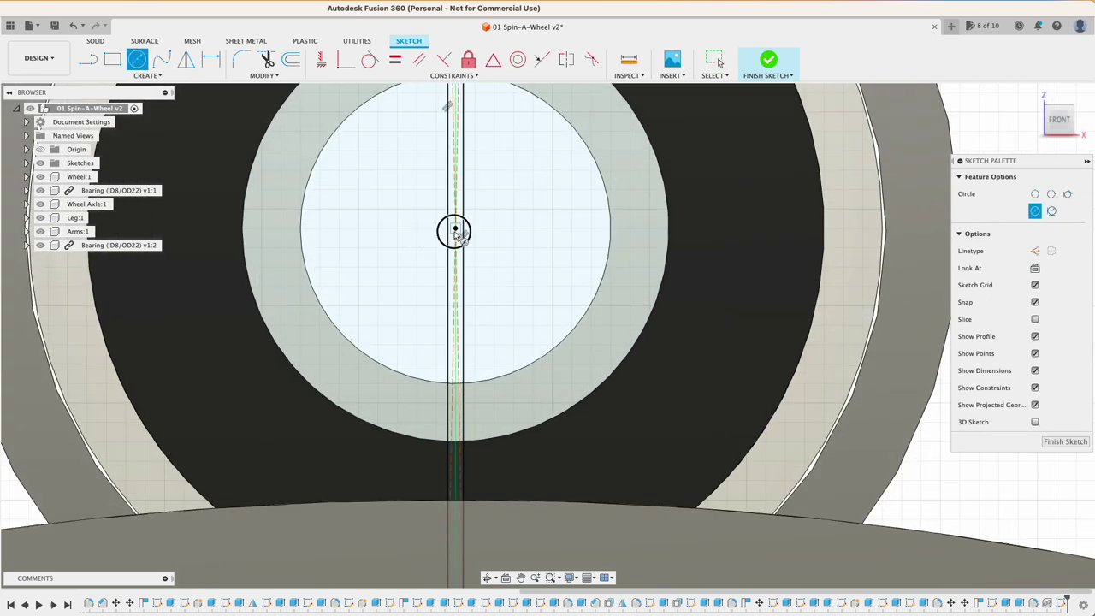
pyautogui.click(455, 228)
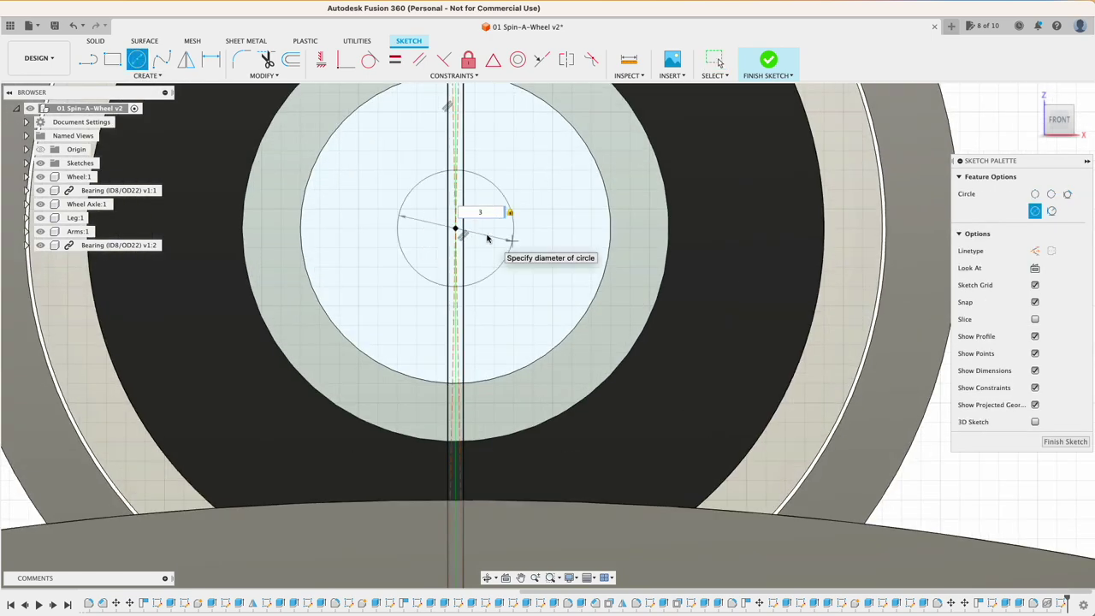
pyautogui.write('3')
pyautogui.press('Return')
pyautogui.scroll(-5, 494, 242)
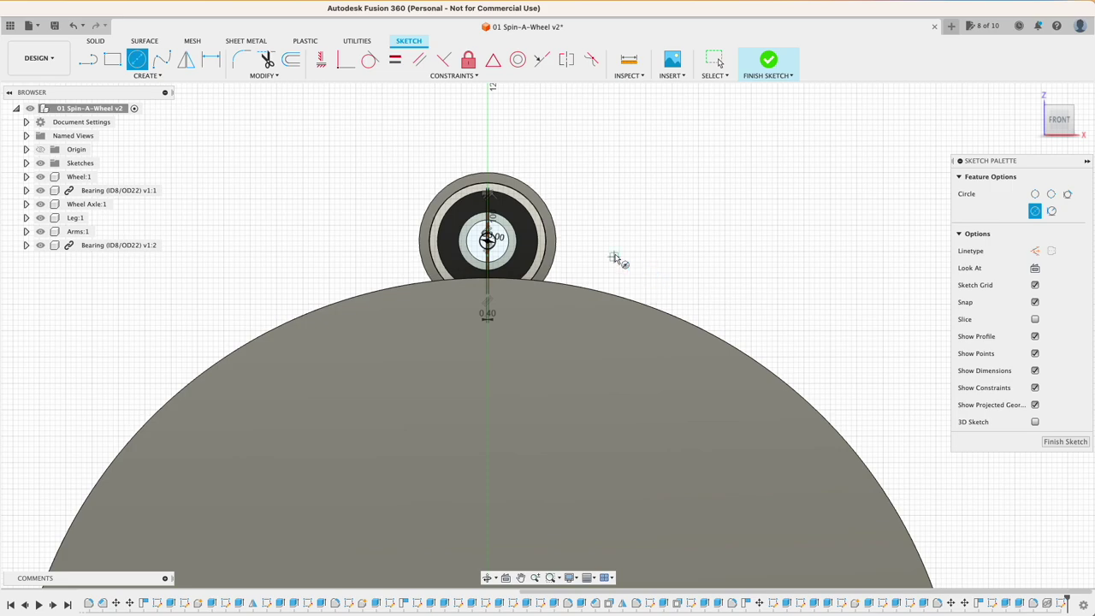
pyautogui.press('Escape')
# - Project the wheel's curved rim face between two teeth into the sketch
pyautogui.moveTo(625, 258)
pyautogui.keyDown('shift'); pyautogui.mouseDown(button='middle')
pyautogui.moveTo(598, 289)
pyautogui.moveTo(585, 287)
pyautogui.moveTo(606, 303)
pyautogui.moveTo(544, 193)
pyautogui.mouseUp(button='middle'); pyautogui.keyUp('shift')
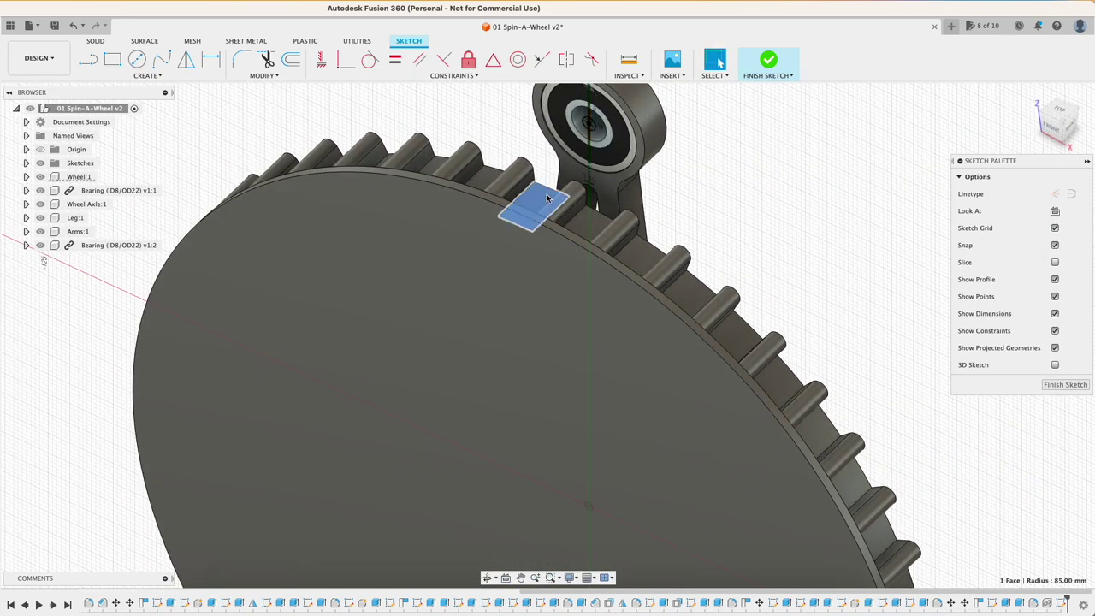
pyautogui.press('p')
pyautogui.press('Return')
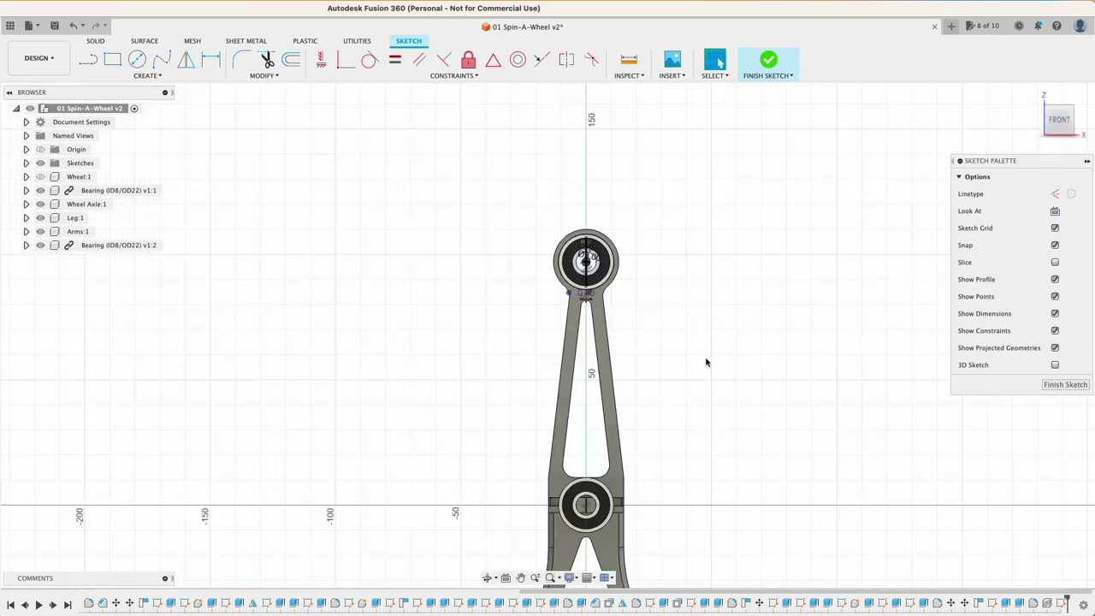
# - Draw two circles centred on the wheel axis, one reaching the projected rim edge and one 180 mm in diameter
pyautogui.click(137, 58)
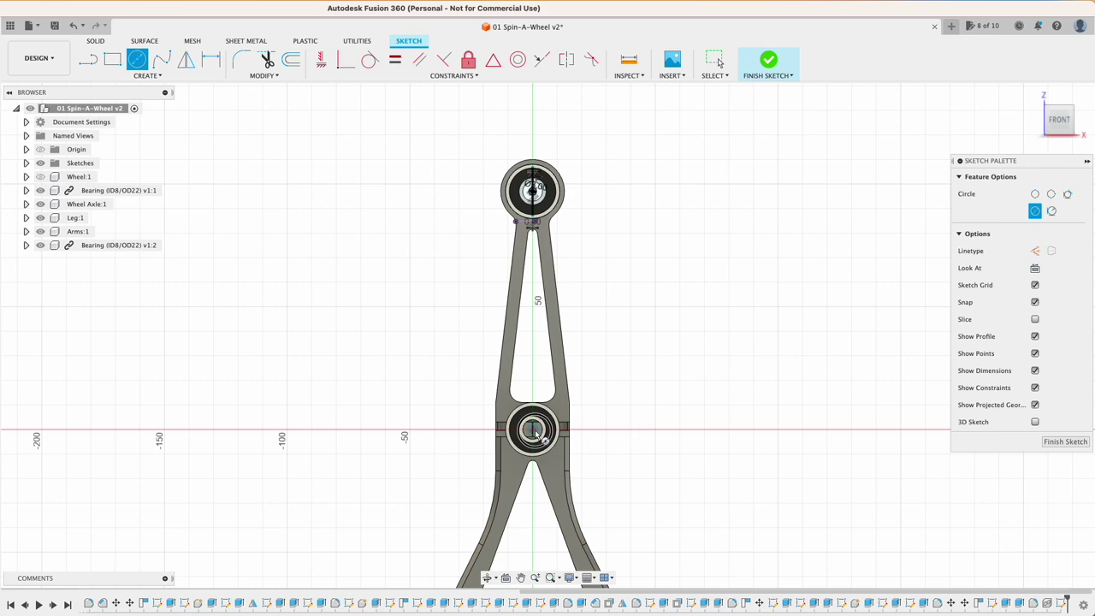
pyautogui.click(532, 429)
pyautogui.click(532, 221)
pyautogui.scroll(-2, 550, 212)
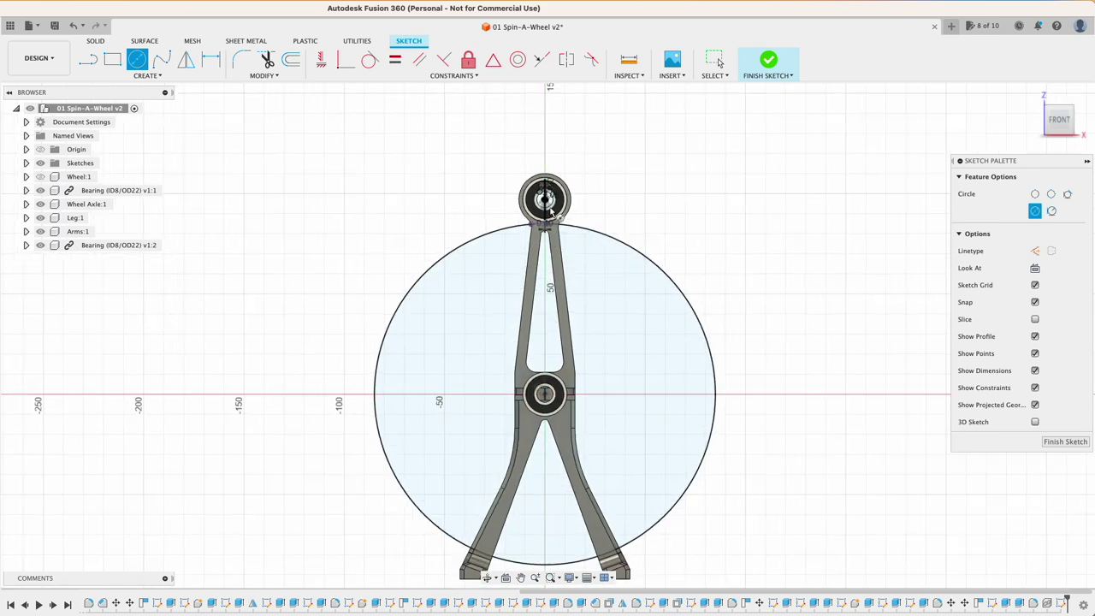
pyautogui.scroll(6, 550, 211)
pyautogui.write('180')
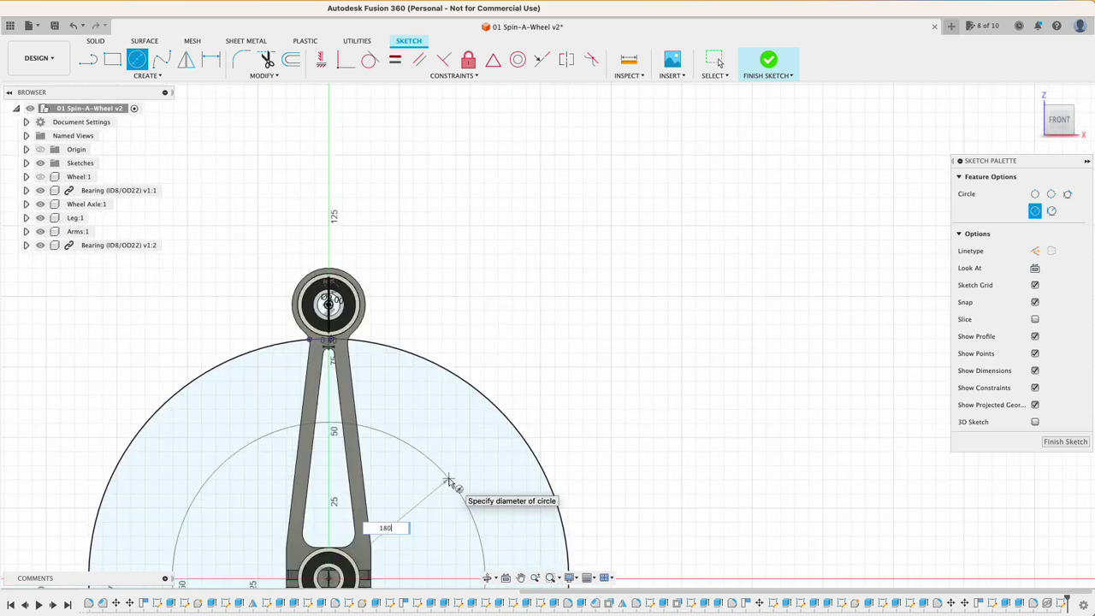
pyautogui.press('Tab')
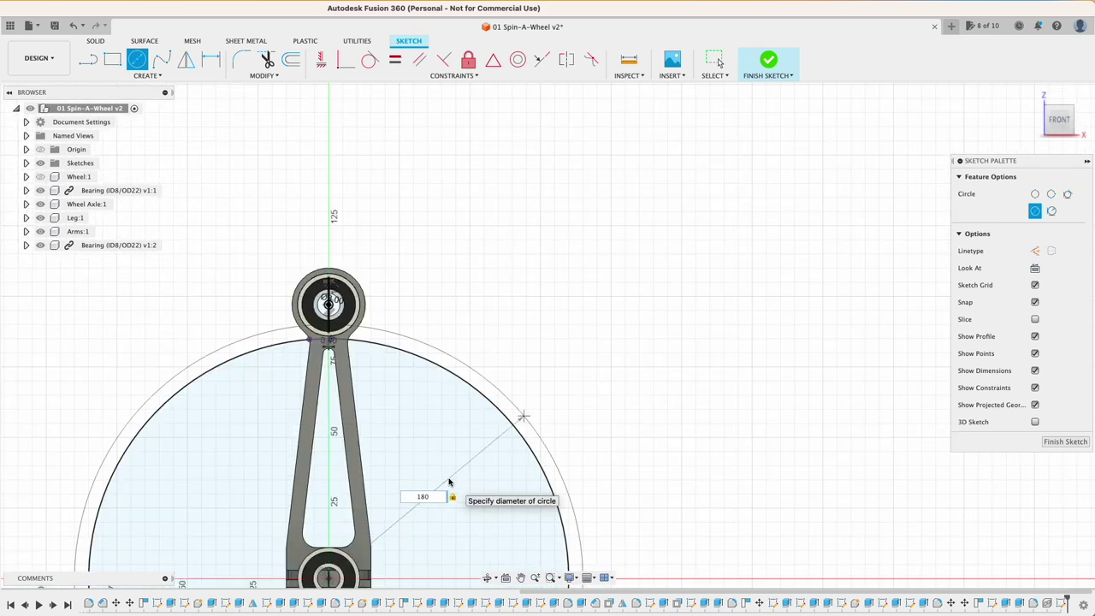
# - Draw two converging lines from the sides of the bearing's bore circle down toward the wheel circles and finish the sketch
pyautogui.scroll(6, 325, 307)
pyautogui.click(148, 76)
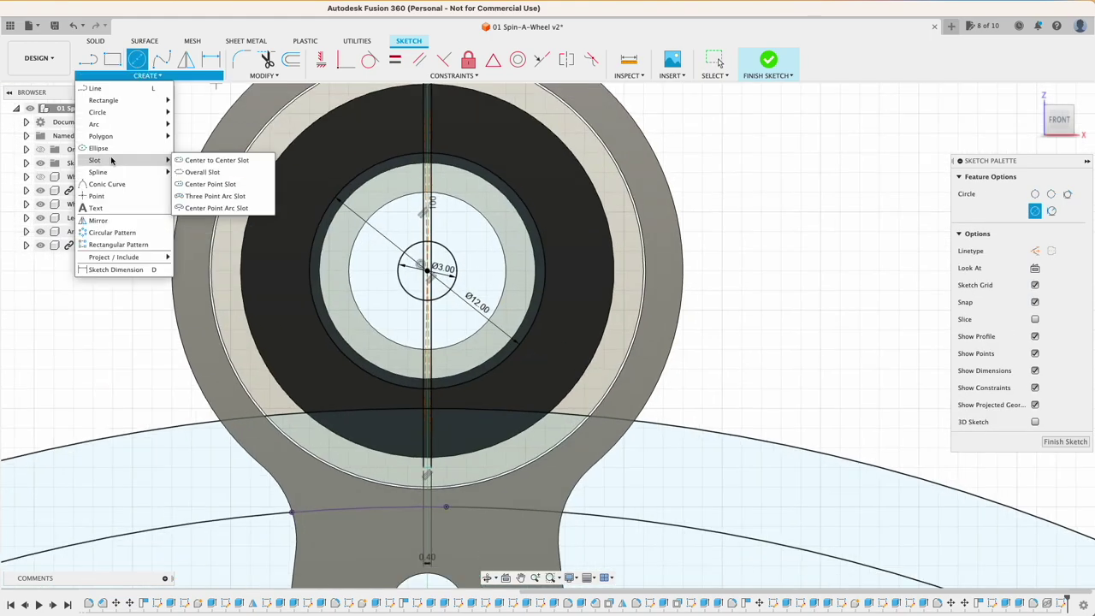
pyautogui.click(98, 88)
pyautogui.scroll(2, 425, 421)
pyautogui.scroll(-2, 425, 475)
pyautogui.scroll(3, 425, 474)
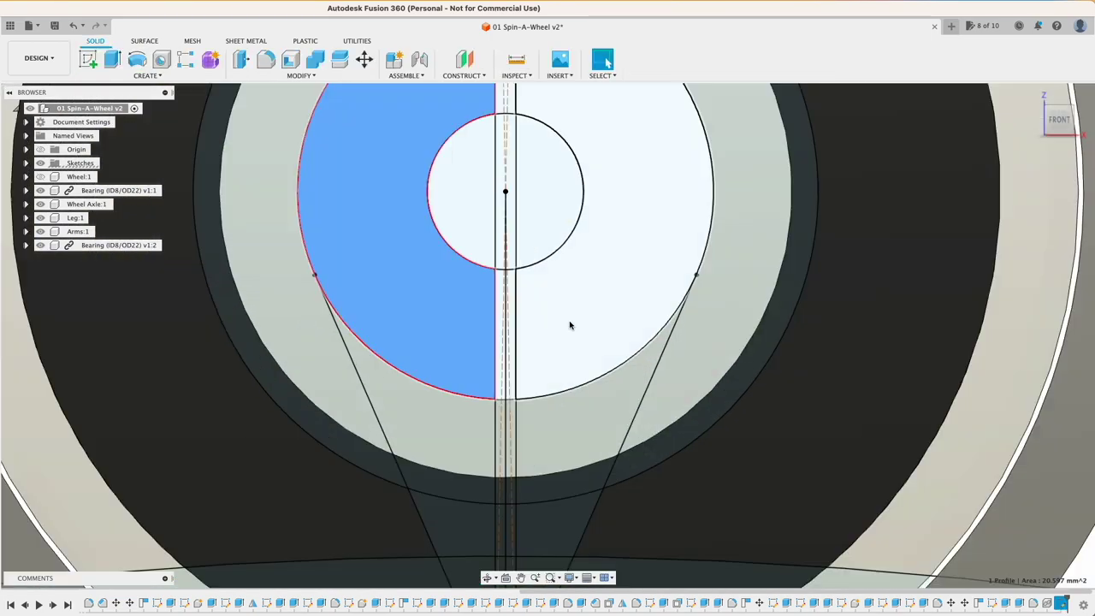
# - Select the split cylinder and pointed tooth profiles, excluding the slot and 3 mm hole, and extrude them over the wheel teeth as a new component
pyautogui.keyDown('shift'); pyautogui.click(570, 323); pyautogui.keyUp('shift')
pyautogui.scroll(-2, 570, 323)
pyautogui.keyDown('shift'); pyautogui.click(501, 344); pyautogui.keyUp('shift')
pyautogui.scroll(5, 584, 502)
pyautogui.keyDown('shift'); pyautogui.click(821, 496); pyautogui.keyUp('shift')
pyautogui.scroll(-4, 821, 496)
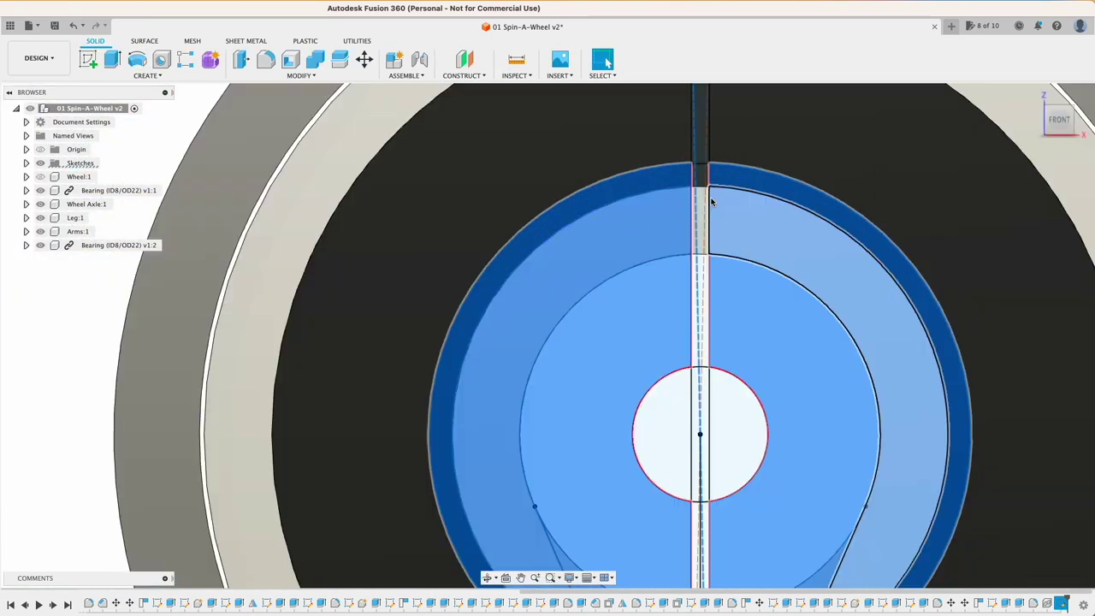
pyautogui.scroll(-4, 589, 348)
pyautogui.keyDown('shift'); pyautogui.moveTo(816, 406); pyautogui.dragTo(599, 394, button='middle'); pyautogui.keyUp('shift')
pyautogui.press('e')
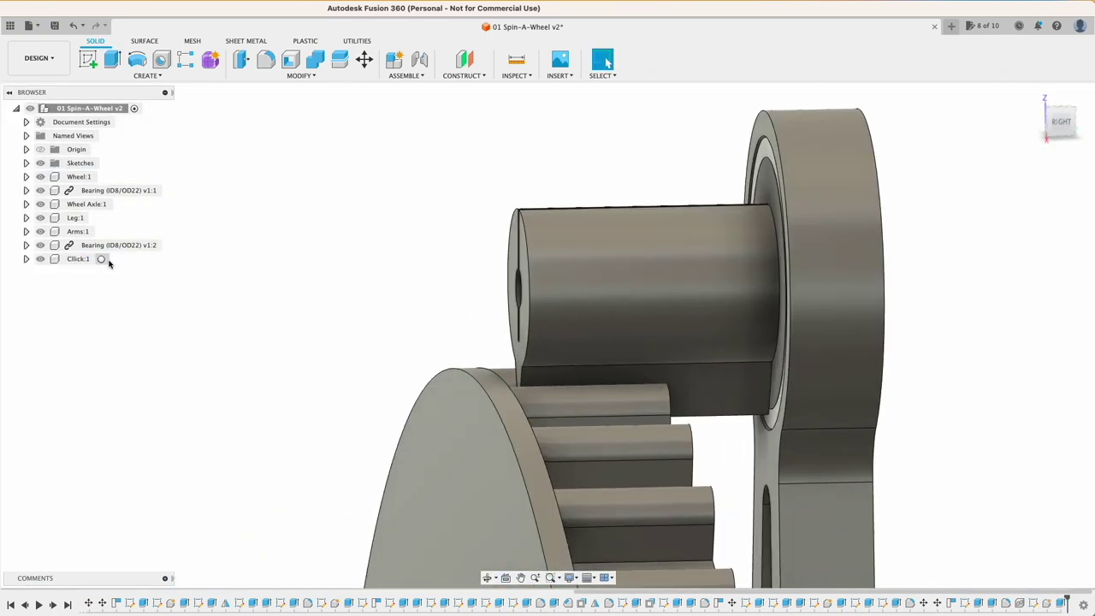
# - Extrude the triangular tooth profile below the cylinder with the To Object extent, using the tooth body as the end object
pyautogui.click(1039, 244)
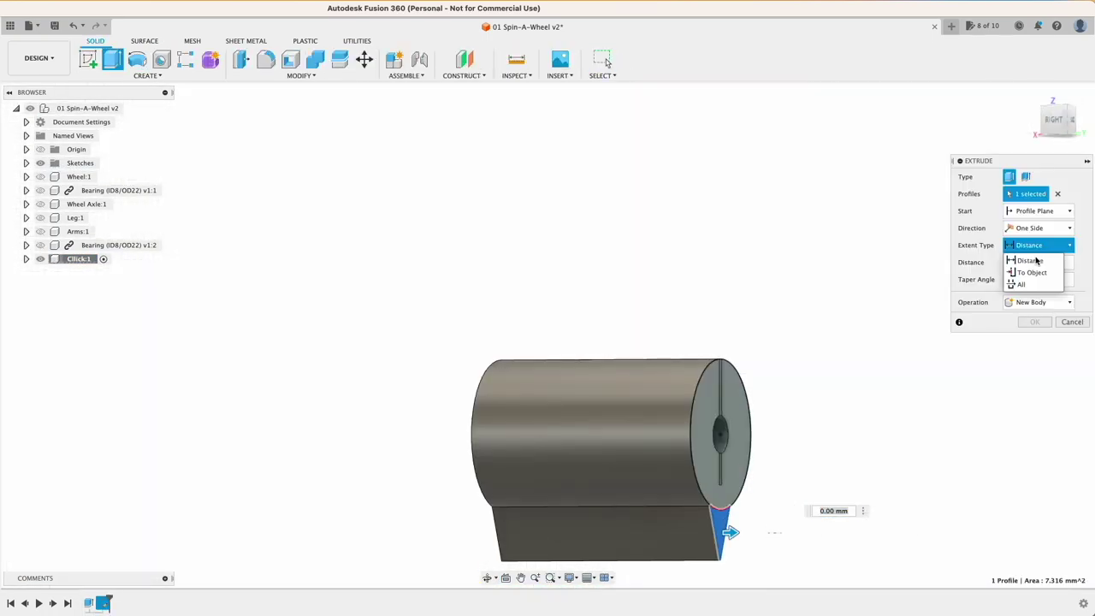
pyautogui.click(1031, 272)
pyautogui.click(506, 527)
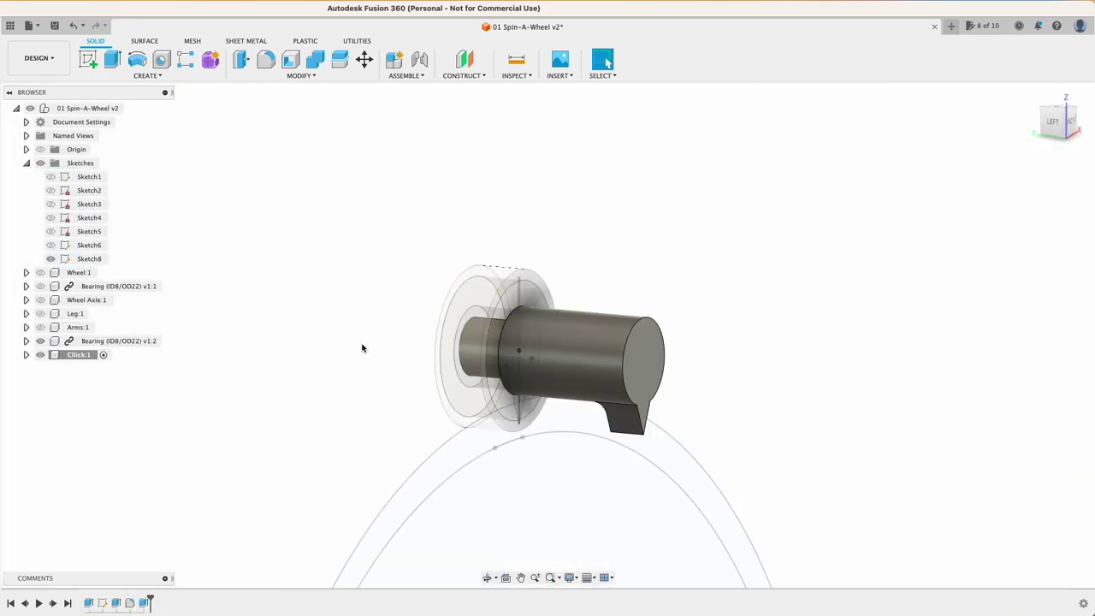
# - Hide Sketch8 and the second bearing to leave only the new clicker component displayed
pyautogui.scroll(-2, 359, 356)
pyautogui.scroll(2, 357, 364)
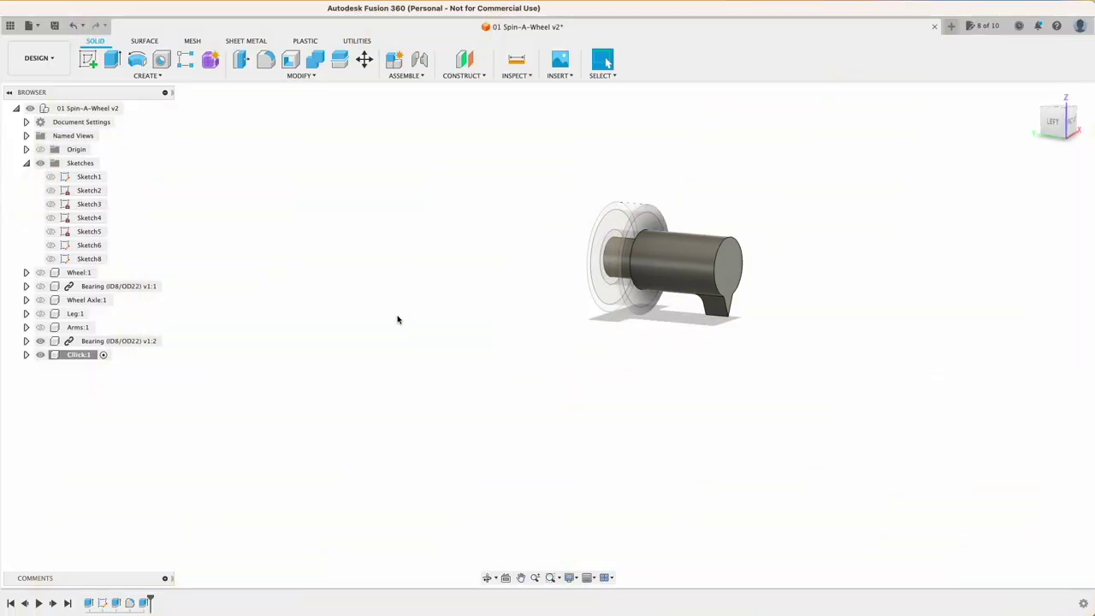
pyautogui.click(79, 341)
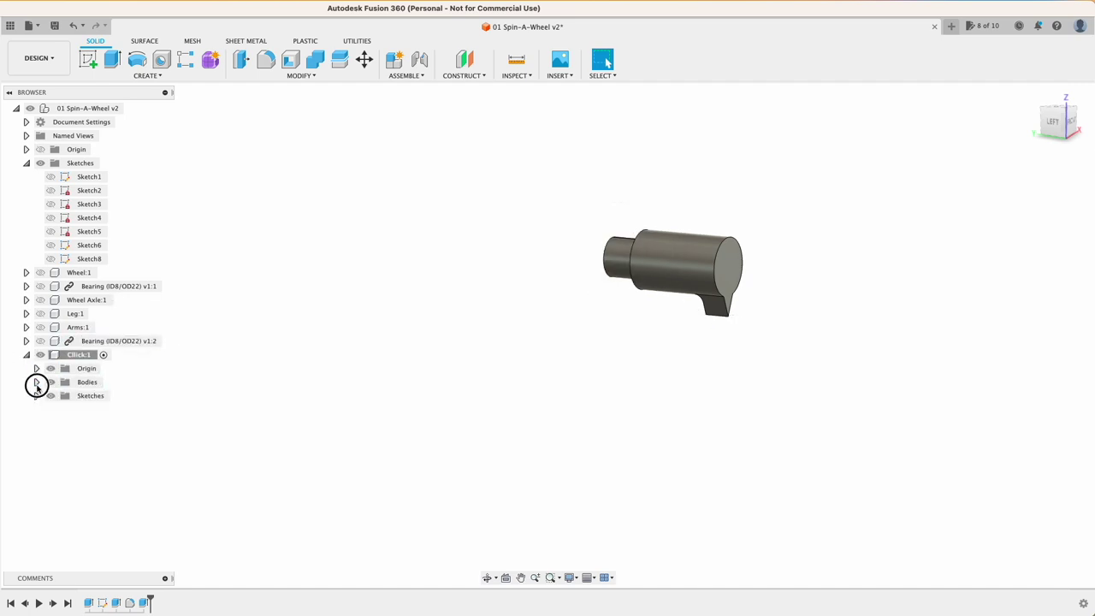
# - Rotate the clicker component's Body1 by 90 degrees about the X axis with Move/Copy
pyautogui.click(101, 396)
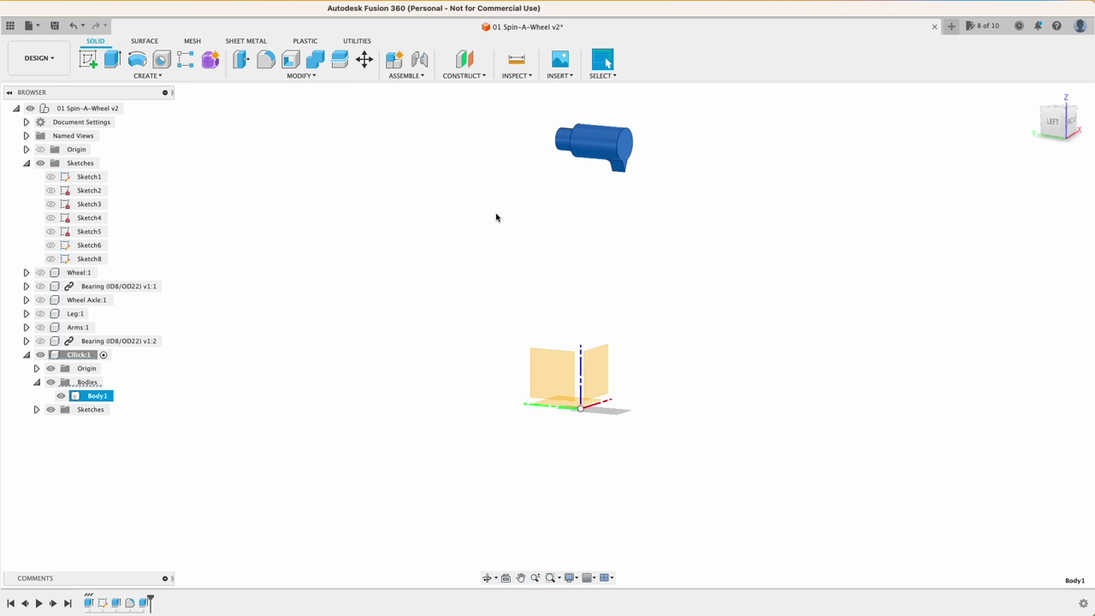
pyautogui.press('m')
pyautogui.click(1010, 212)
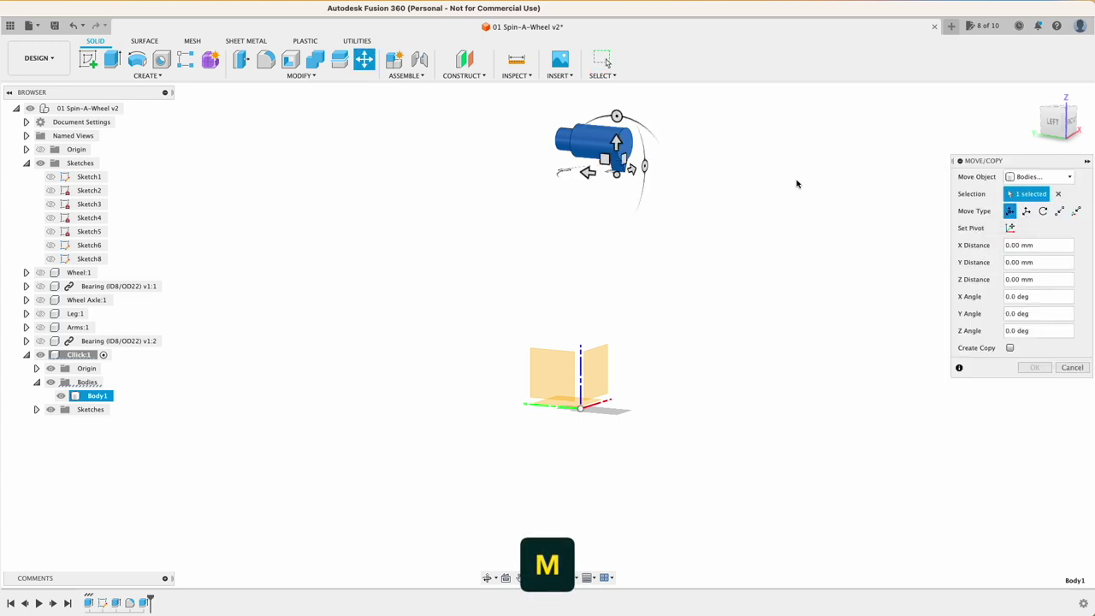
pyautogui.moveTo(624, 166); pyautogui.dragTo(659, 165)
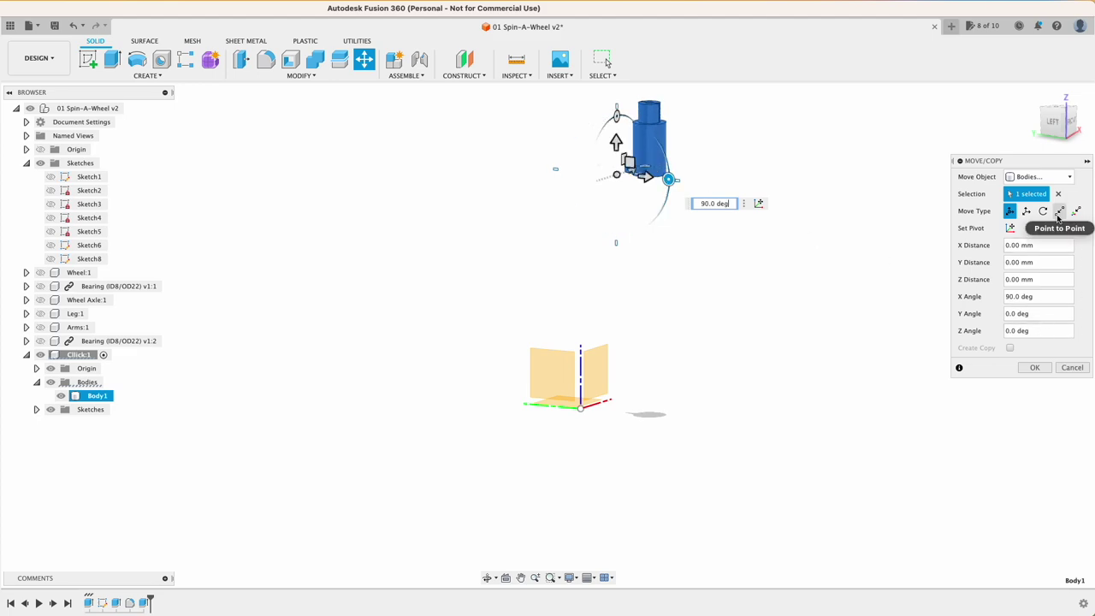
# - Move Body1 point to point from the centre of its large end face to the origin
pyautogui.click(1060, 211)
pyautogui.click(655, 170)
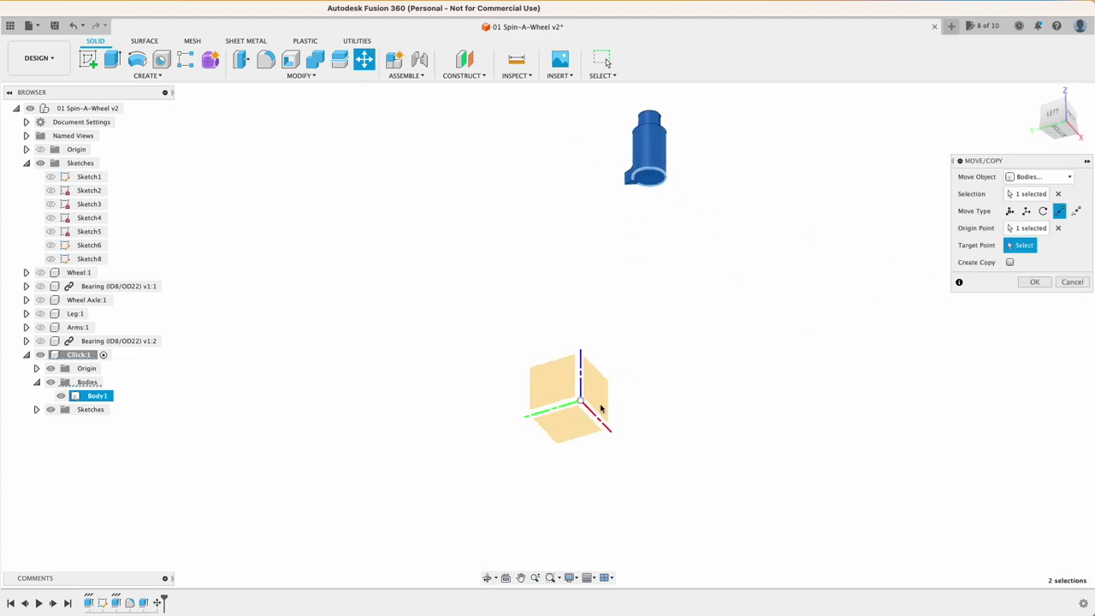
pyautogui.click(580, 404)
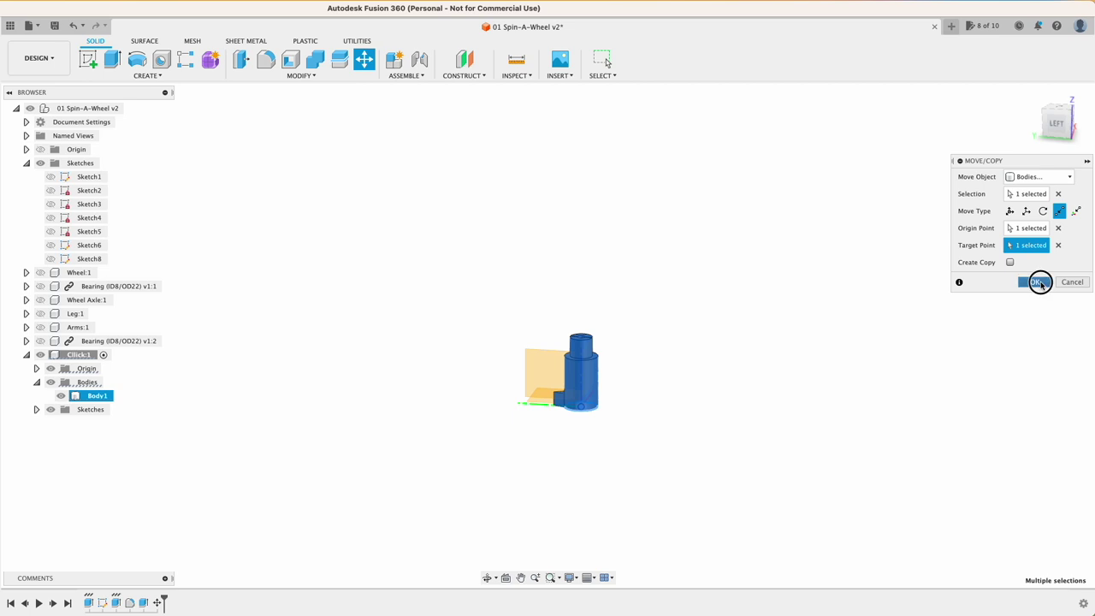
pyautogui.click(1038, 282)
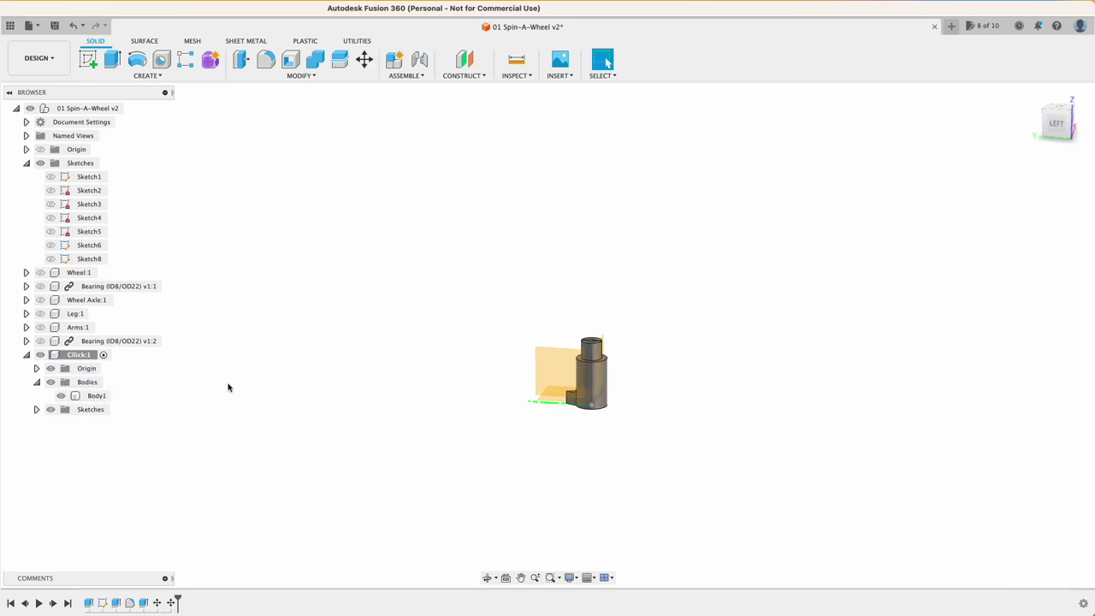
# - Hide the clicker component's origin, then activate the top-level assembly with the second bearing shown
pyautogui.click(53, 369)
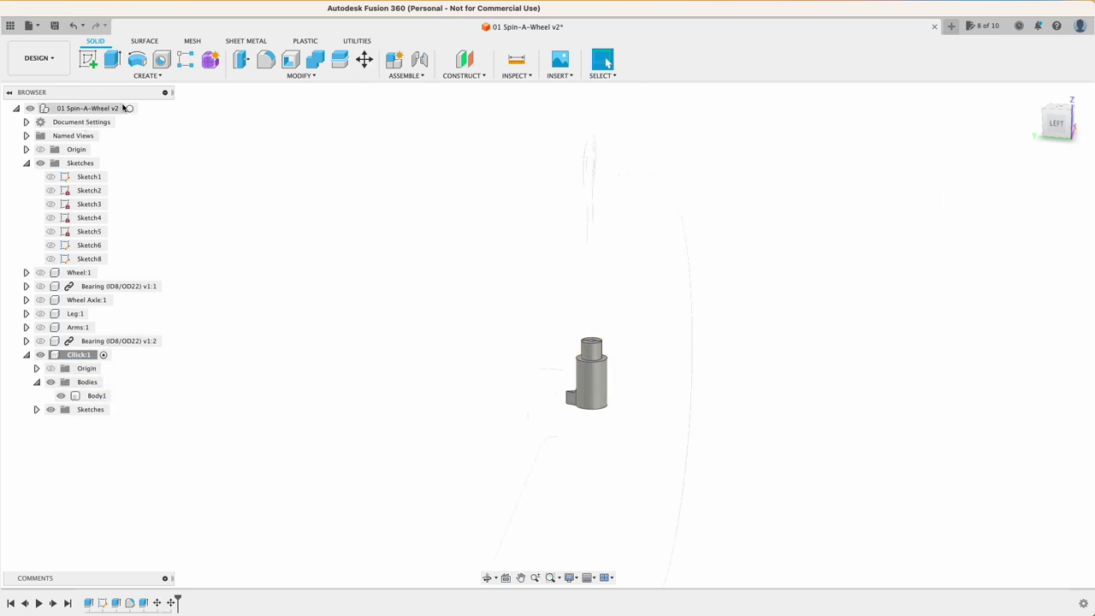
pyautogui.click(130, 108)
pyautogui.click(75, 354)
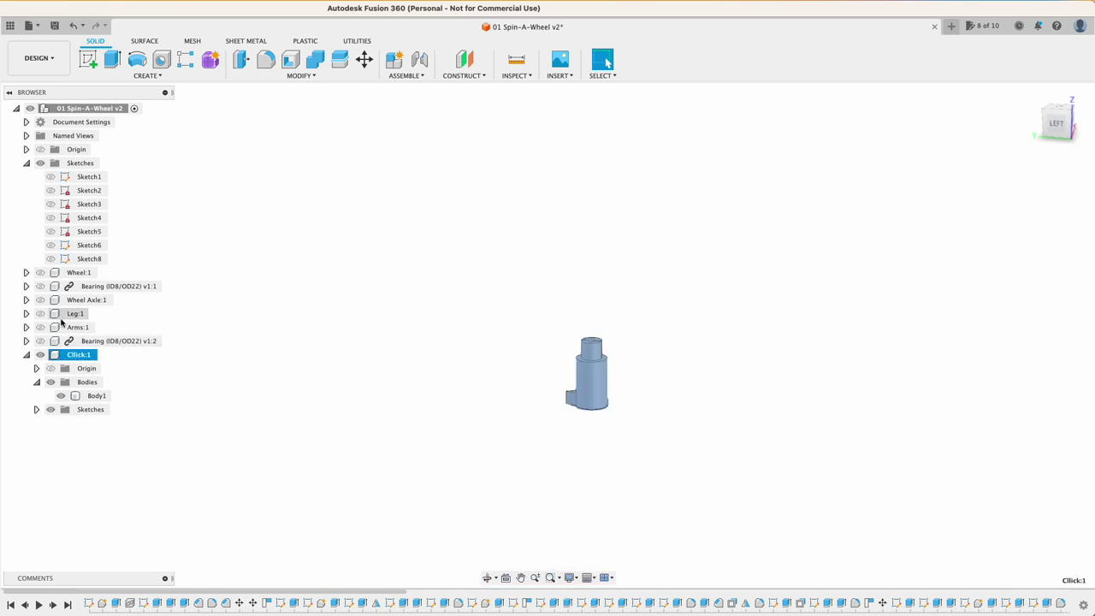
pyautogui.click(40, 340)
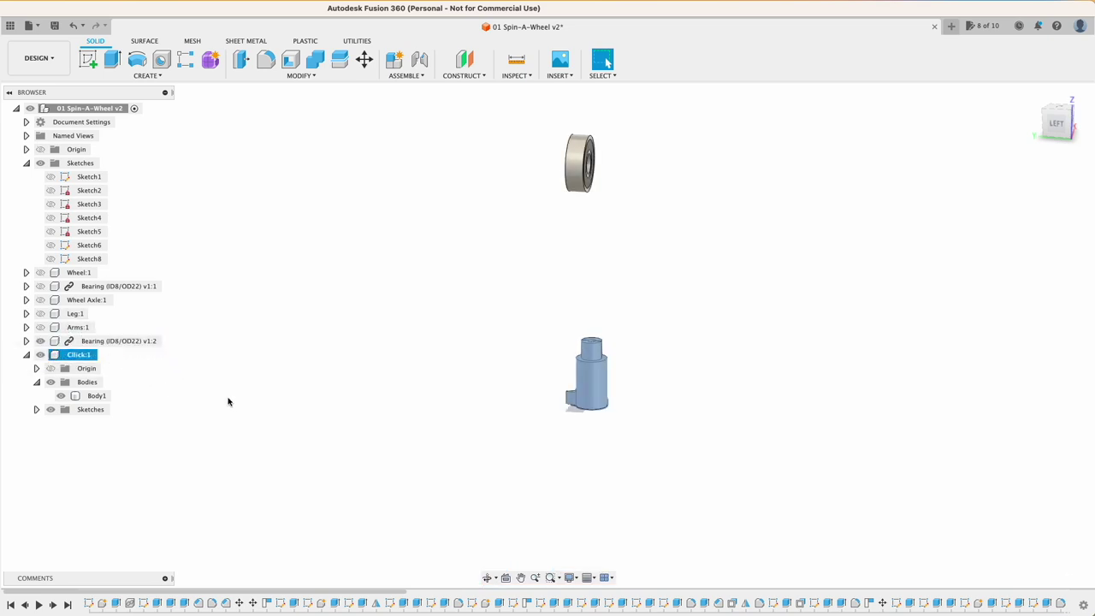
# - Rotate the clicker component about the X axis so that its shaft lies horizontally along the bearing's axis
pyautogui.press('m')
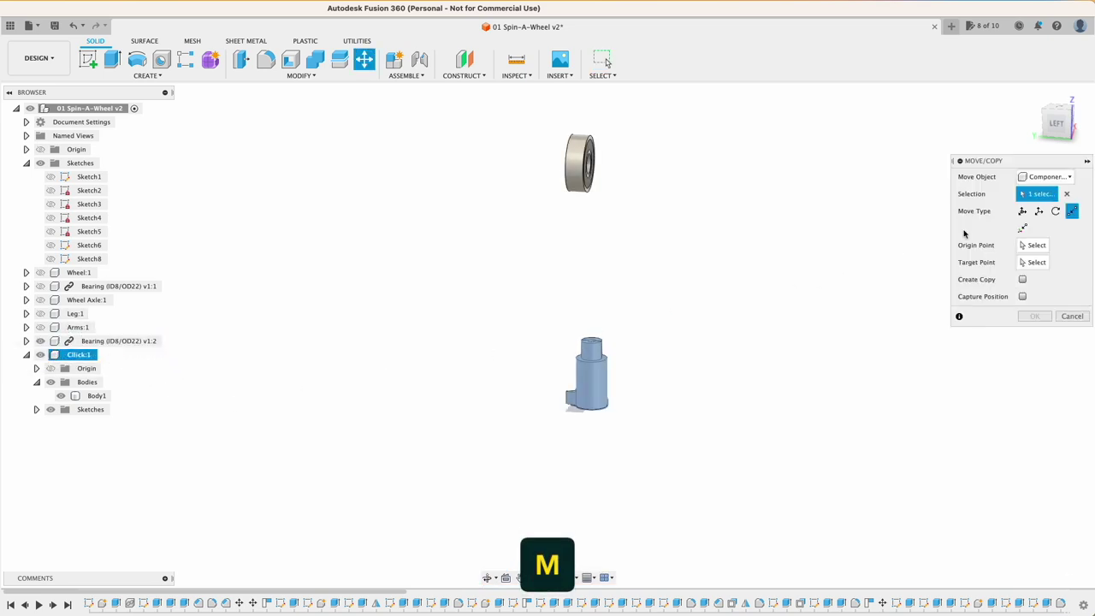
pyautogui.click(1022, 210)
pyautogui.moveTo(590, 309); pyautogui.dragTo(508, 367)
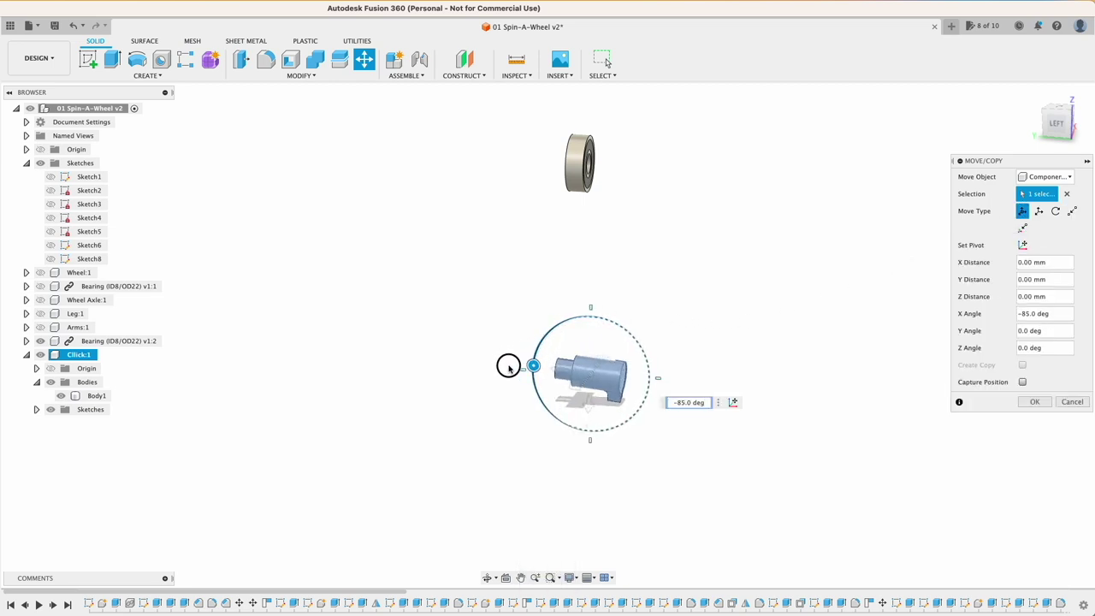
# - Move the clicker component point to point from its shoulder circle to the second bearing's inner ring, with Capture Position enabled
pyautogui.click(1072, 211)
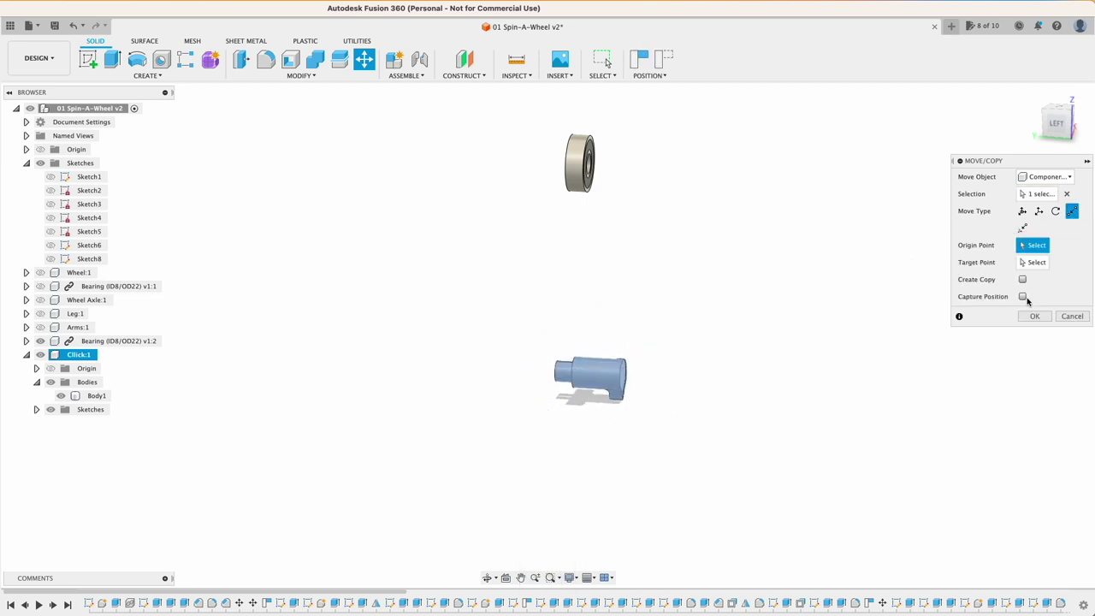
pyautogui.keyDown('shift'); pyautogui.moveTo(786, 374); pyautogui.dragTo(824, 408, button='middle'); pyautogui.keyUp('shift')
pyautogui.scroll(5, 586, 371)
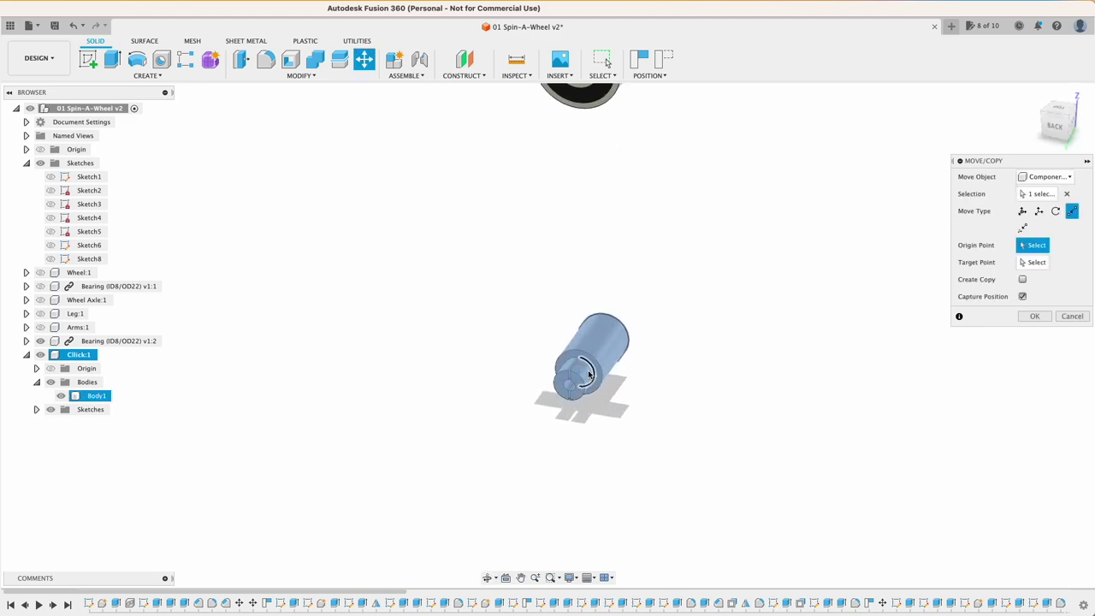
pyautogui.click(602, 365)
pyautogui.keyDown('shift'); pyautogui.moveTo(746, 214); pyautogui.dragTo(602, 306, button='middle'); pyautogui.keyUp('shift')
pyautogui.click(601, 301)
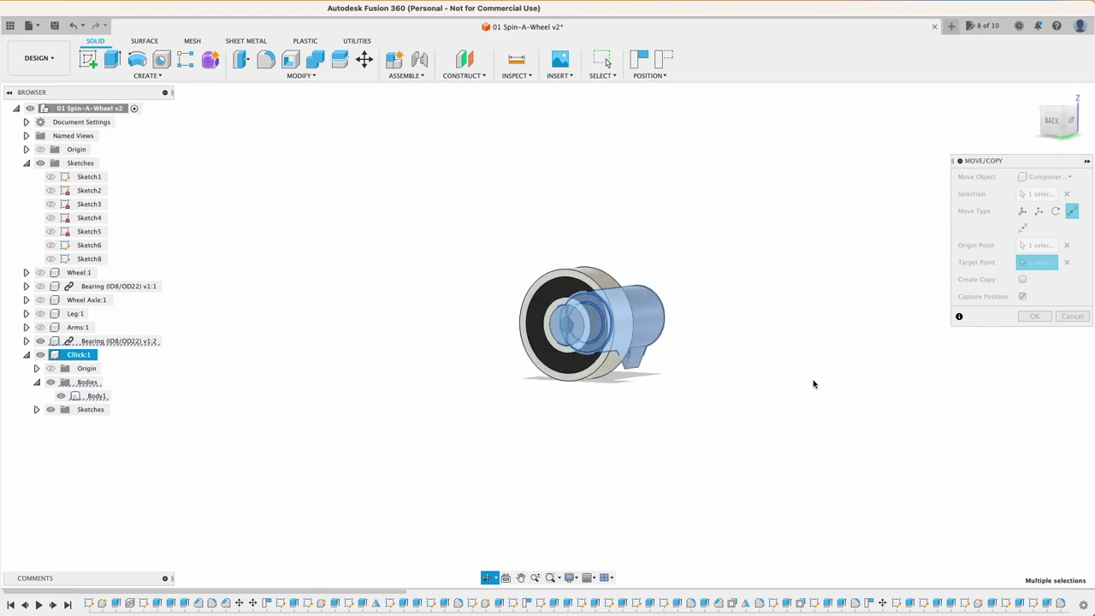
# - Hide the second bearing and add a 1 mm chamfer to the 12 mm shoulder edge of the moved clicker
pyautogui.click(1023, 318)
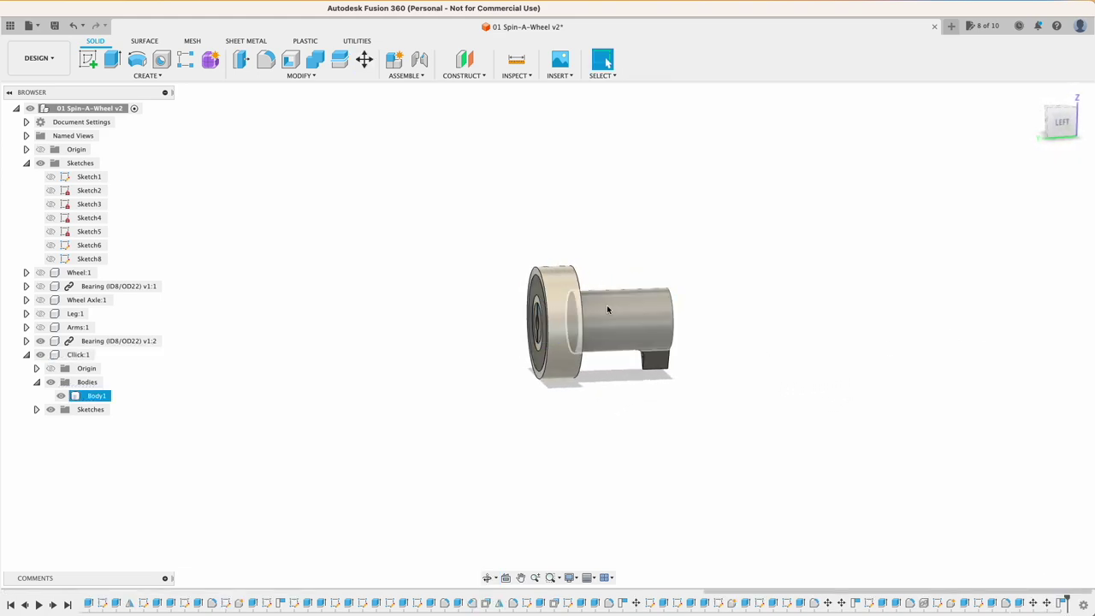
pyautogui.click(40, 340)
pyautogui.scroll(3, 486, 293)
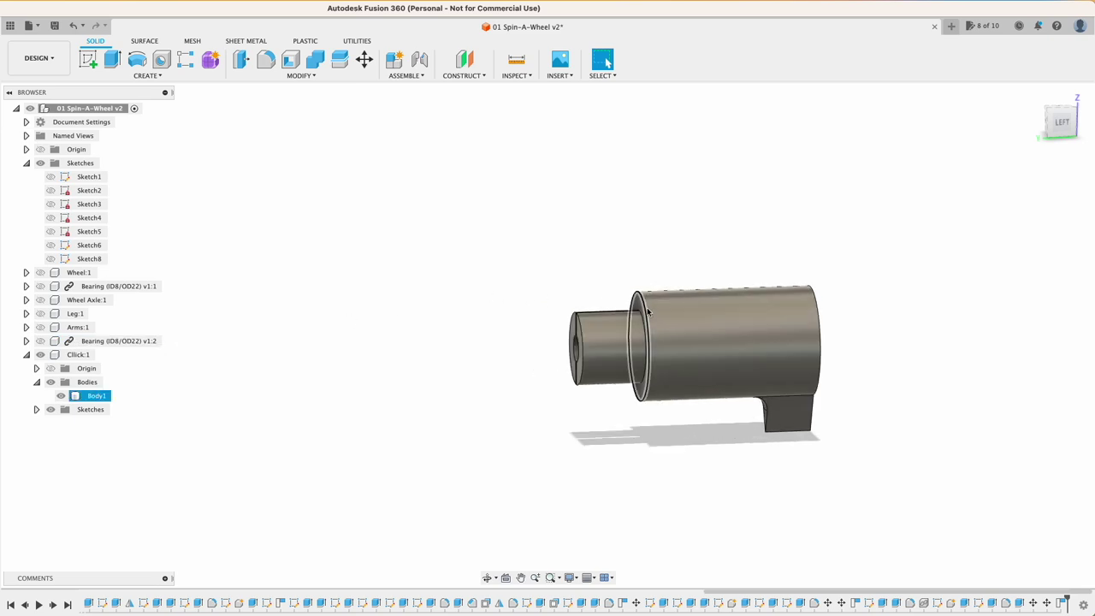
pyautogui.click(301, 76)
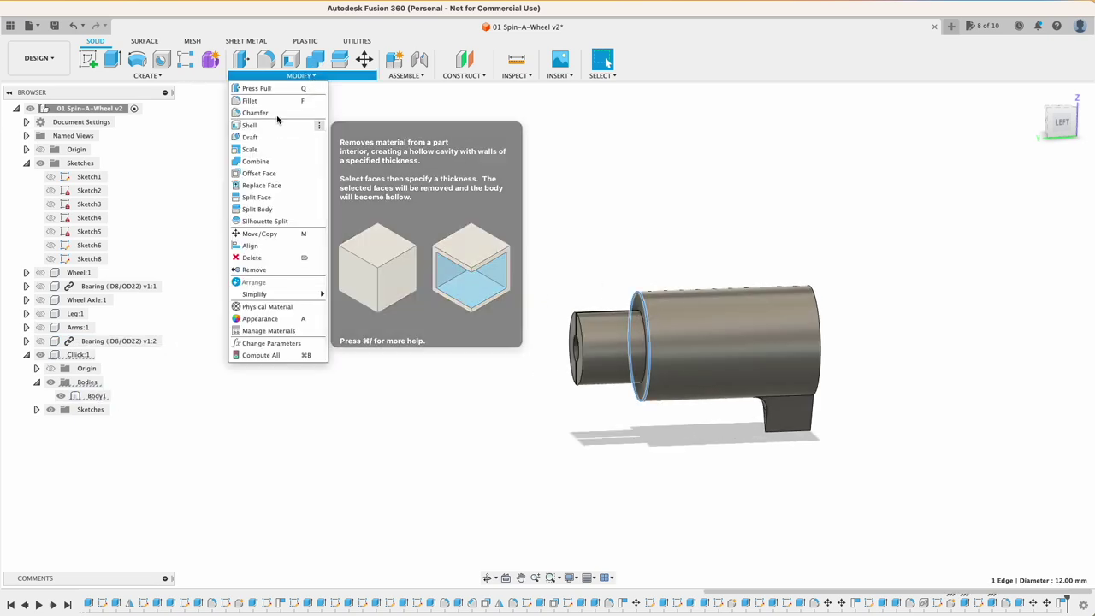
pyautogui.click(273, 112)
pyautogui.write('1')
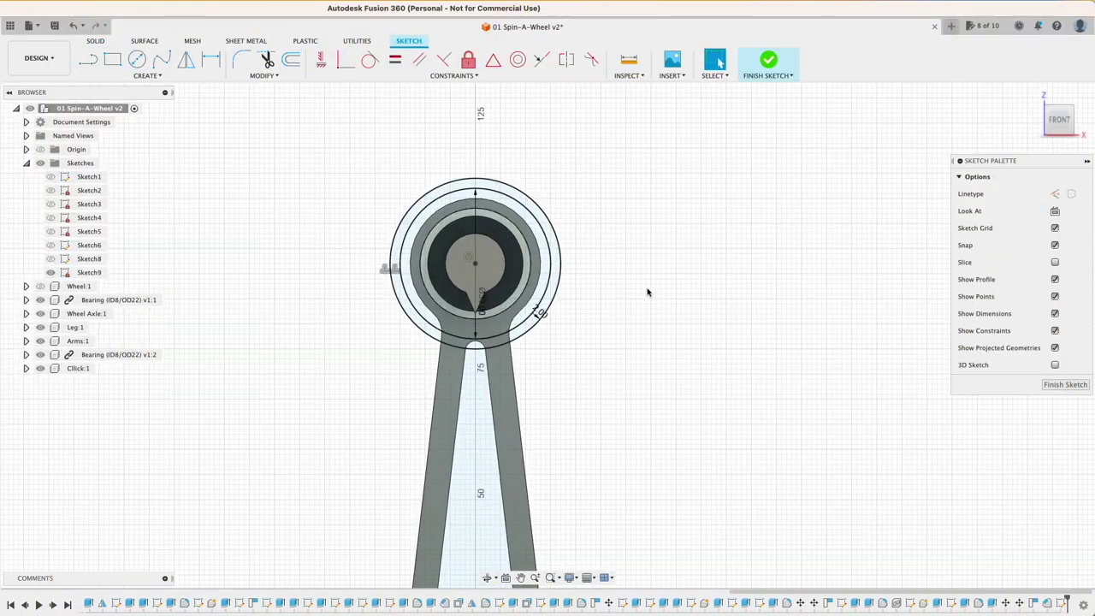
# - Draw a circle concentric with the bearing and a 20 mm line down the inner edge of the arms' right leg
pyautogui.scroll(5, 484, 193)
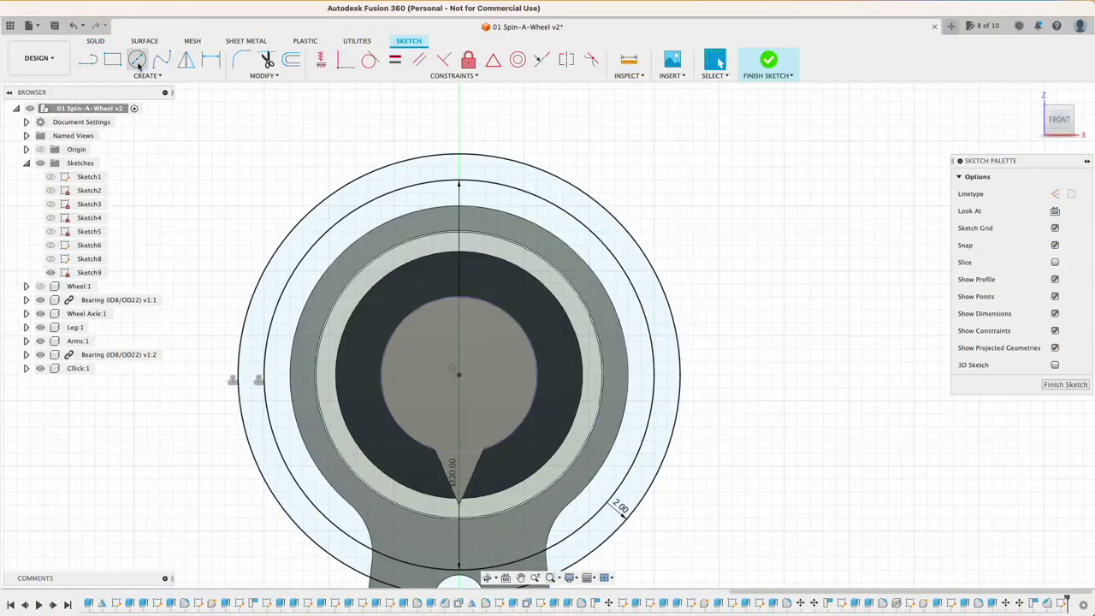
pyautogui.click(137, 59)
pyautogui.scroll(-2, 868, 445)
pyautogui.scroll(-3, 861, 454)
pyautogui.moveTo(792, 503); pyautogui.dragTo(738, 315, button='middle')
pyautogui.press('l')
pyautogui.click(587, 278)
pyautogui.click(606, 413)
pyautogui.write('20')
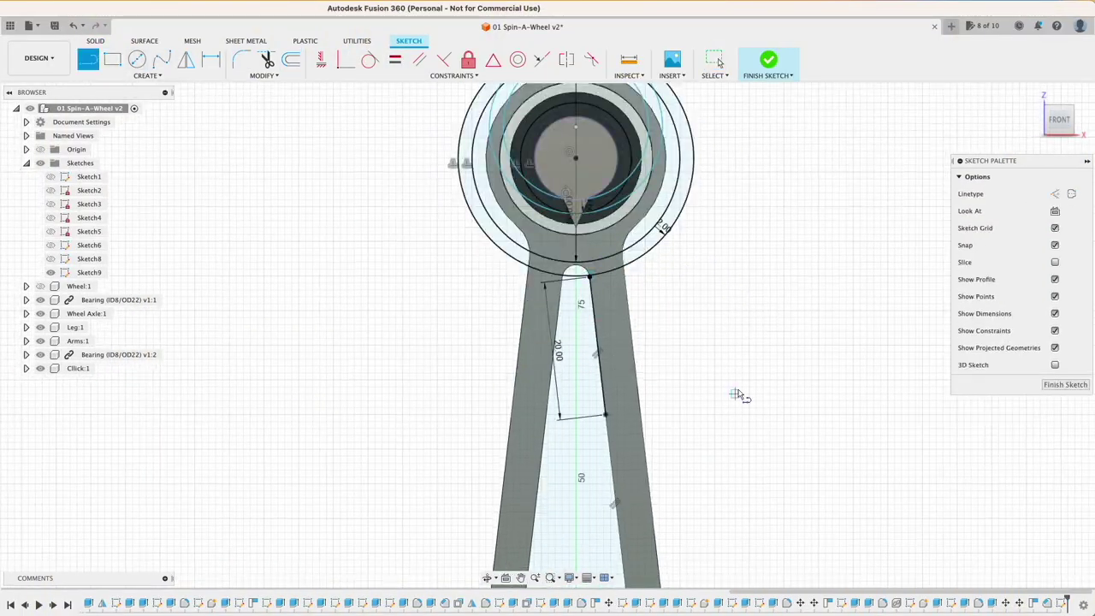
# - Draw two concentric circles on the arms' right leg at the lower end of the 20 mm line
pyautogui.scroll(1, 739, 396)
pyautogui.scroll(3, 607, 436)
pyautogui.click(572, 399)
pyautogui.click(489, 406)
pyautogui.scroll(3, 631, 427)
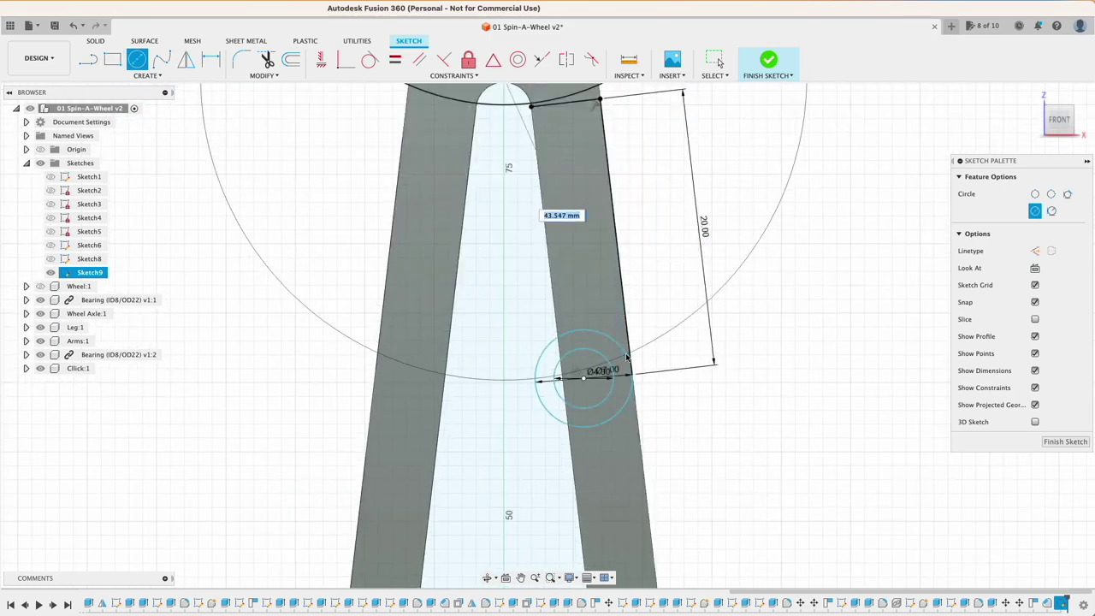
pyautogui.scroll(-3, 631, 428)
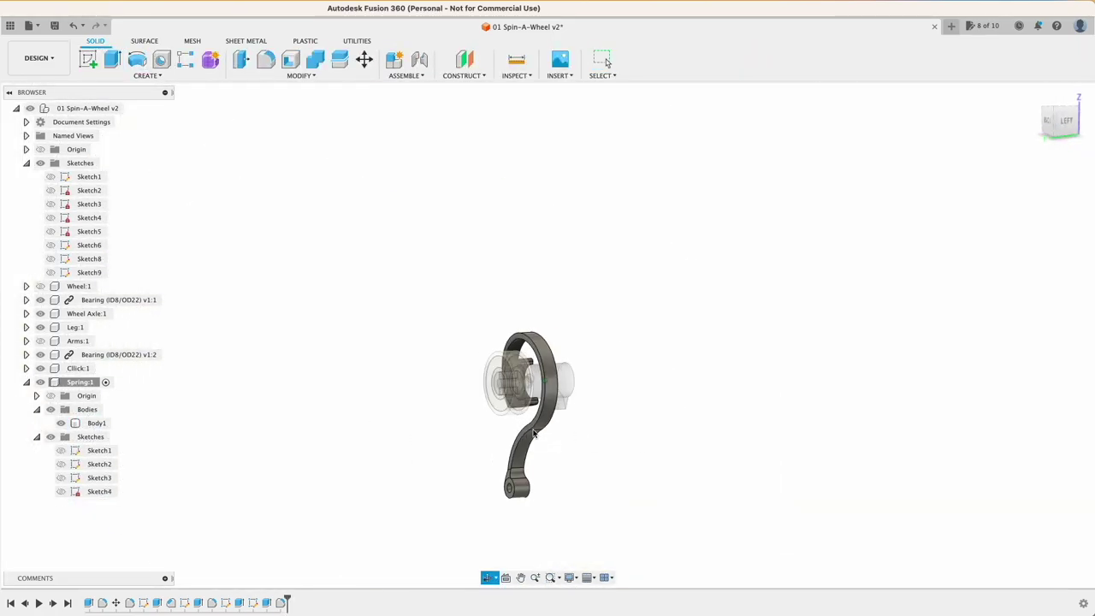
# - Activate the clicker and sketch a centre rectangle about 2.6 mm wide and 15 mm tall on its pointed end face
pyautogui.keyDown('shift'); pyautogui.moveTo(532, 433); pyautogui.dragTo(433, 428, button='middle'); pyautogui.keyUp('shift')
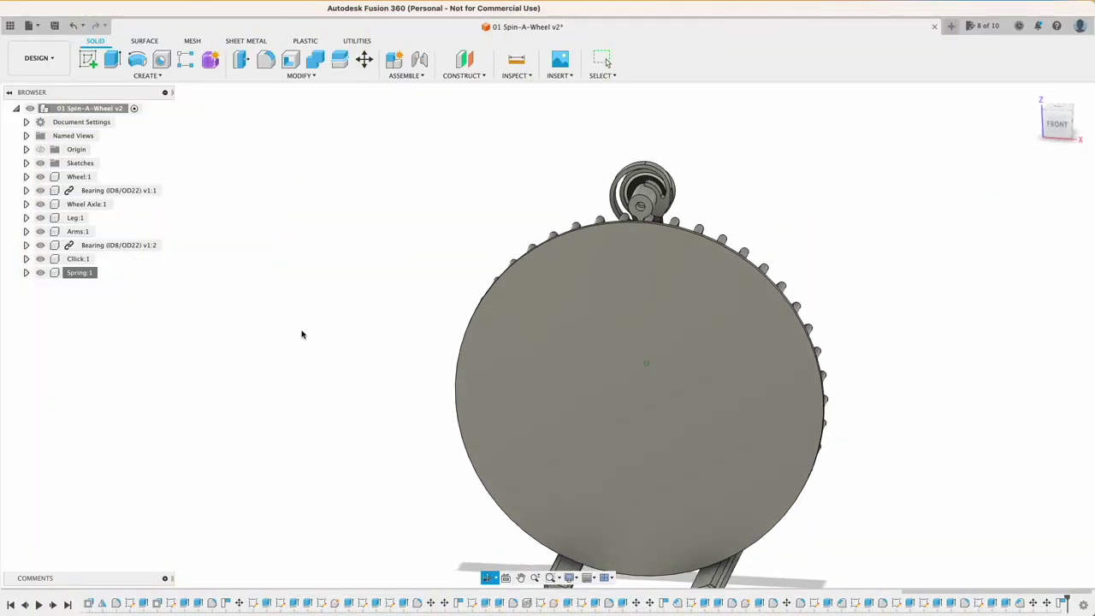
pyautogui.moveTo(301, 334)
pyautogui.keyDown('shift'); pyautogui.mouseDown(button='middle')
pyautogui.moveTo(286, 337)
pyautogui.moveTo(293, 327)
pyautogui.mouseUp(button='middle'); pyautogui.keyUp('shift')
pyautogui.scroll(5, 585, 159)
pyautogui.keyDown('shift'); pyautogui.moveTo(735, 235); pyautogui.dragTo(769, 275, button='middle'); pyautogui.keyUp('shift')
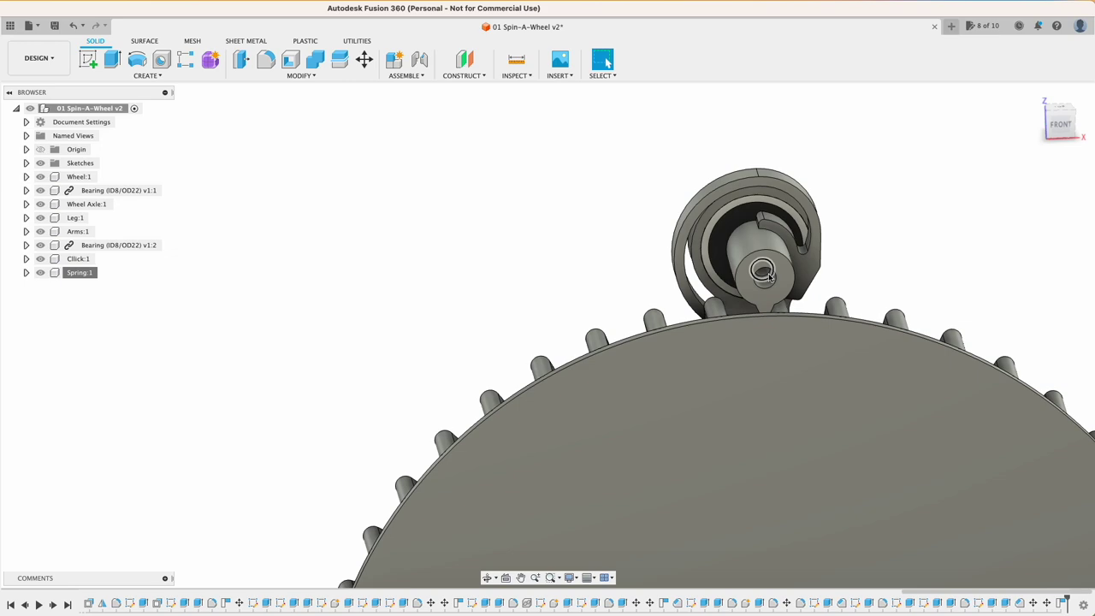
pyautogui.click(771, 261)
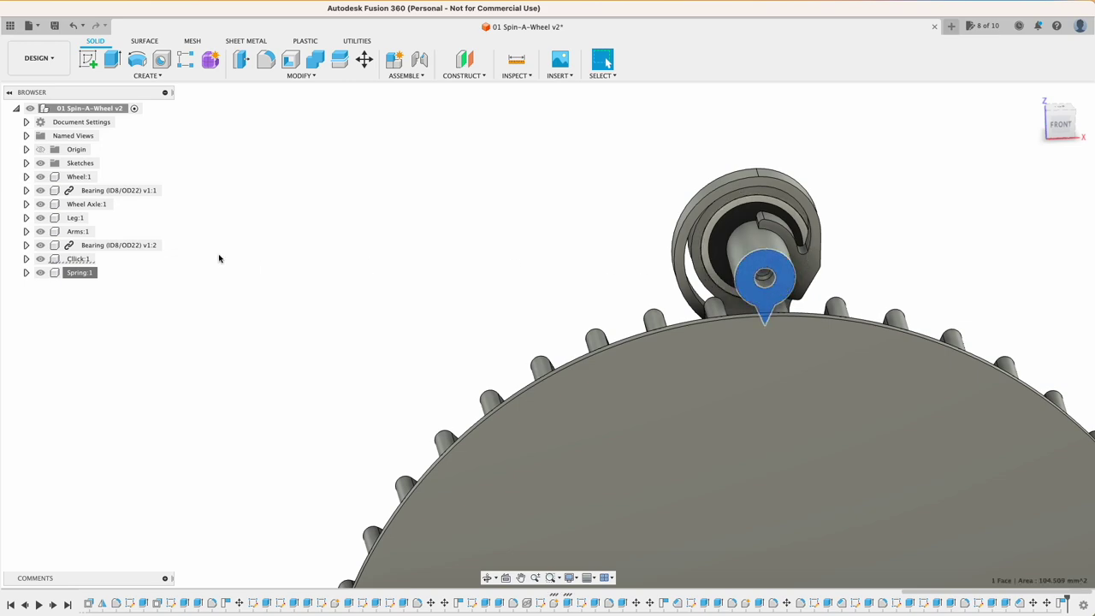
pyautogui.click(104, 258)
pyautogui.click(88, 59)
pyautogui.press('r')
pyautogui.click(484, 361)
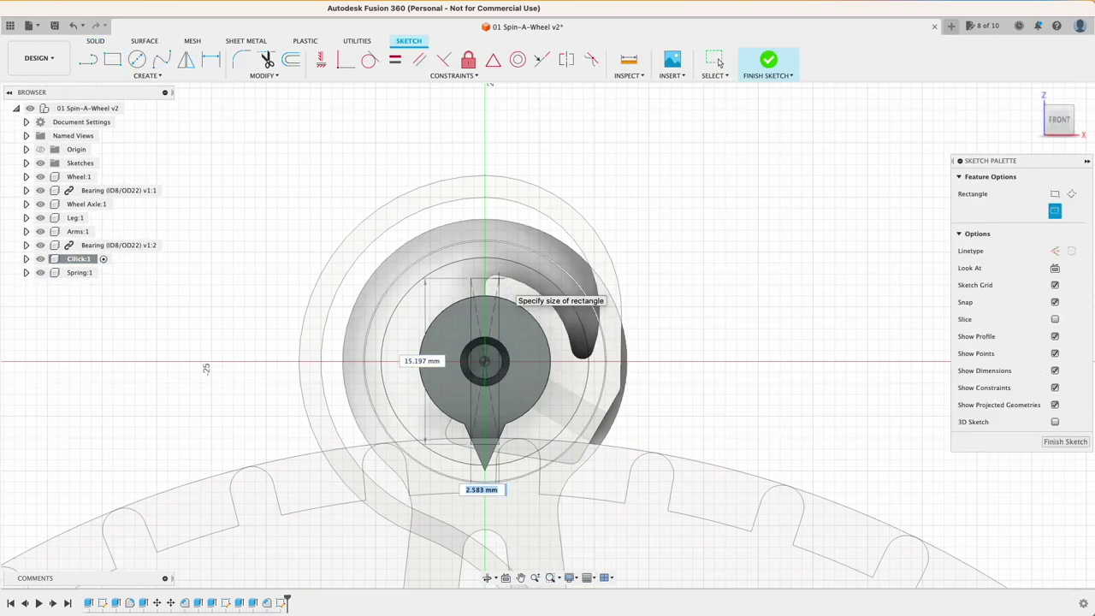
pyautogui.click(500, 281)
pyautogui.click(1048, 382)
# - Extrude the rectangle's upper profile by -3 mm as a cut to notch the top of the clicker's end
pyautogui.press('e')
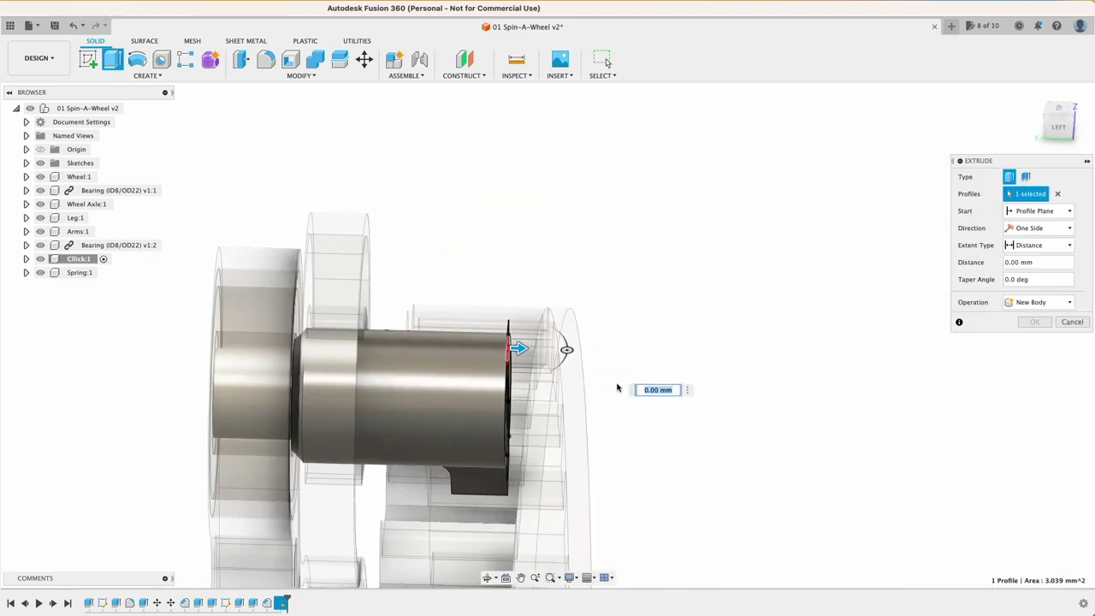
pyautogui.write('-3')
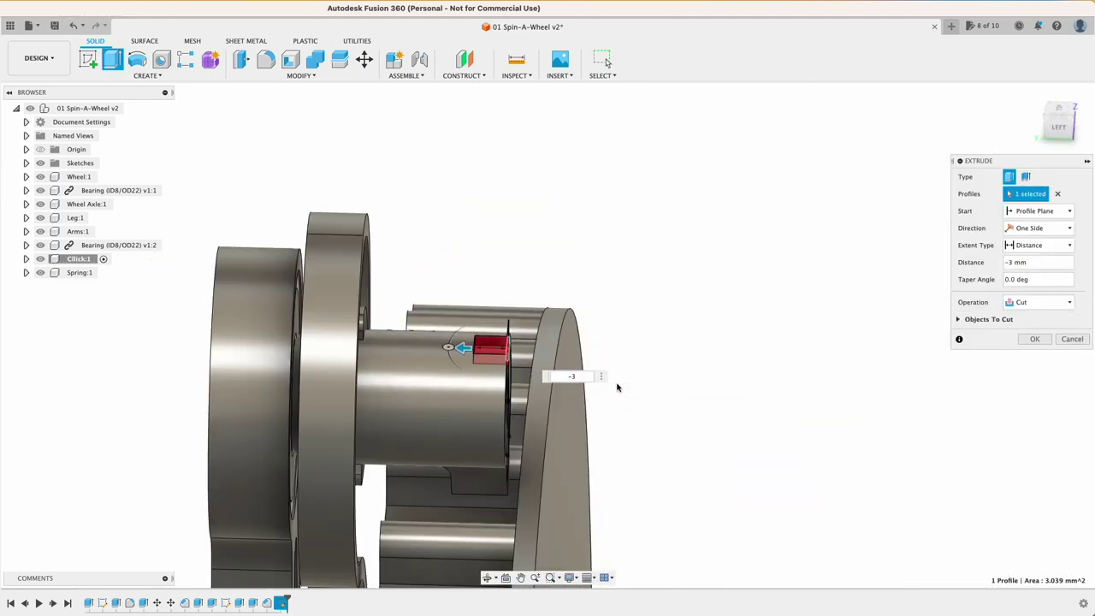
pyautogui.press('Return')
pyautogui.scroll(-1, 635, 371)
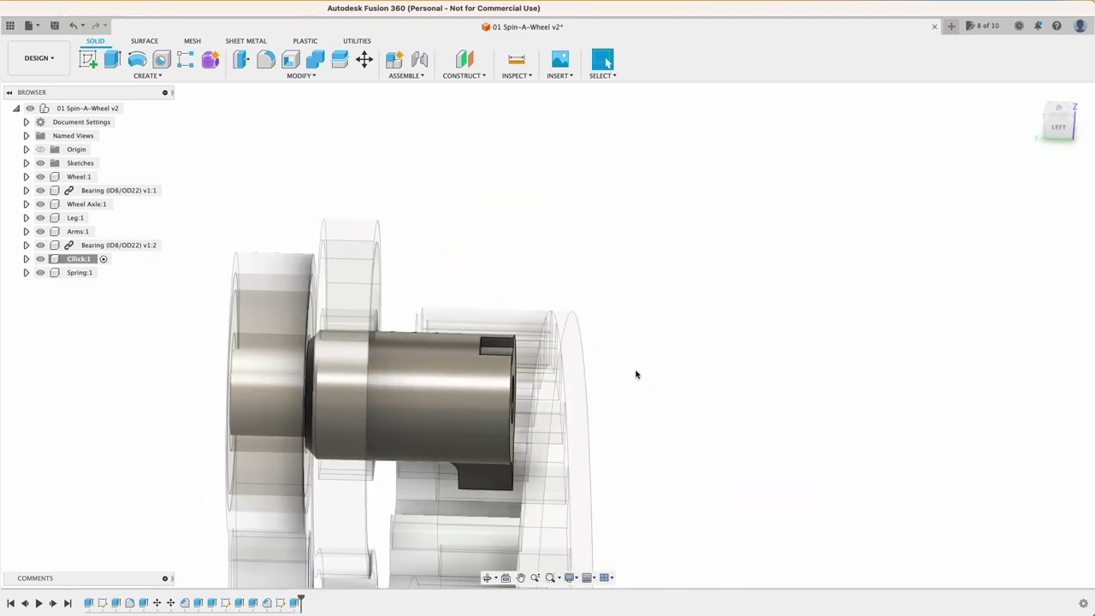
pyautogui.keyDown('shift'); pyautogui.moveTo(635, 371); pyautogui.dragTo(590, 367, button='middle'); pyautogui.keyUp('shift')
pyautogui.scroll(3, 590, 367)
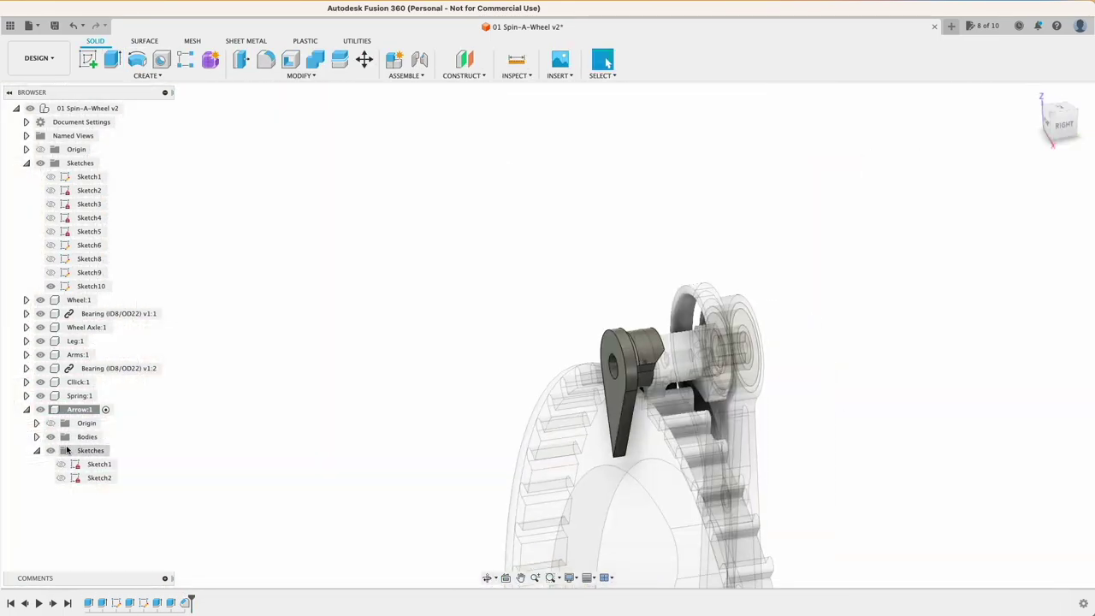
pyautogui.click(1033, 316)
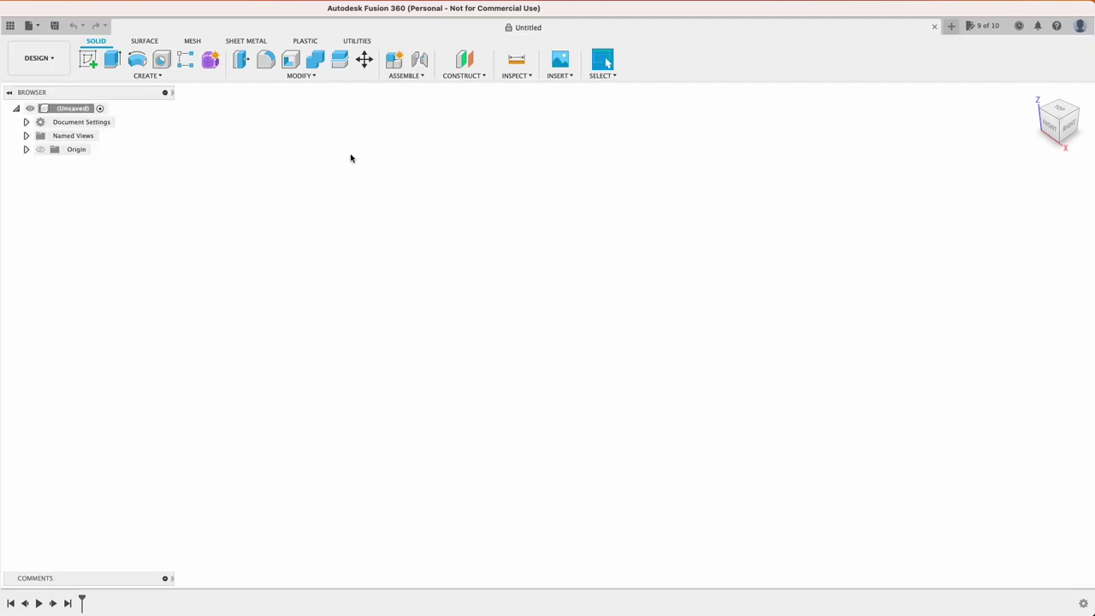
# - Start a sketch for a cylinder in the empty design, and construct a plane offset from the XZ plane well behind the cylinder
pyautogui.click(89, 67)
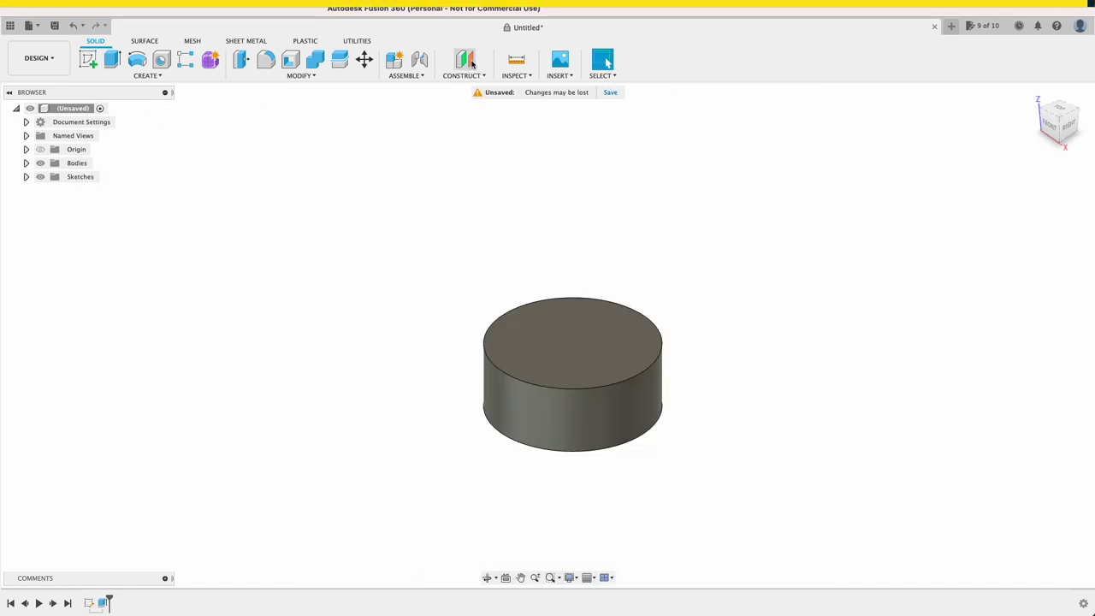
pyautogui.click(472, 64)
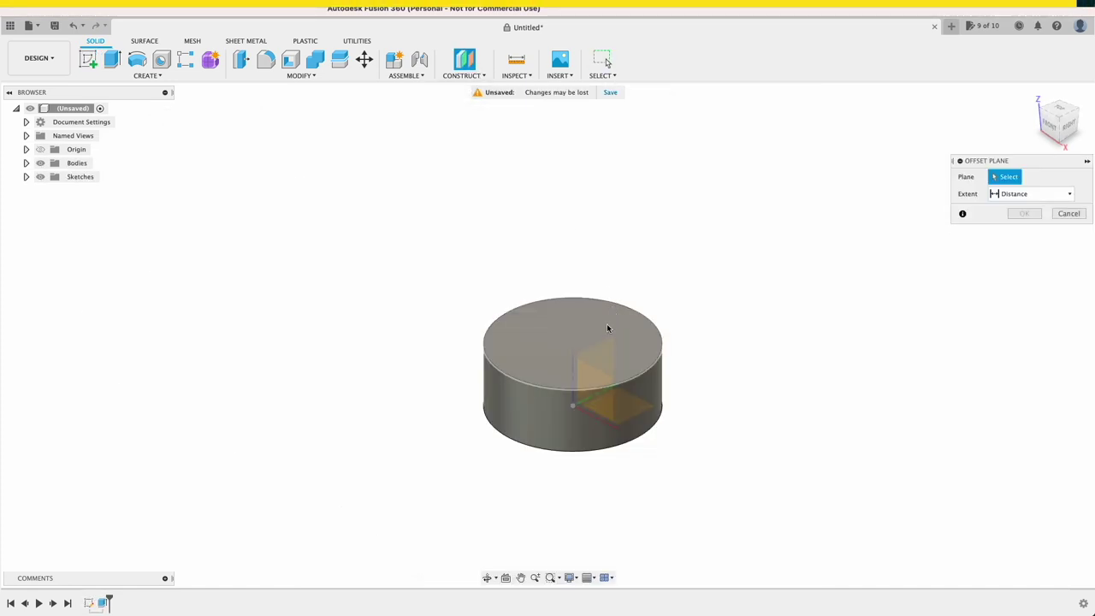
pyautogui.click(597, 391)
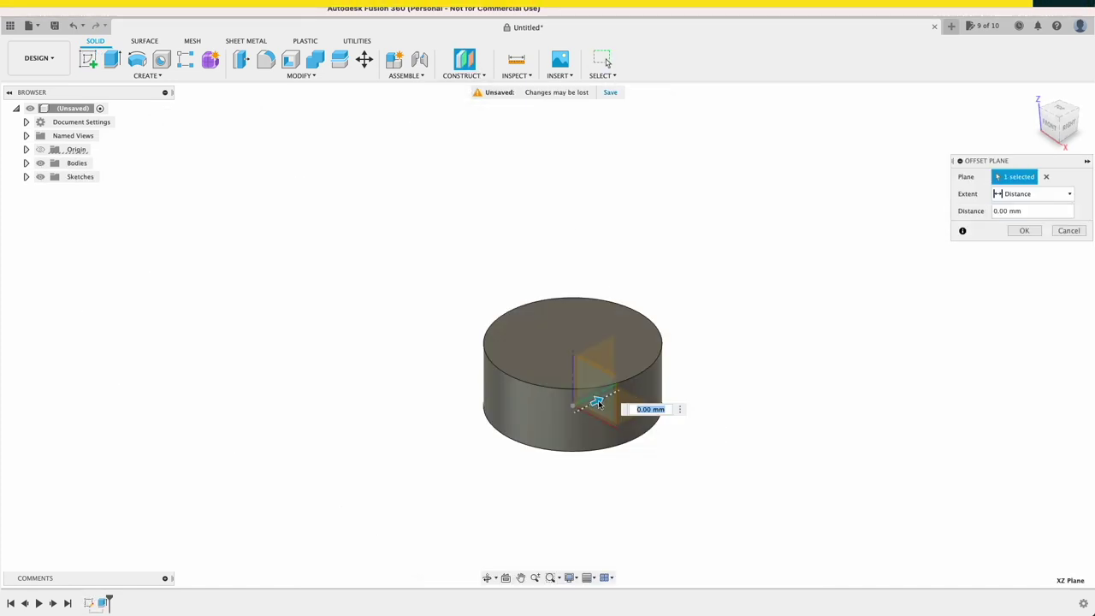
pyautogui.moveTo(597, 402); pyautogui.dragTo(808, 301)
pyautogui.click(1021, 233)
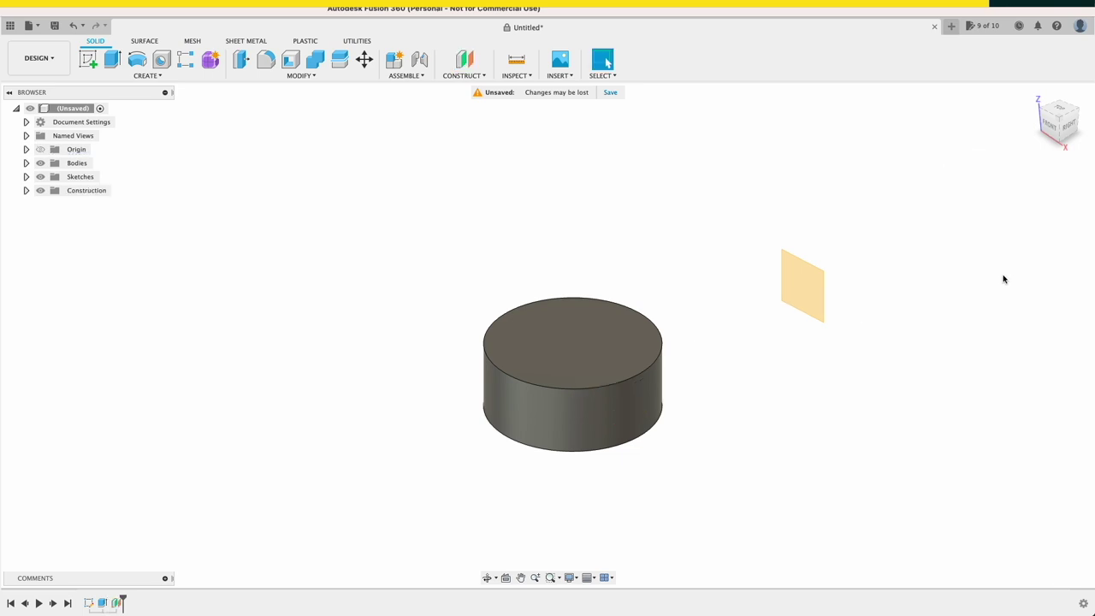
# - Start a sketch on the offset plane and project the cylinder's side face onto it with Projection Link enabled
pyautogui.moveTo(859, 279); pyautogui.dragTo(721, 288, button='middle')
pyautogui.click(674, 298)
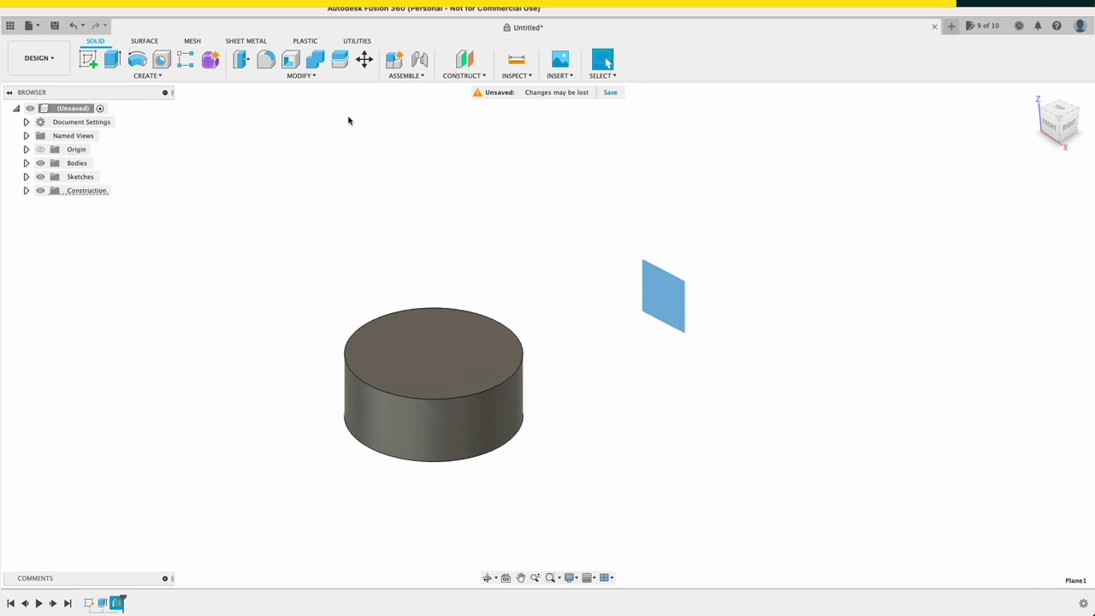
pyautogui.click(88, 58)
pyautogui.keyDown('shift'); pyautogui.moveTo(689, 310); pyautogui.dragTo(662, 320, button='middle'); pyautogui.keyUp('shift')
pyautogui.click(147, 76)
pyautogui.moveTo(161, 257)
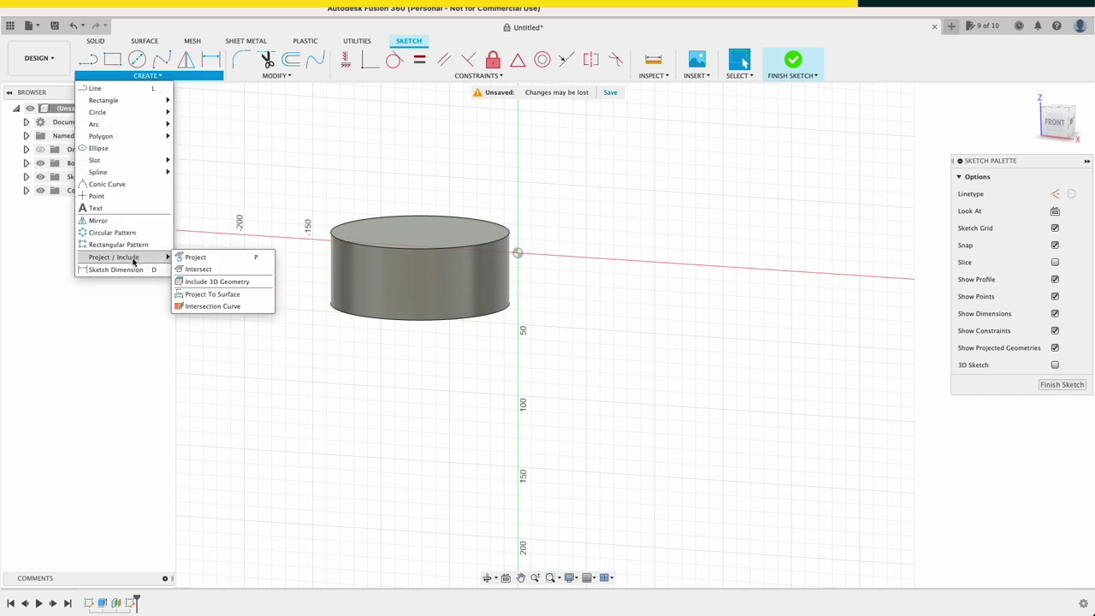
pyautogui.click(237, 258)
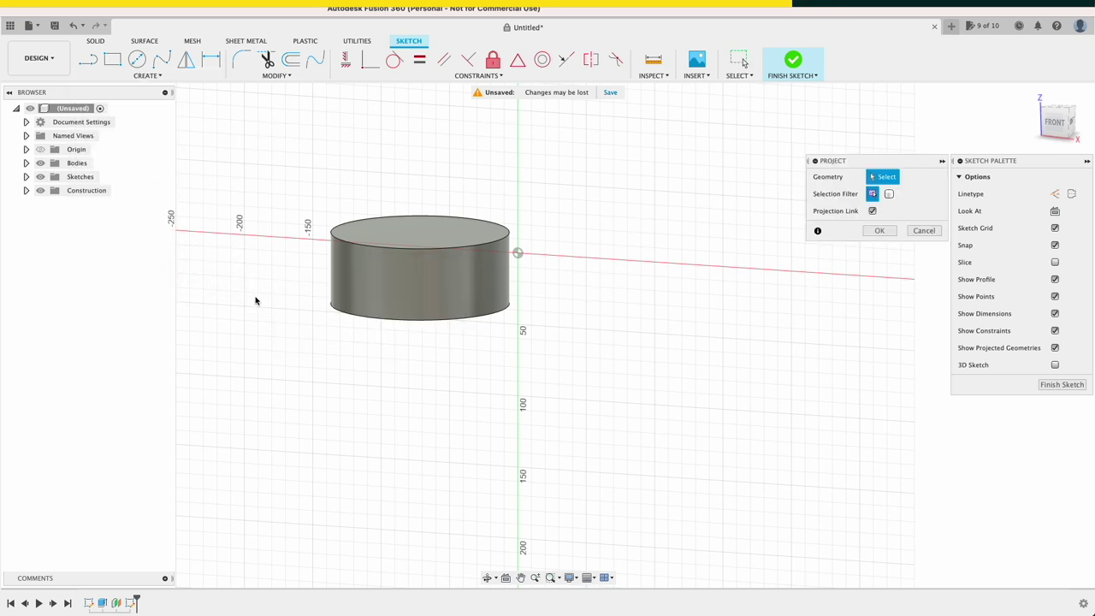
pyautogui.click(413, 285)
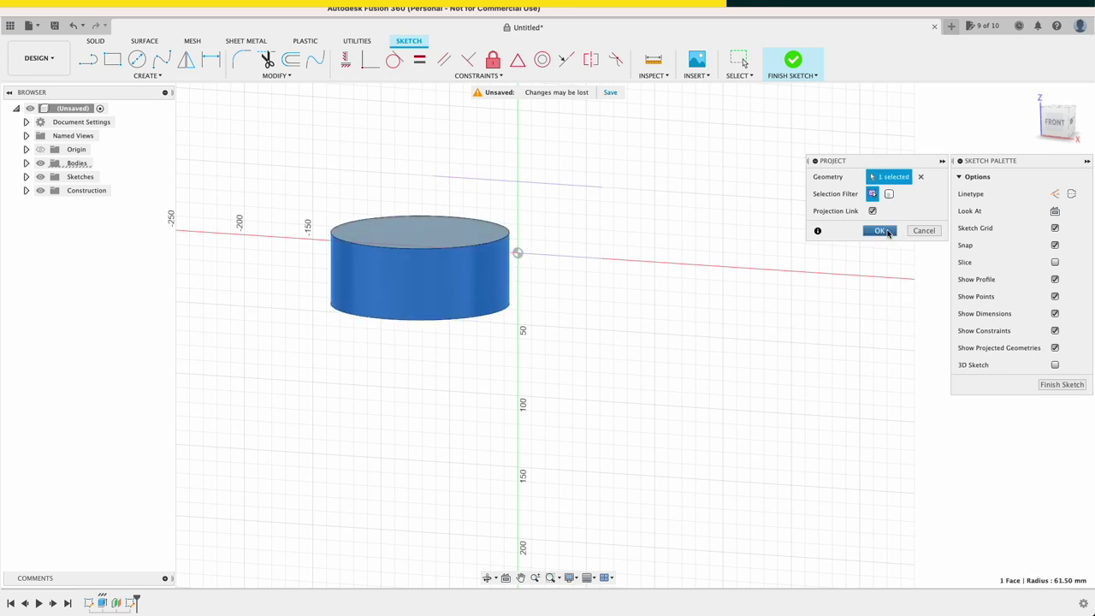
pyautogui.click(879, 231)
pyautogui.keyDown('shift'); pyautogui.moveTo(626, 230); pyautogui.dragTo(670, 251, button='middle'); pyautogui.keyUp('shift')
pyautogui.click(1055, 124)
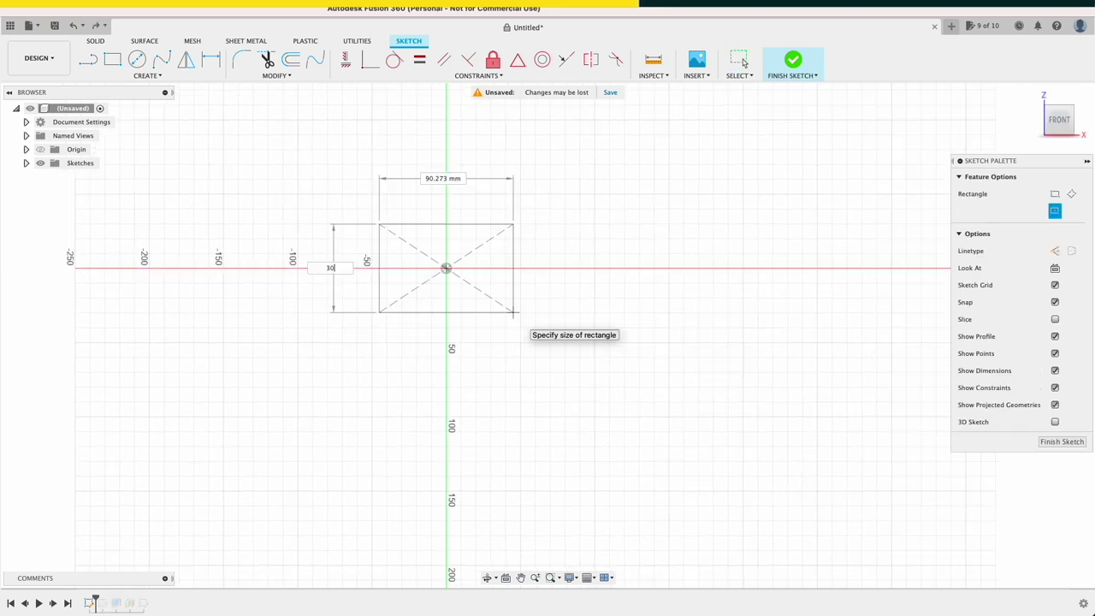
# - Finish the 30 by 30 mm centre rectangle and offset its edges individually by 1 mm with chain selection off
pyautogui.click(742, 61)
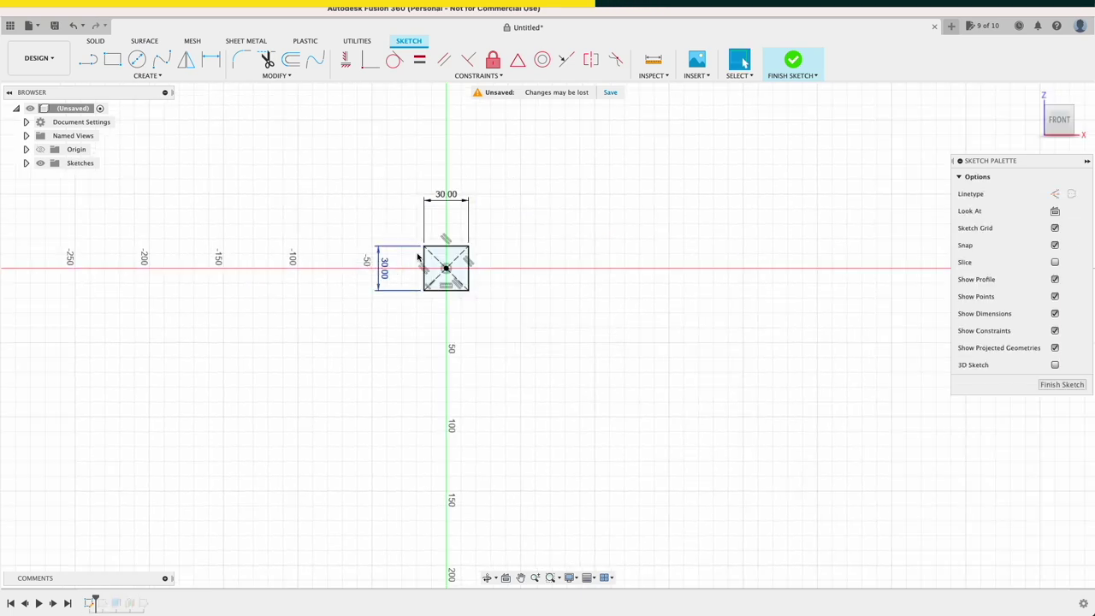
pyautogui.scroll(5, 419, 256)
pyautogui.click(273, 76)
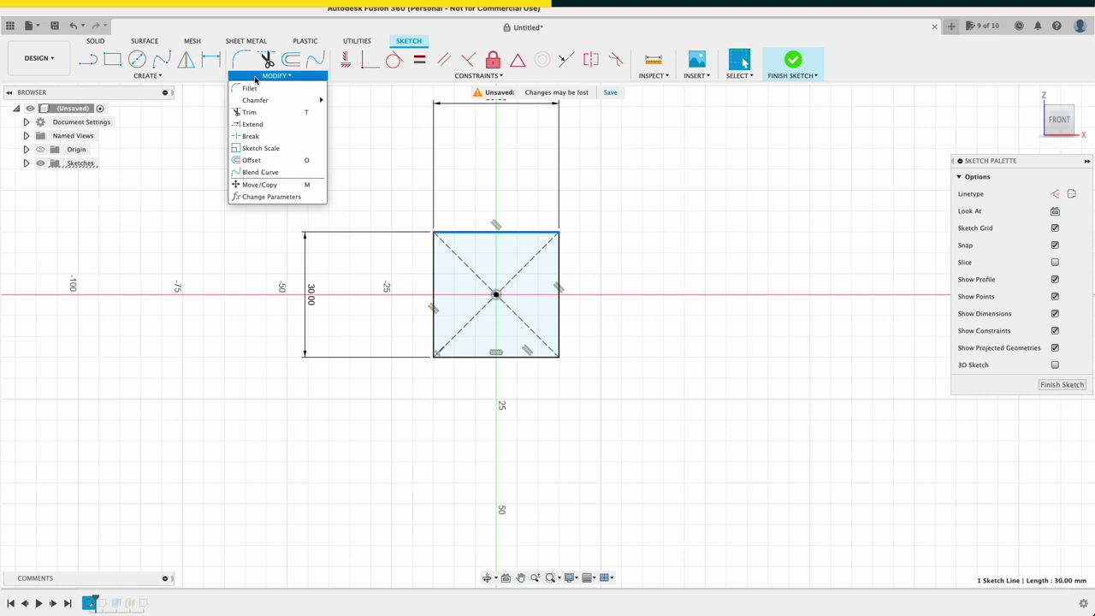
pyautogui.click(265, 161)
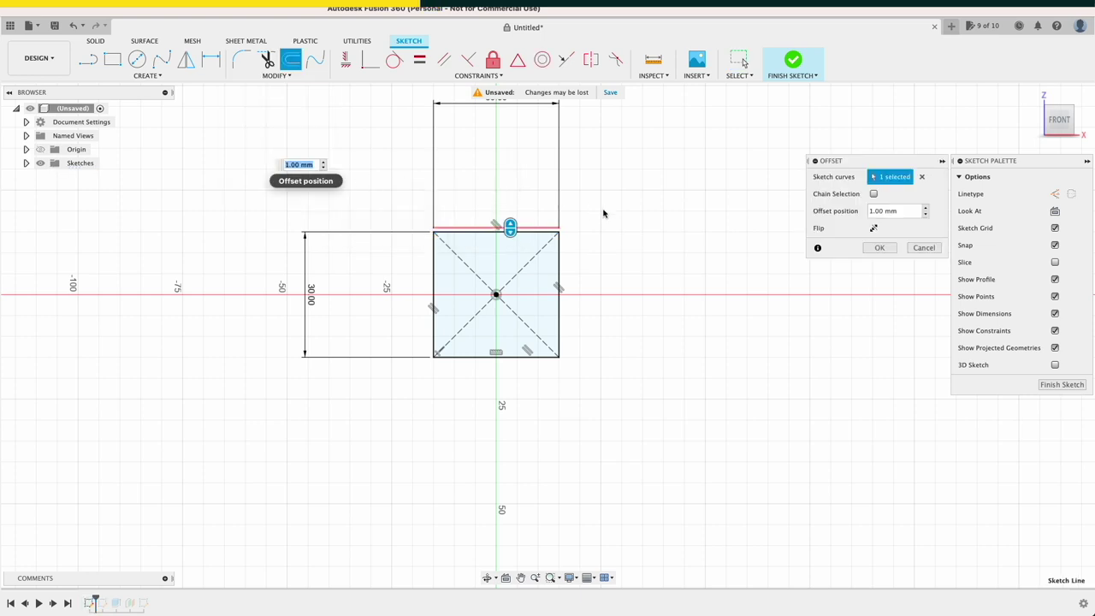
pyautogui.click(557, 257)
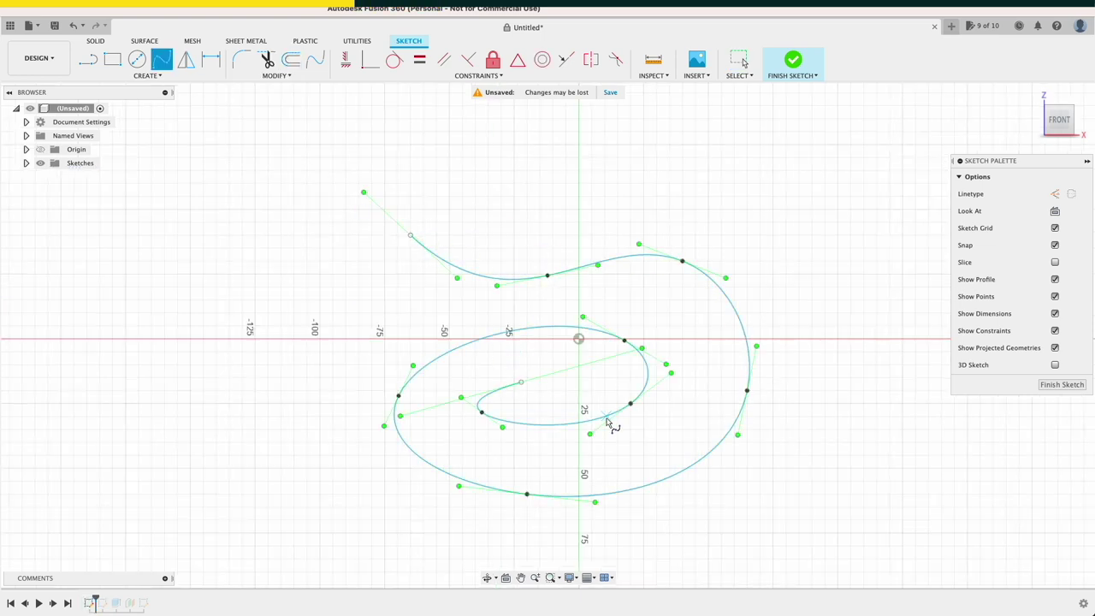
# - Offset the spiral spline by 5 mm and close both open ends with lines to form a band profile
pyautogui.press('o')
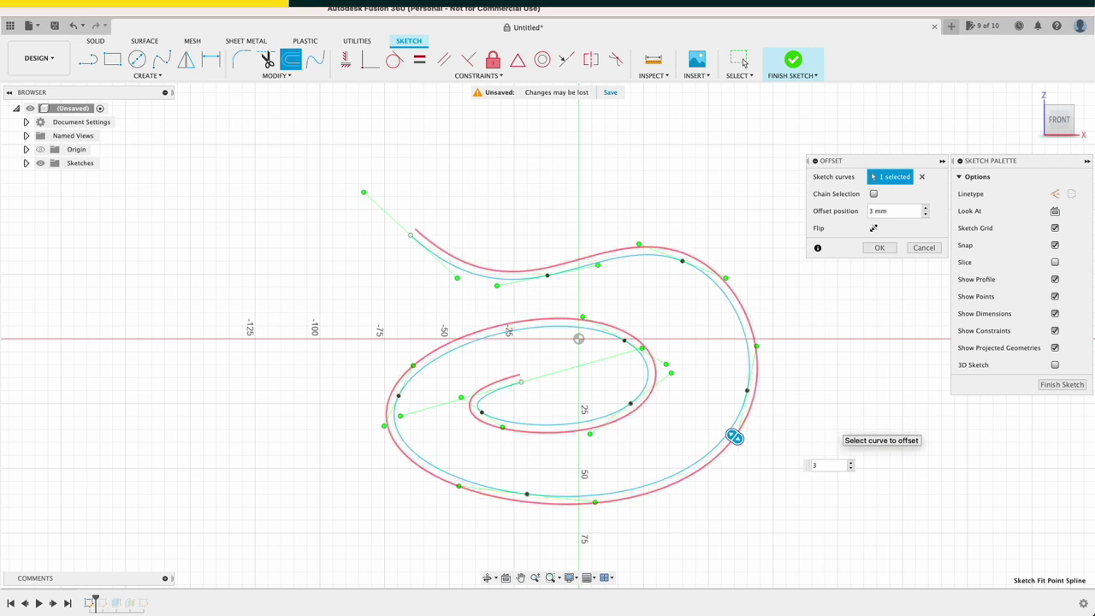
pyautogui.write('5')
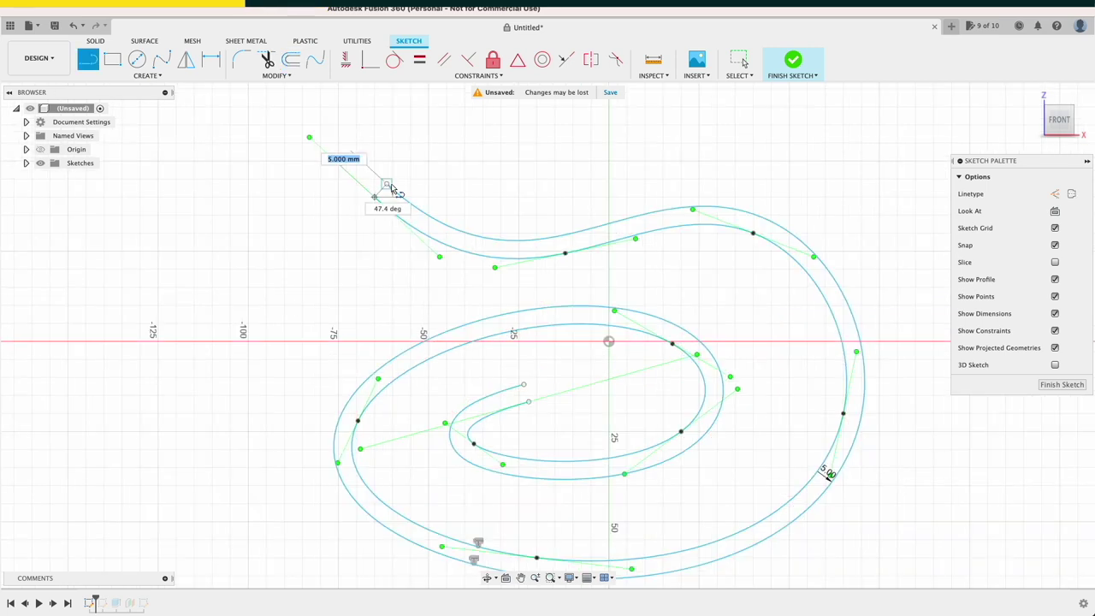
pyautogui.click(531, 404)
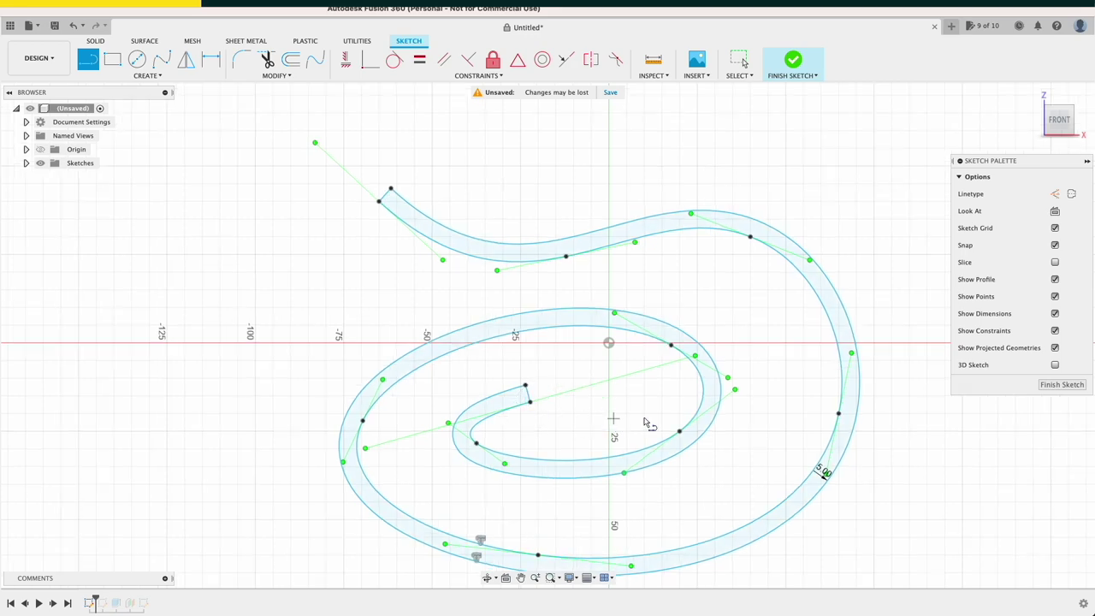
pyautogui.press('Escape')
pyautogui.click(709, 386)
pyautogui.moveTo(709, 386)
pyautogui.keyDown('shift'); pyautogui.mouseDown(button='middle')
pyautogui.moveTo(758, 360)
pyautogui.moveTo(716, 376)
pyautogui.moveTo(797, 360)
pyautogui.moveTo(814, 379)
pyautogui.moveTo(777, 316)
pyautogui.moveTo(884, 375)
pyautogui.mouseUp(button='middle'); pyautogui.keyUp('shift')
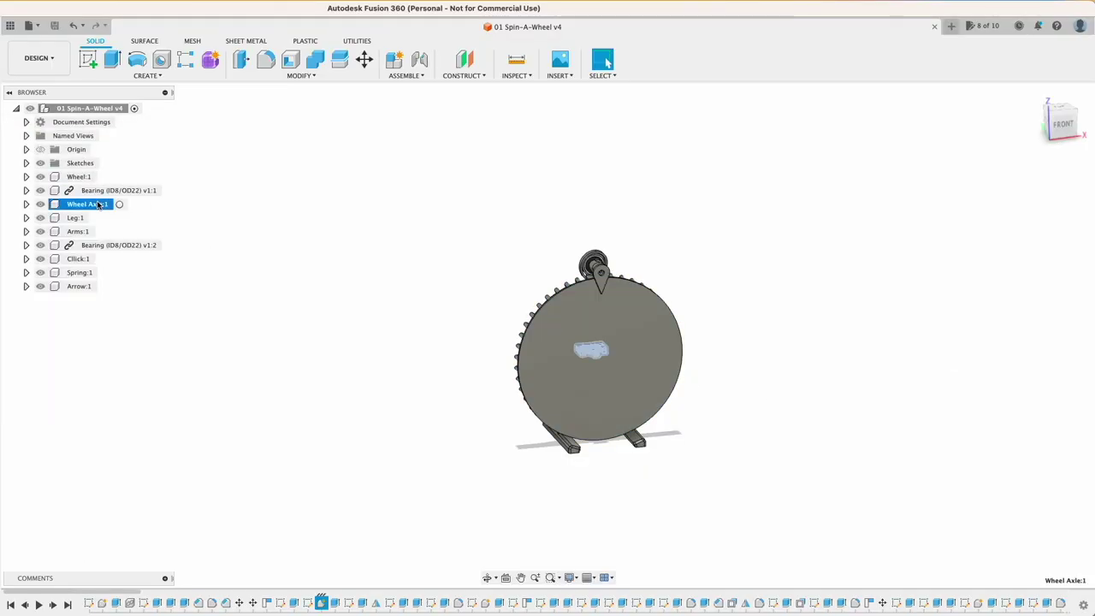
# - Correct the clicker component's name to Click, export the components as binary STL meshes, and save the design
pyautogui.click(413, 363)
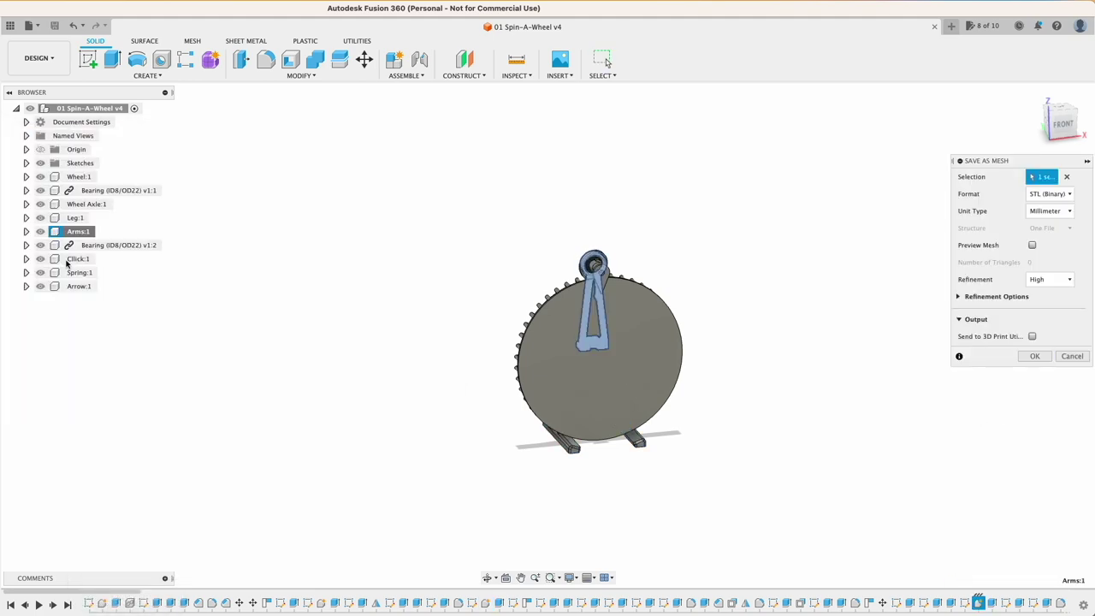
pyautogui.doubleClick(77, 259)
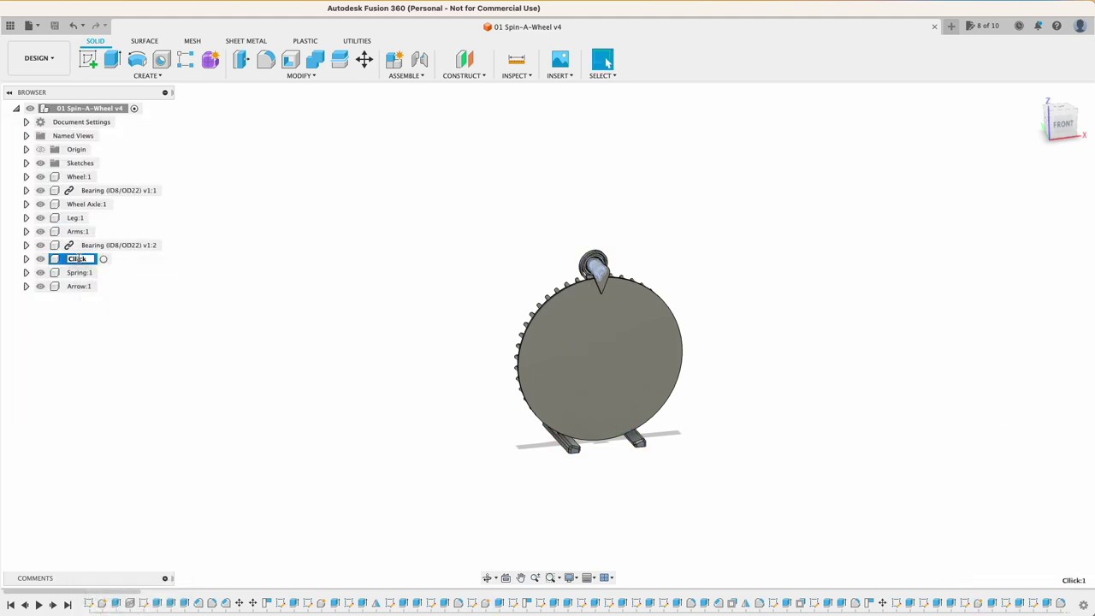
pyautogui.rightClick(77, 259)
pyautogui.click(114, 443)
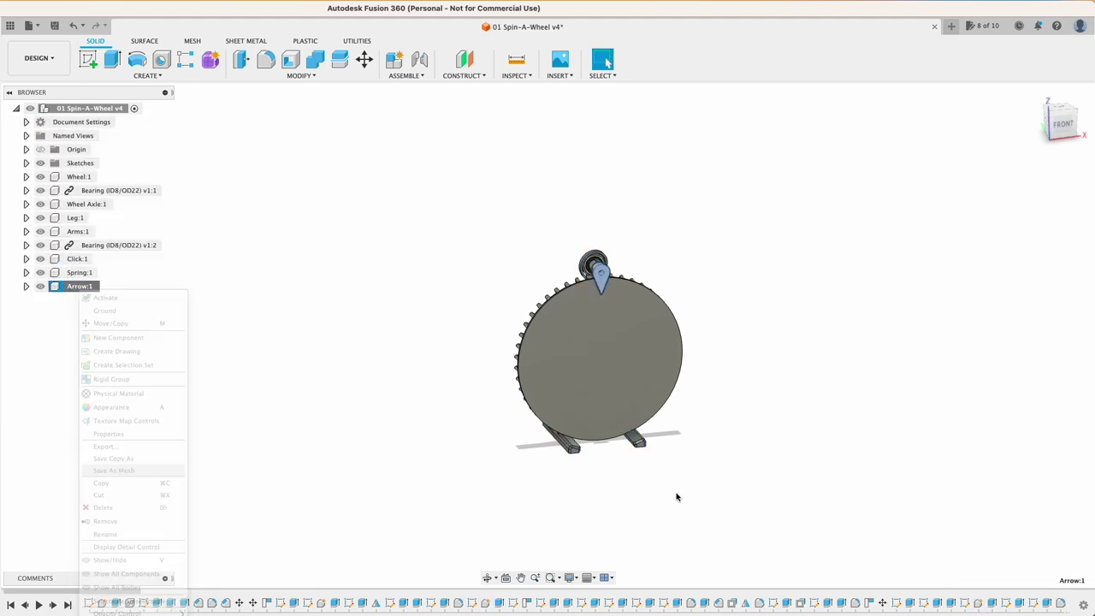
pyautogui.press('super+s')
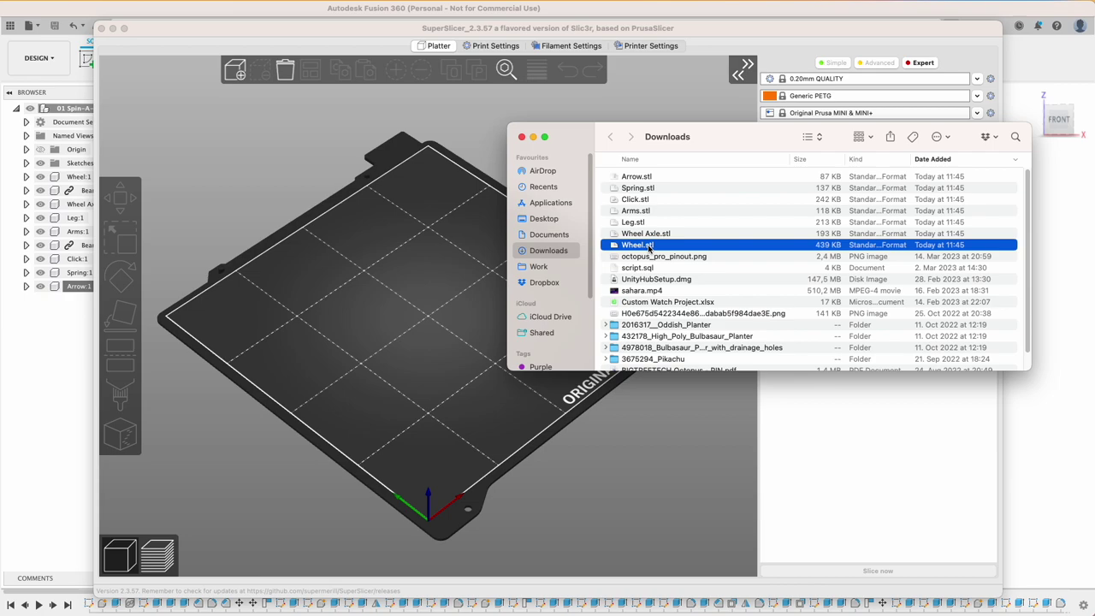
# - Switch to SuperSlicer, load Wheel.stl onto the build plate, and slice it with 55% infill
pyautogui.moveTo(379, 312); pyautogui.dragTo(382, 313)
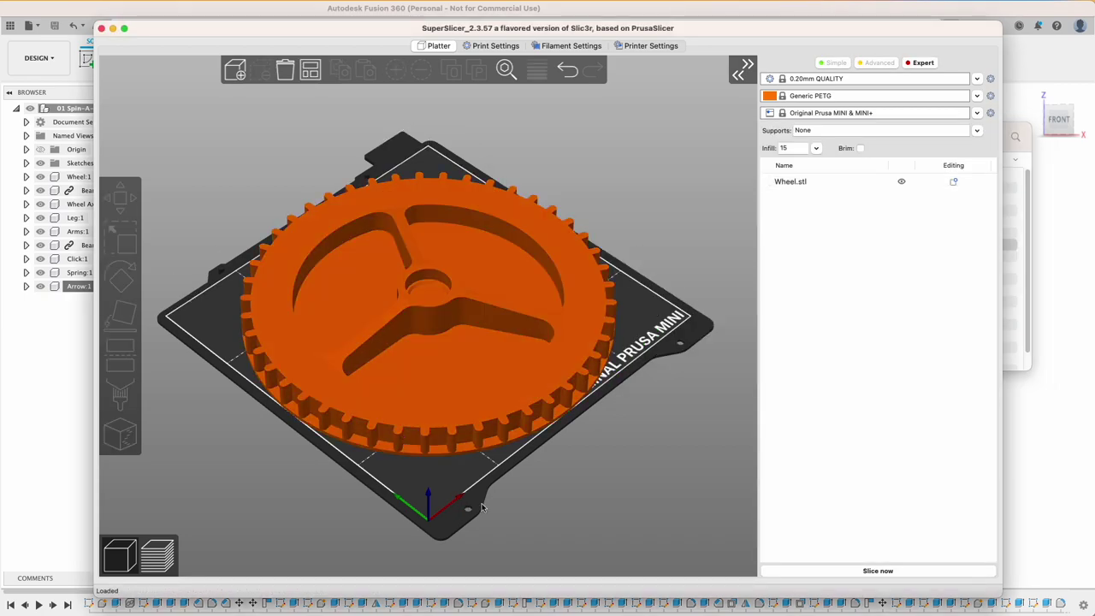
pyautogui.moveTo(544, 508); pyautogui.dragTo(508, 504)
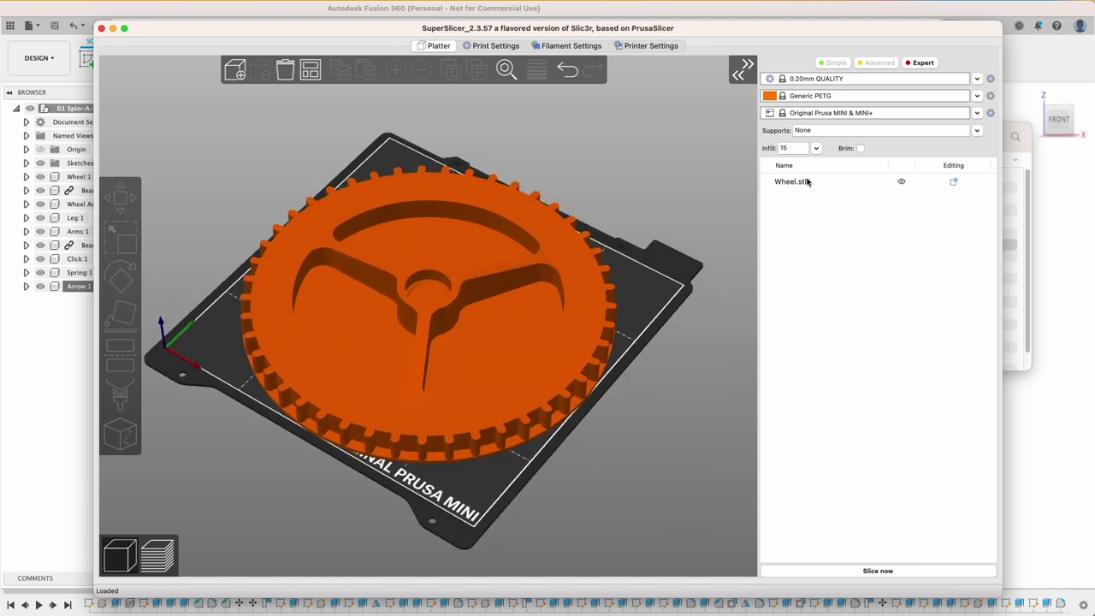
pyautogui.click(817, 148)
pyautogui.click(798, 235)
pyautogui.click(879, 571)
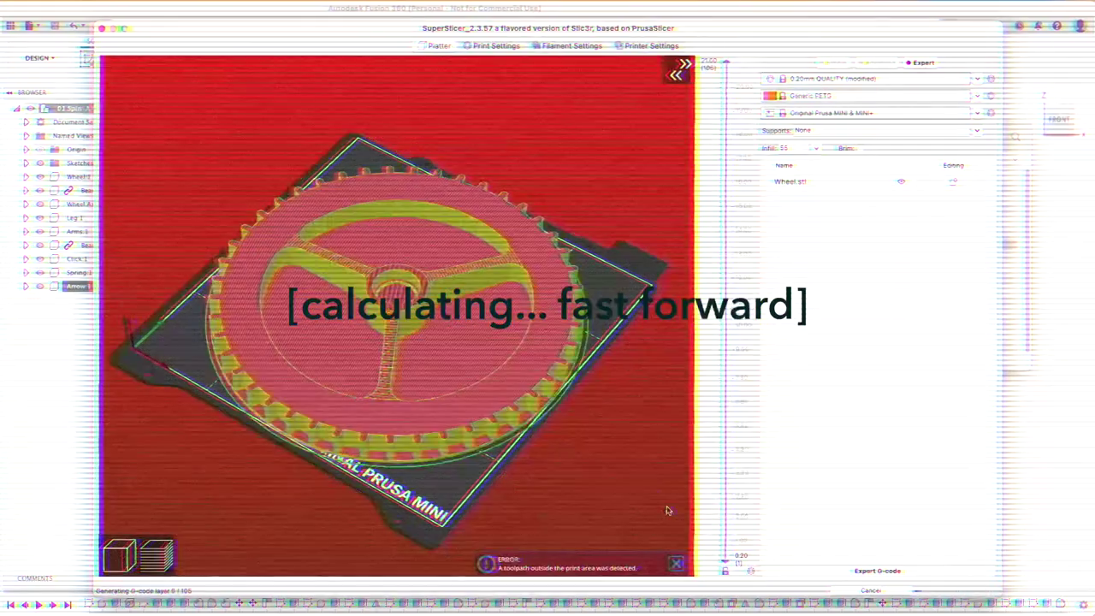
pyautogui.moveTo(664, 508); pyautogui.dragTo(643, 451)
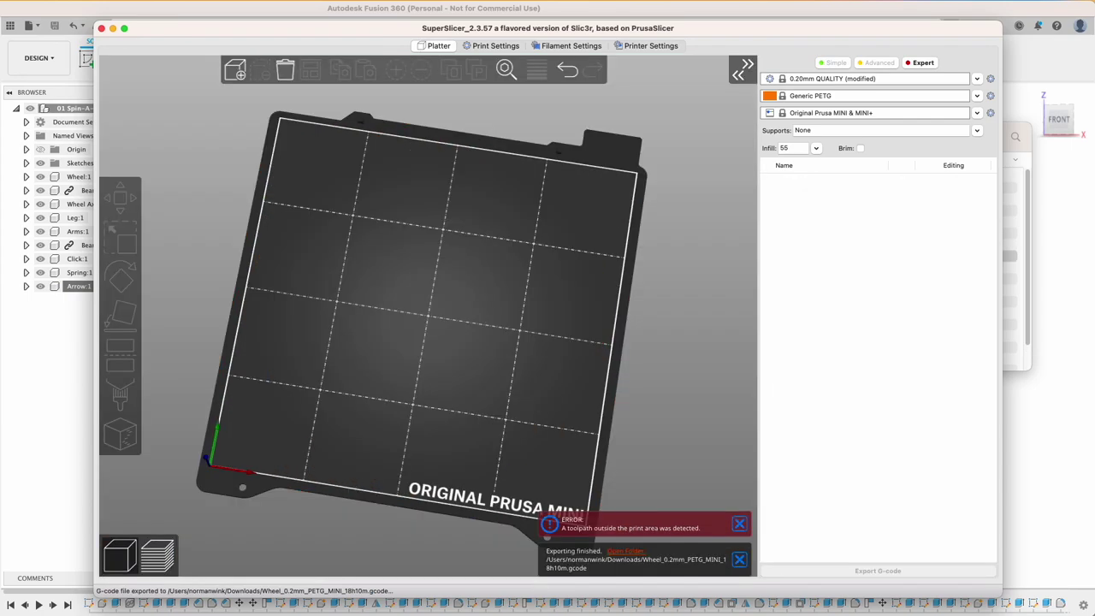
# - Load Wheel Axle.stl, Click.stl and Spring.stl onto the empty build plate and arrange them without overlaps
pyautogui.press('super+Tab')
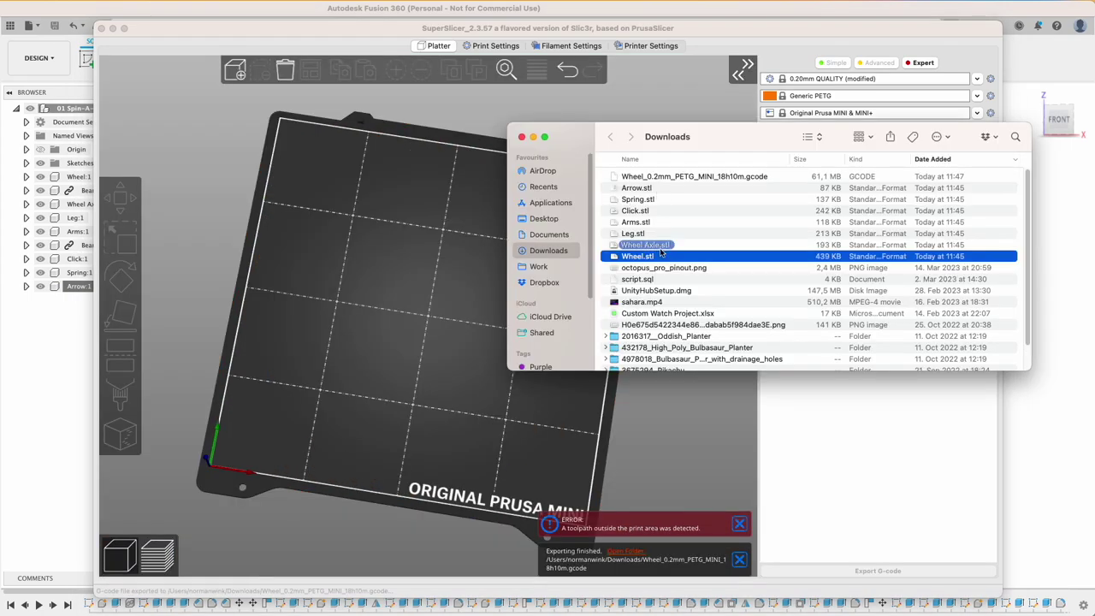
pyautogui.click(663, 245)
pyautogui.moveTo(615, 252); pyautogui.dragTo(360, 304)
pyautogui.click(650, 222)
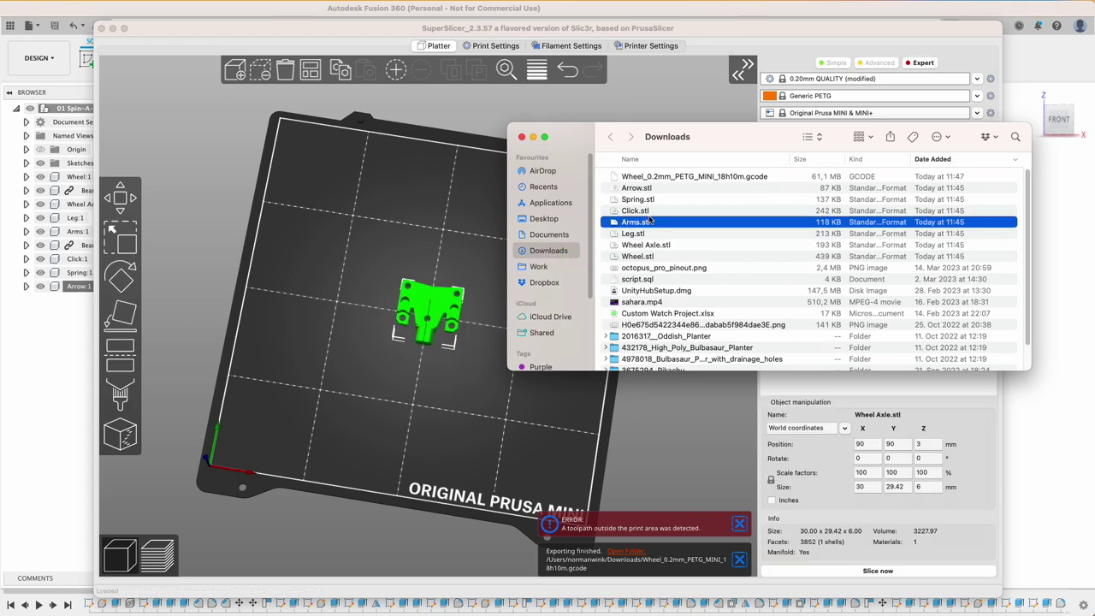
pyautogui.click(634, 212)
pyautogui.moveTo(367, 246); pyautogui.dragTo(363, 248)
pyautogui.moveTo(634, 199); pyautogui.dragTo(316, 245)
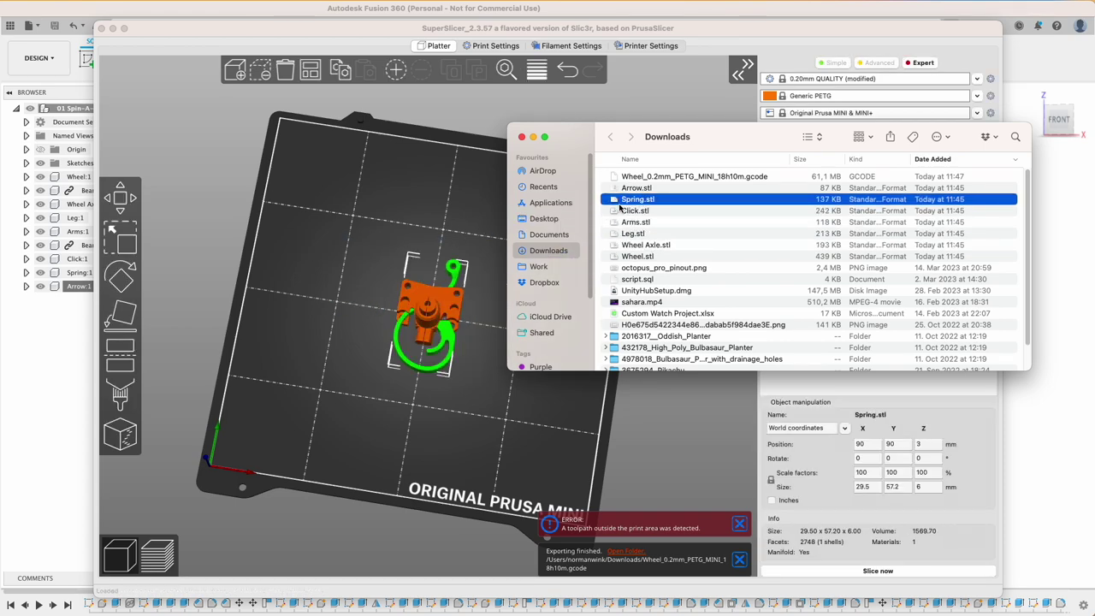
pyautogui.click(449, 239)
pyautogui.moveTo(455, 245); pyautogui.dragTo(462, 358)
pyautogui.press('a')
# - Add an infill override to Click.stl only and set its fill density to 42%
pyautogui.click(432, 298)
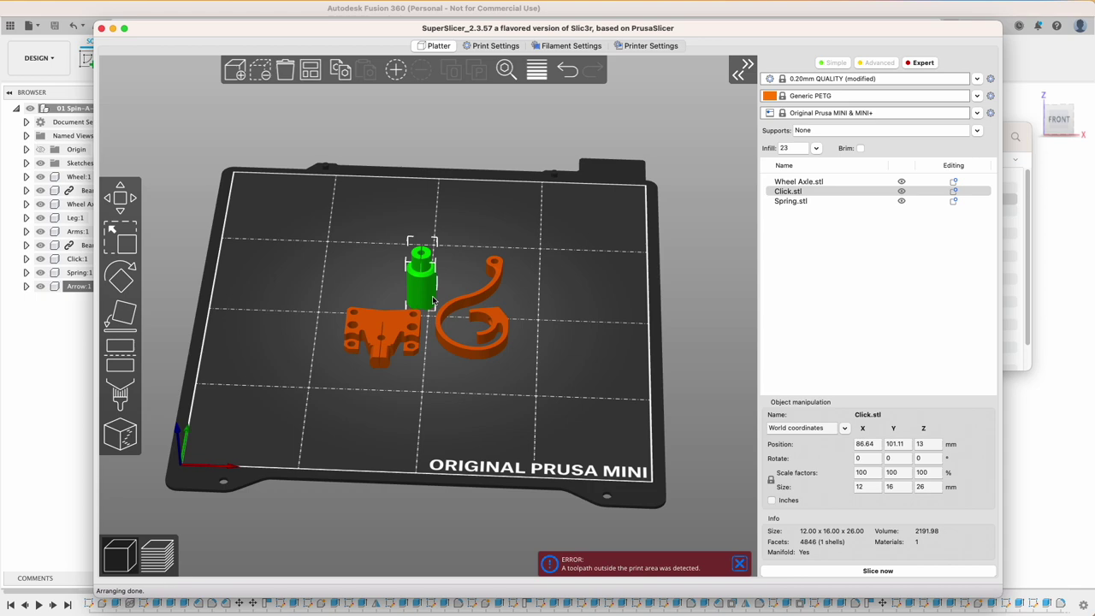
pyautogui.rightClick(815, 193)
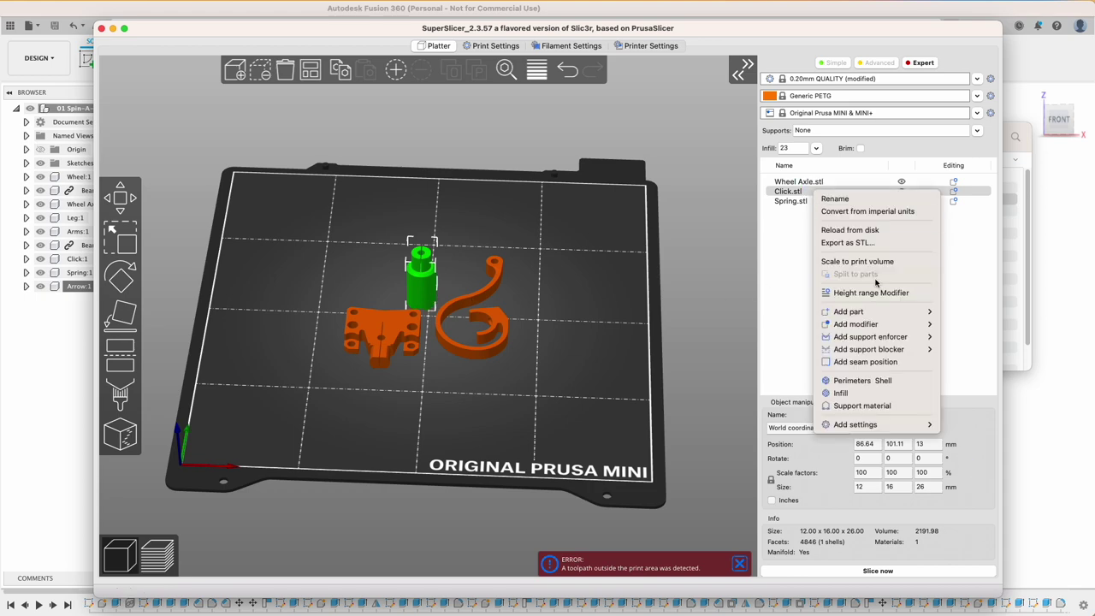
pyautogui.click(885, 394)
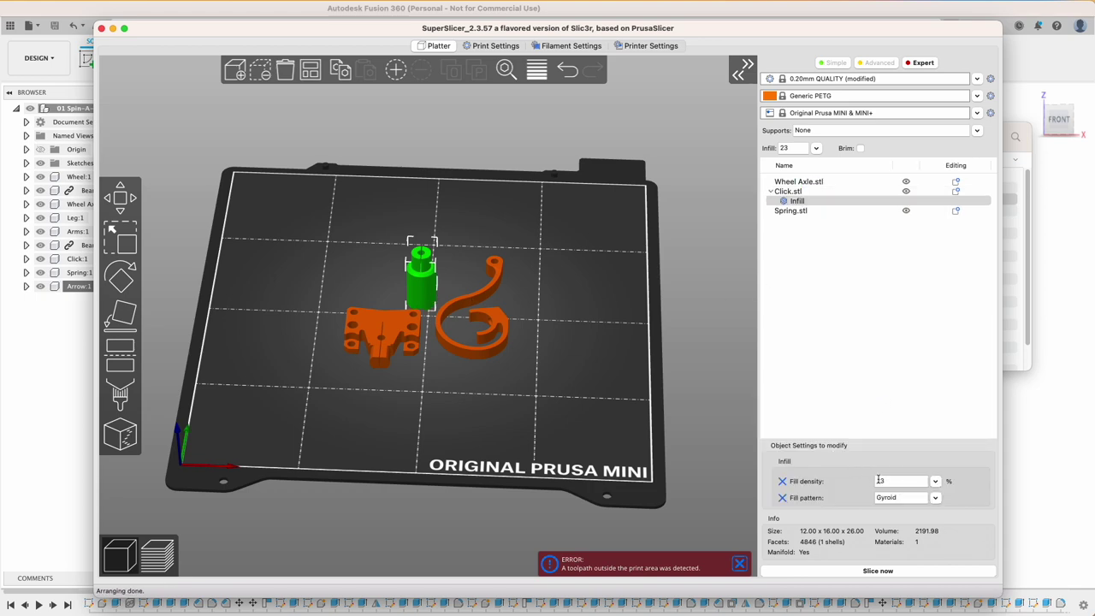
pyautogui.click(935, 481)
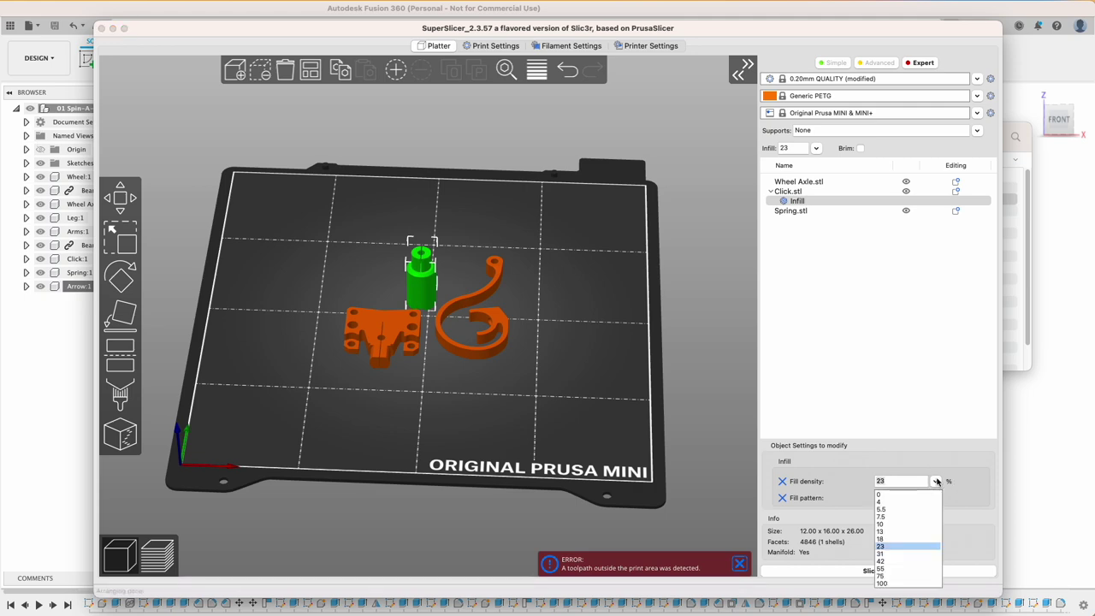
pyautogui.click(891, 562)
pyautogui.click(645, 438)
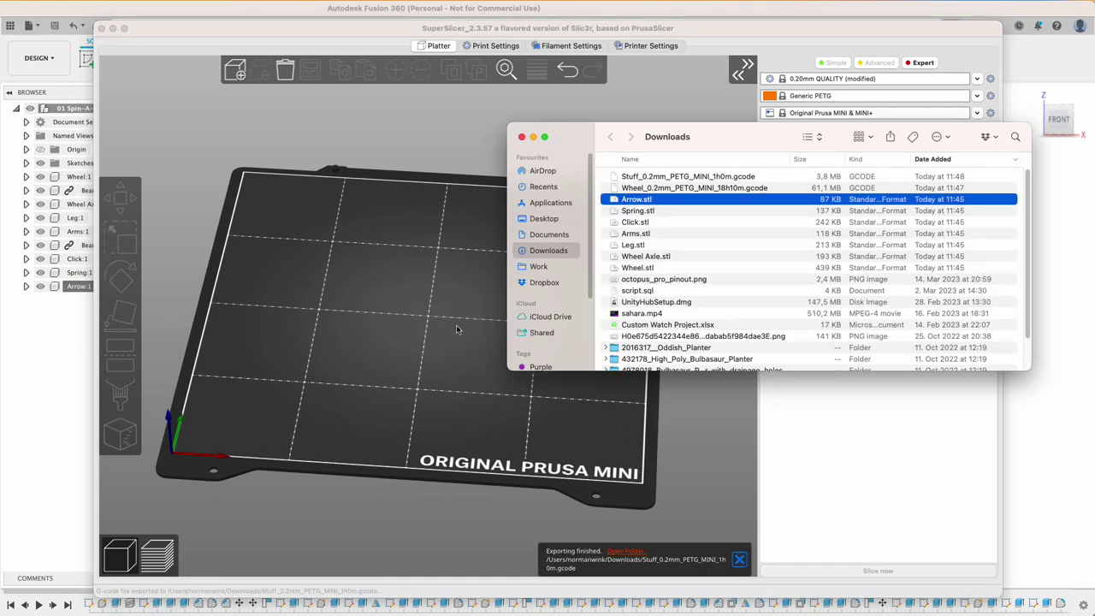
# - Load Arrow.stl onto the empty build plate, check its orientation, and slice it
pyautogui.moveTo(491, 435); pyautogui.dragTo(428, 391)
pyautogui.click(427, 428)
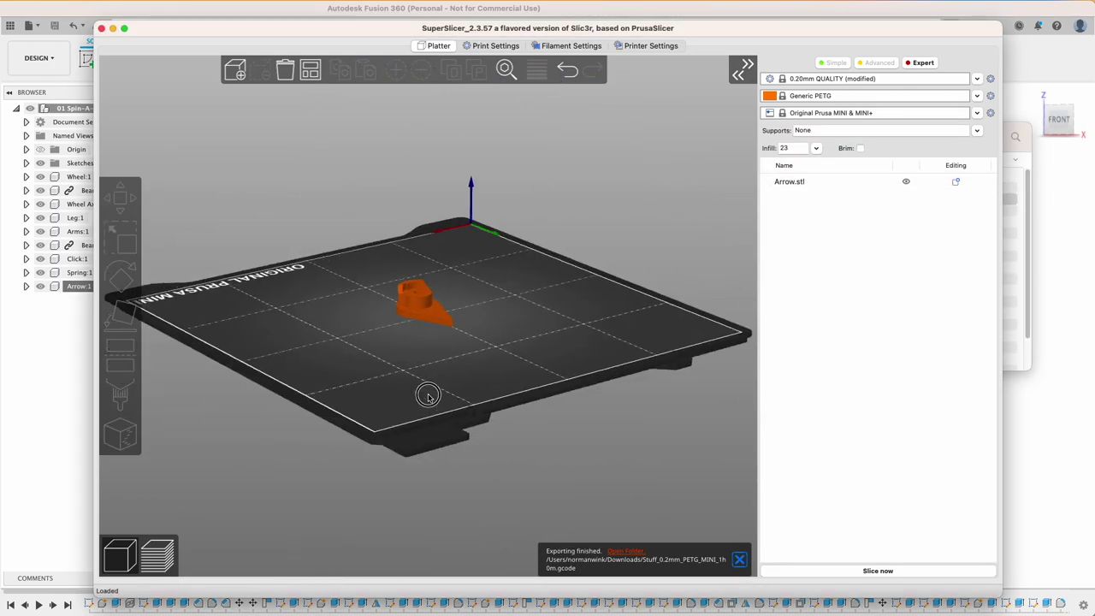
pyautogui.scroll(5, 427, 391)
pyautogui.click(863, 570)
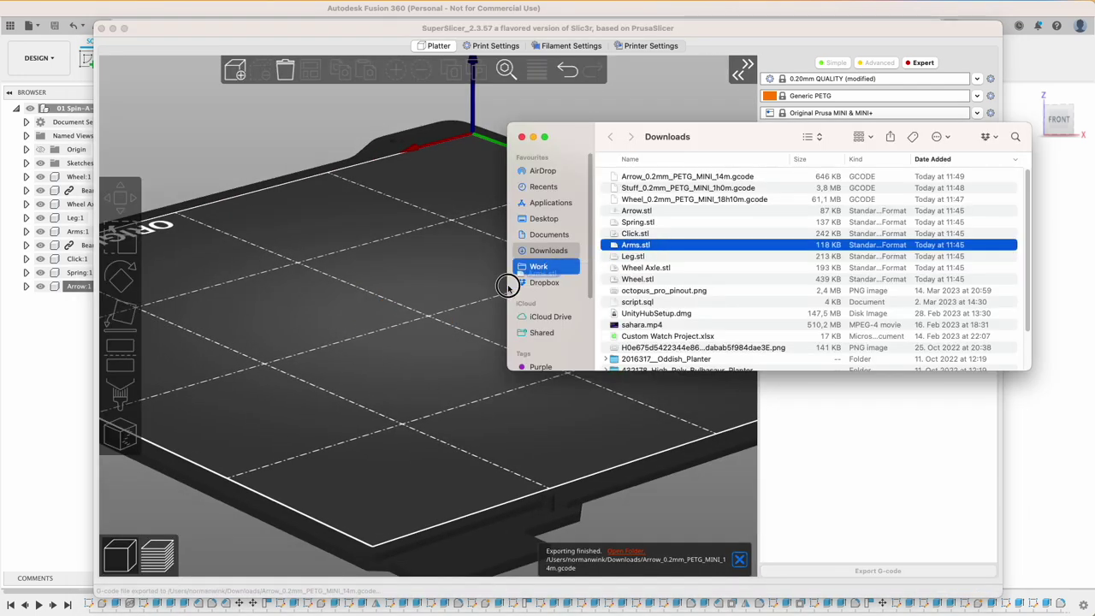
# - Load Arms.stl and Leg.stl together onto the empty build plate and slice them
pyautogui.moveTo(508, 283); pyautogui.dragTo(270, 454)
pyautogui.click(633, 256)
pyautogui.click(369, 420)
pyautogui.scroll(8, 377, 449)
pyautogui.scroll(-12, 378, 450)
pyautogui.moveTo(438, 444); pyautogui.dragTo(614, 406)
pyautogui.press('super+r')
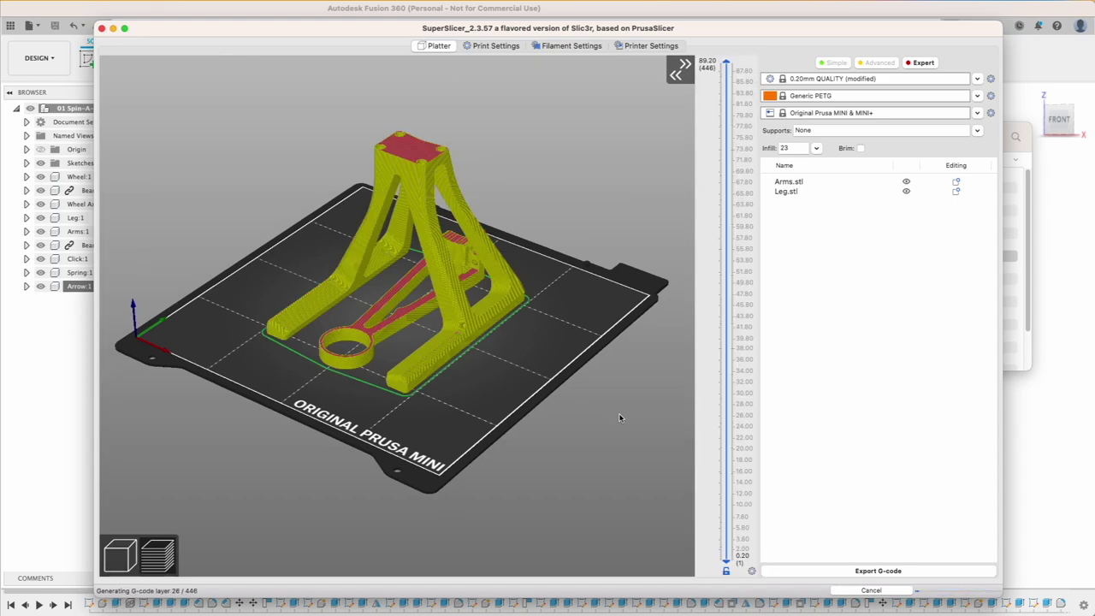
# - Check the layers of the sliced arms and leg, and export them as Arm & Leg_0.2mm_PETG_MINI_4h23m.gcode in Downloads
pyautogui.moveTo(531, 374); pyautogui.dragTo(516, 357)
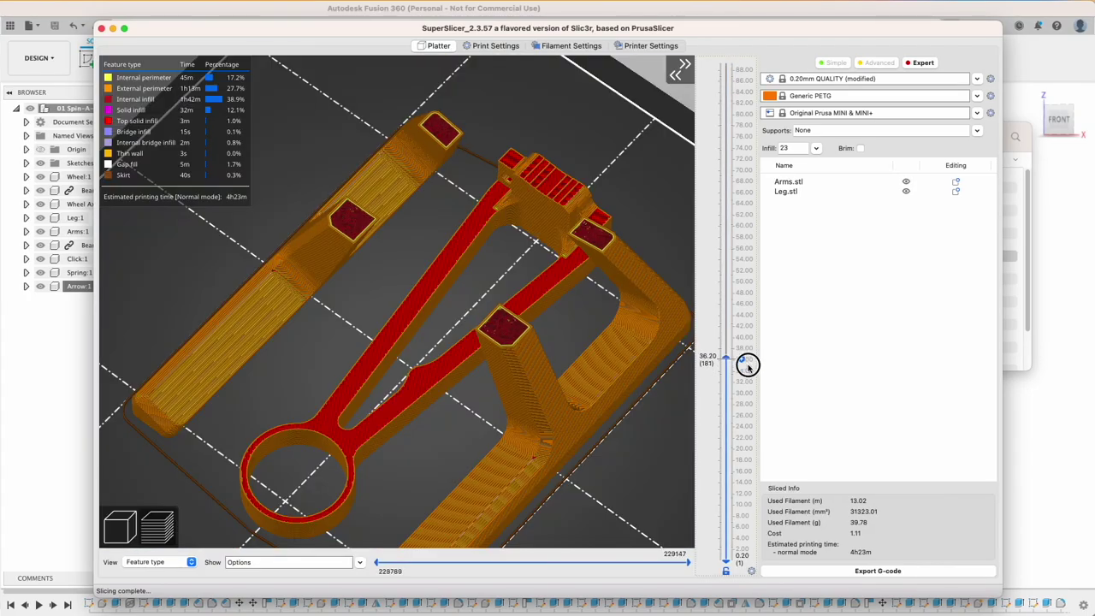
pyautogui.moveTo(748, 365); pyautogui.dragTo(748, 208)
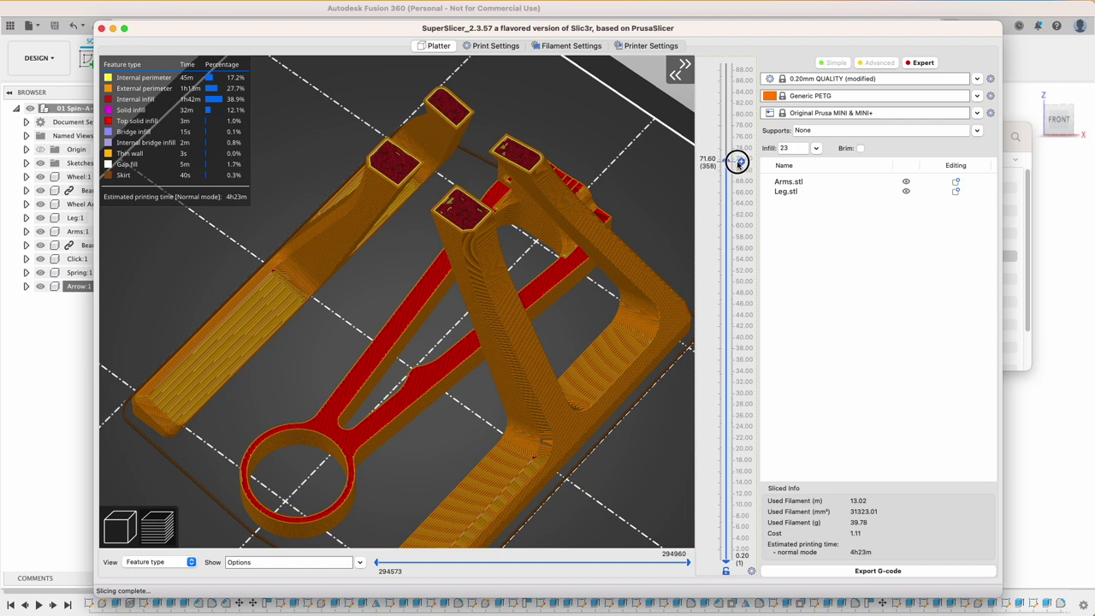
pyautogui.moveTo(737, 161); pyautogui.dragTo(723, 20)
pyautogui.click(873, 571)
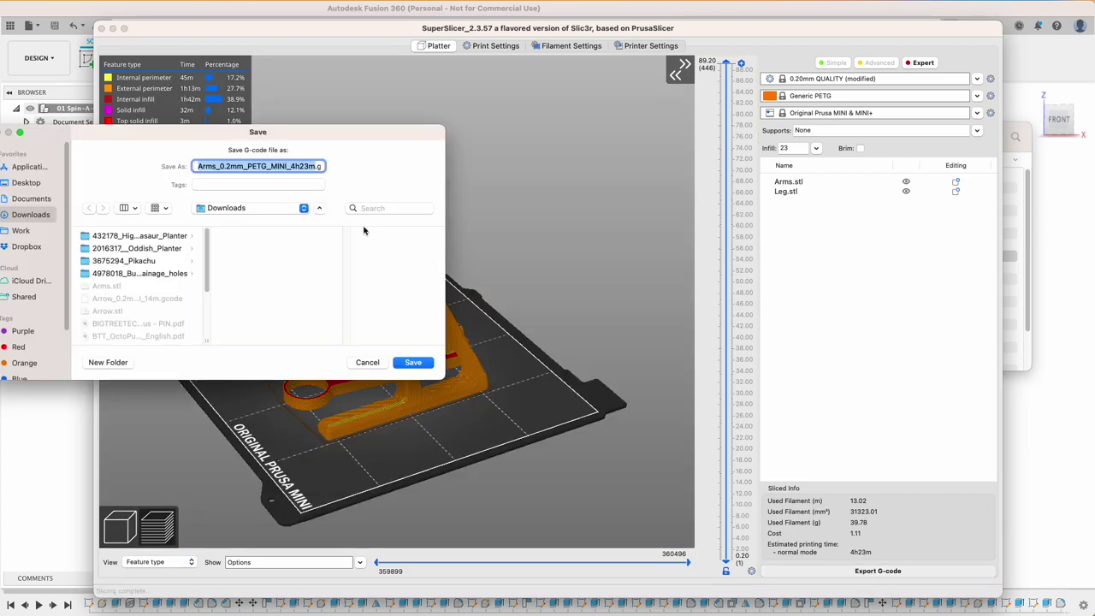
pyautogui.click(414, 361)
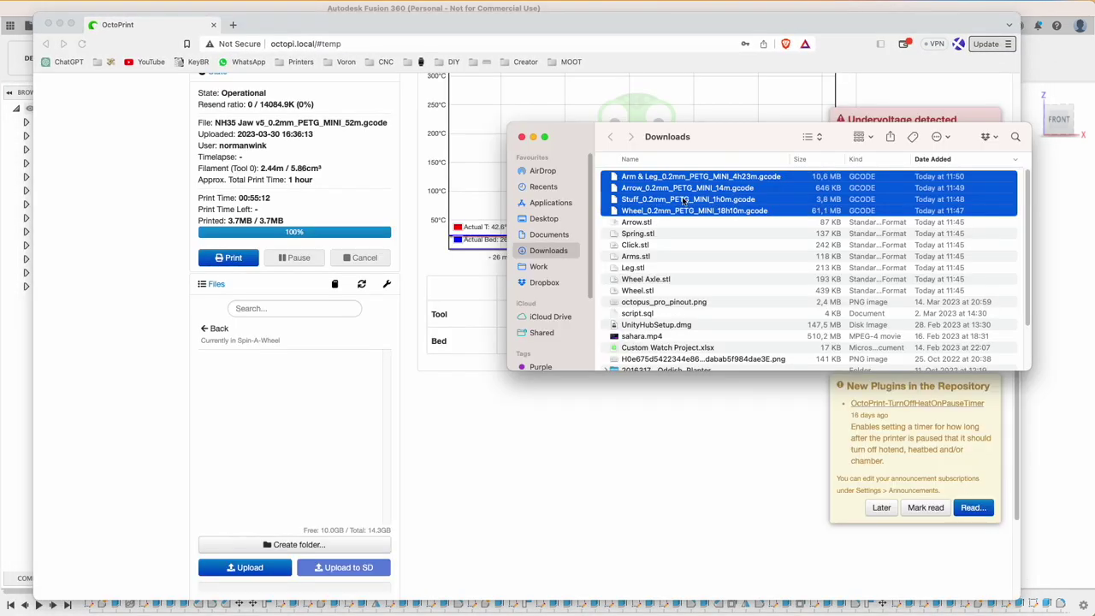
# - Upload the four G-code files from Downloads to the Spin-A-Wheel folder in OctoPrint
pyautogui.moveTo(659, 196); pyautogui.dragTo(257, 427)
pyautogui.scroll(-2, 668, 535)
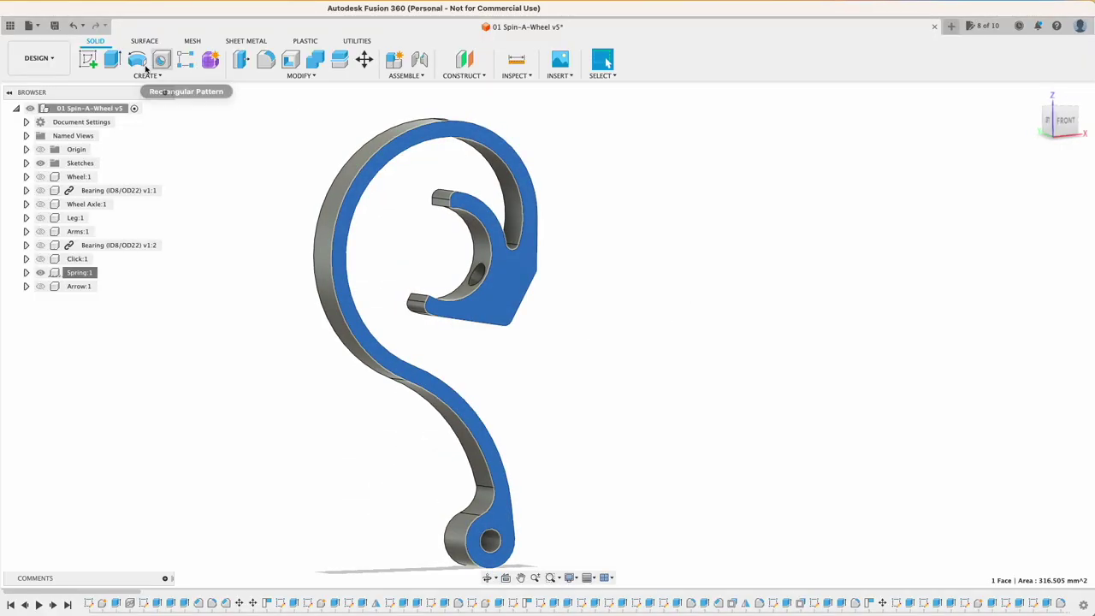
# - In Fusion 360, start a sketch on the spring's front face and draw dividing lines across its curved band
pyautogui.click(88, 59)
pyautogui.scroll(-4, 521, 271)
pyautogui.moveTo(587, 112); pyautogui.dragTo(516, 320, button='middle')
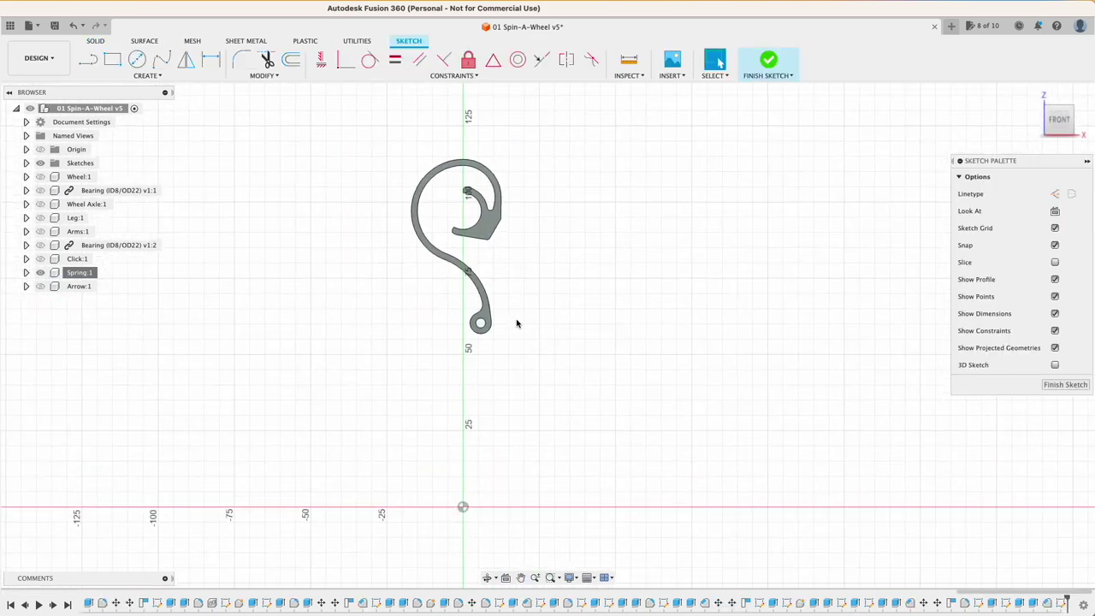
pyautogui.scroll(8, 506, 190)
pyautogui.press('l')
pyautogui.click(453, 341)
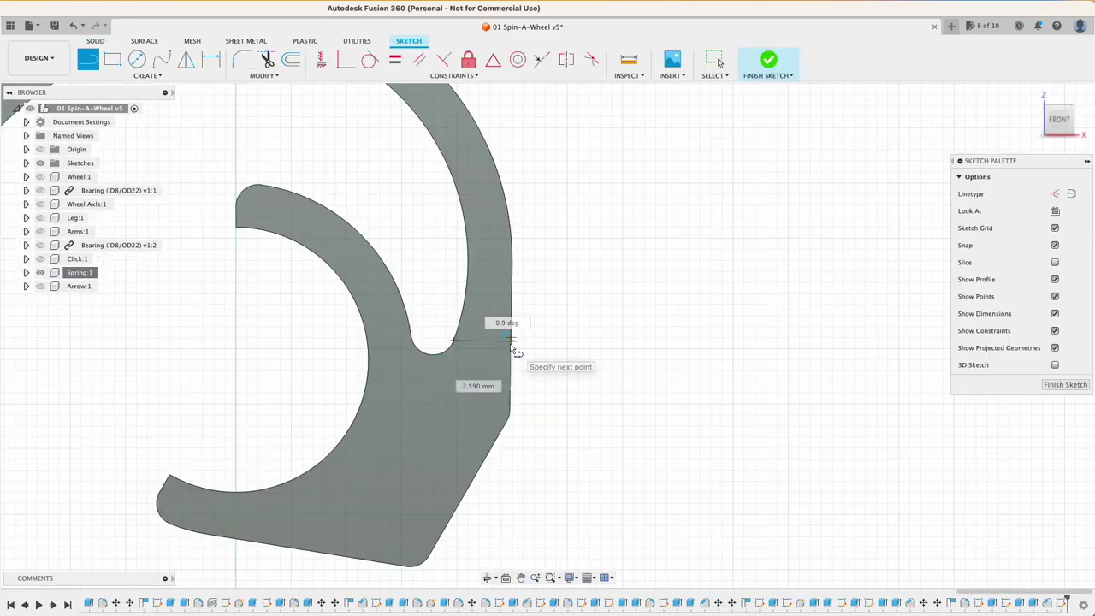
pyautogui.click(512, 341)
pyautogui.scroll(-4, 502, 529)
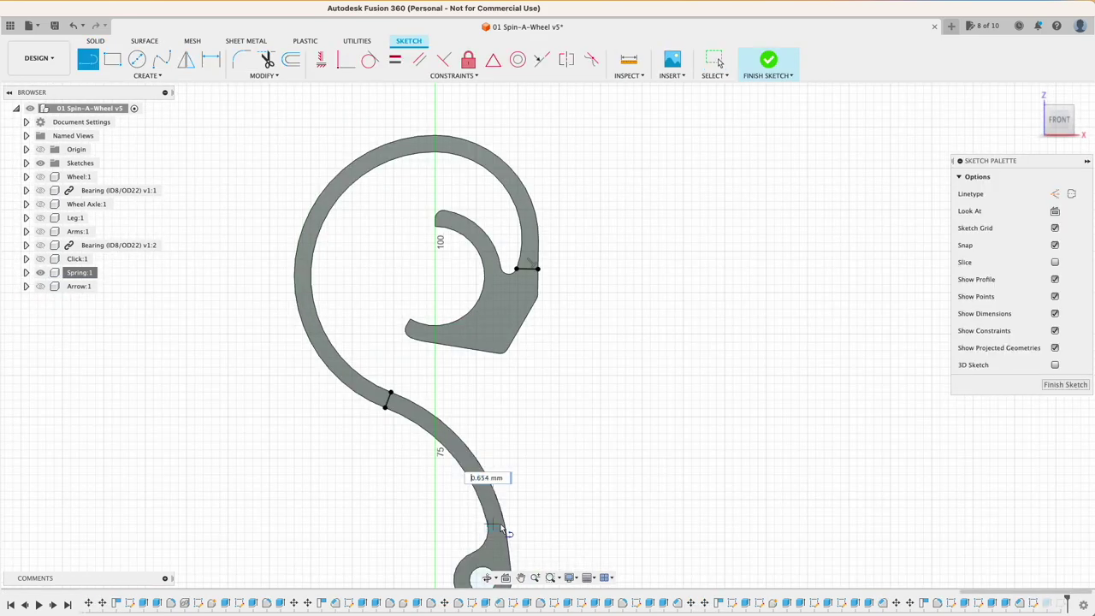
# - Finish the sketch and cut away the spring's curved band between the clip and the eyelet with Extrude
pyautogui.click(1065, 385)
pyautogui.press('e')
pyautogui.click(1032, 340)
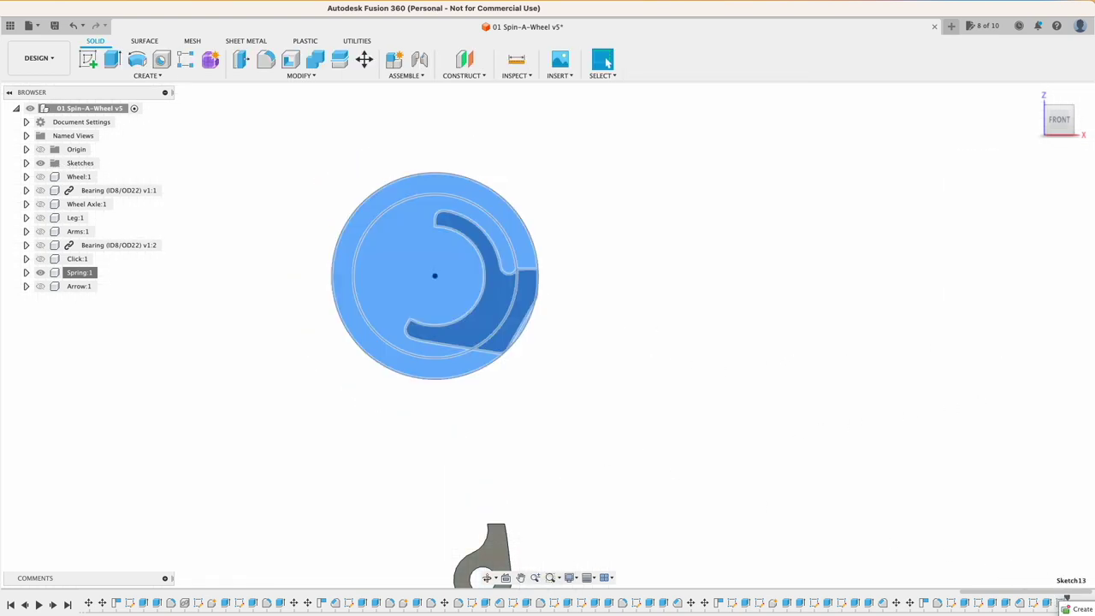
pyautogui.doubleClick(1006, 609)
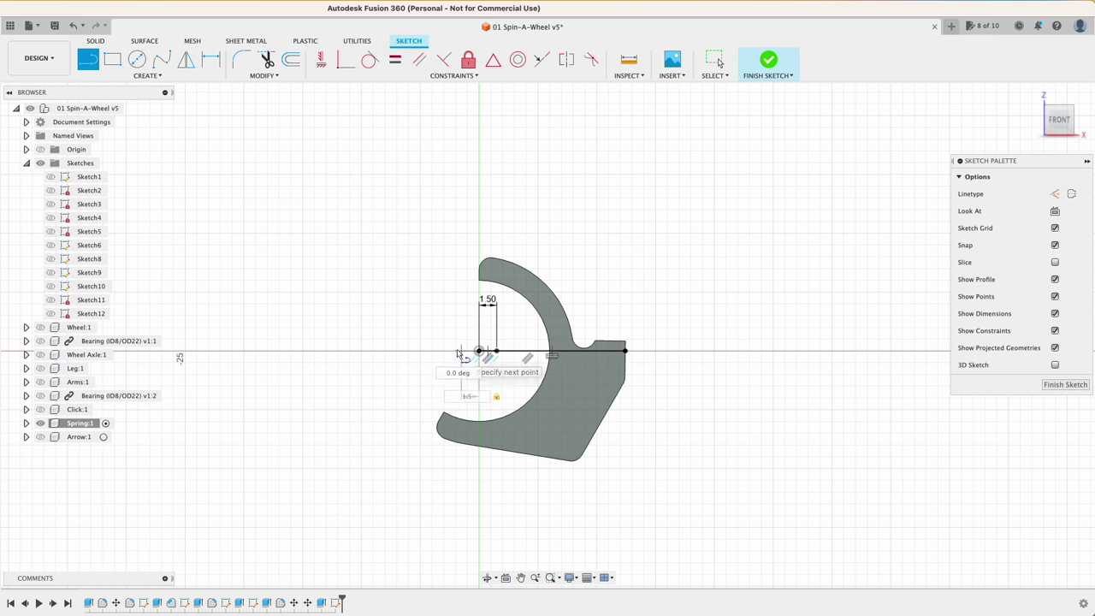
# - Try a circle centred on the point 1.5 mm right of the clip centre, passing through the horizontal line's outer end
pyautogui.click(136, 62)
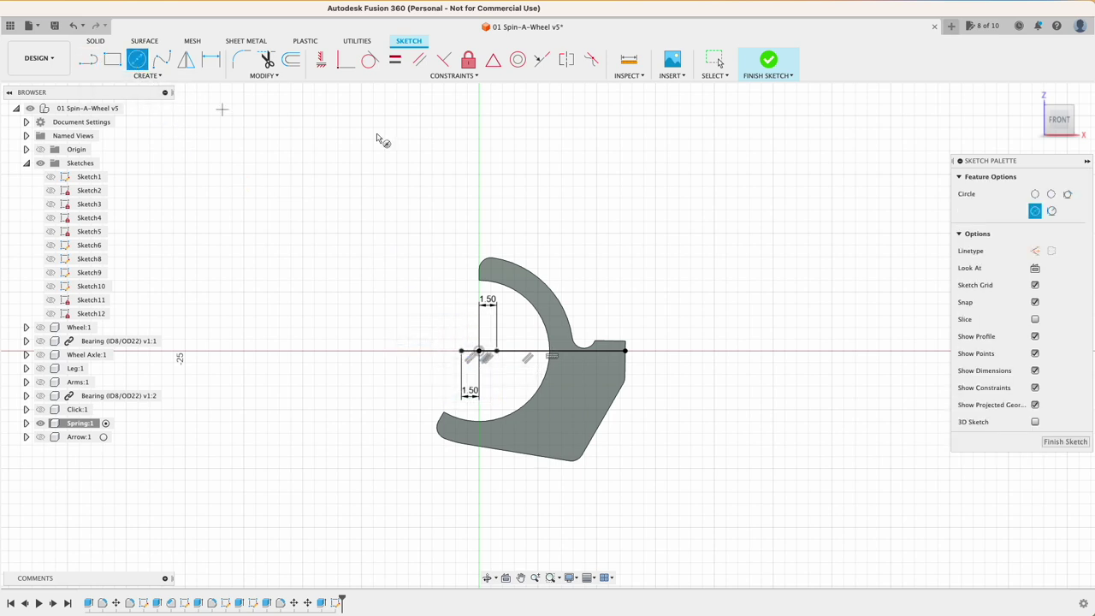
pyautogui.click(628, 357)
pyautogui.press('Escape')
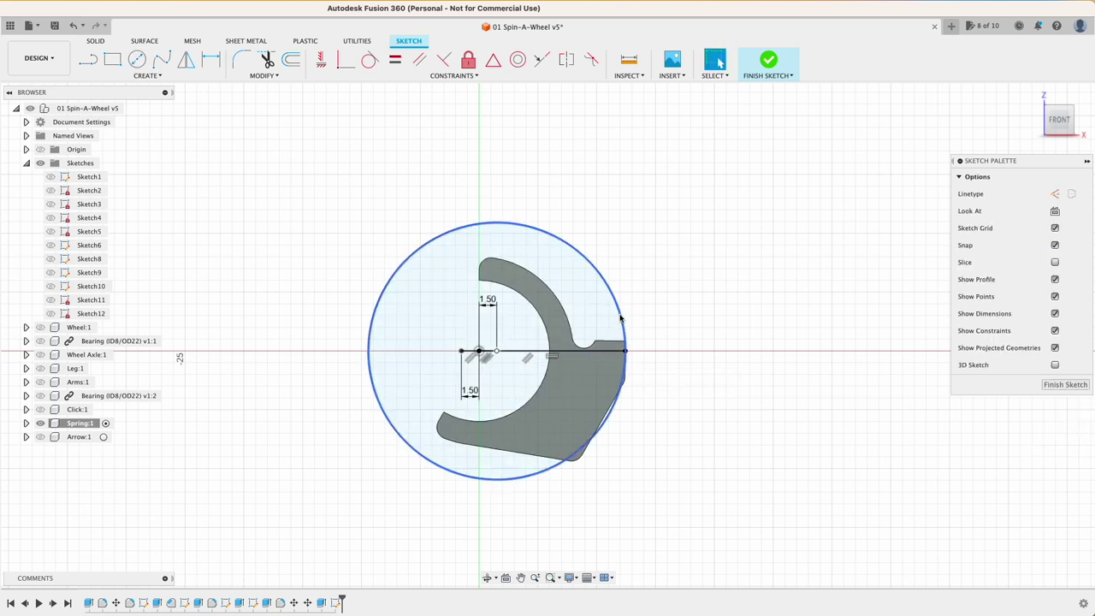
pyautogui.click(620, 318)
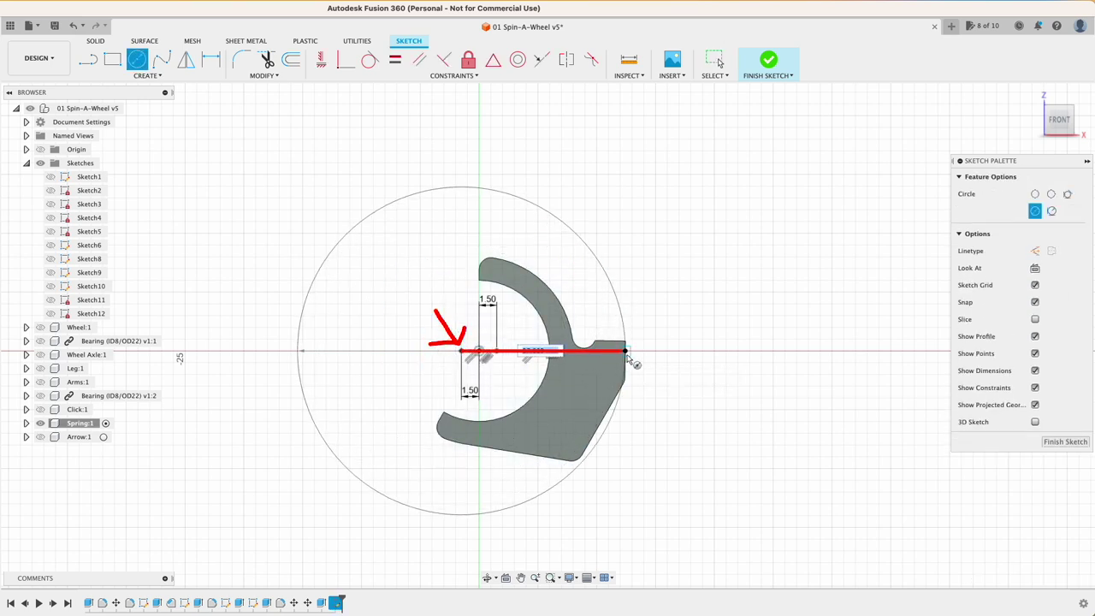
# - Draw progressively larger circles centred alternately on the points 1.5 mm either side of the clip centre, each meeting the previous circle on the horizontal axis
pyautogui.click(321, 350)
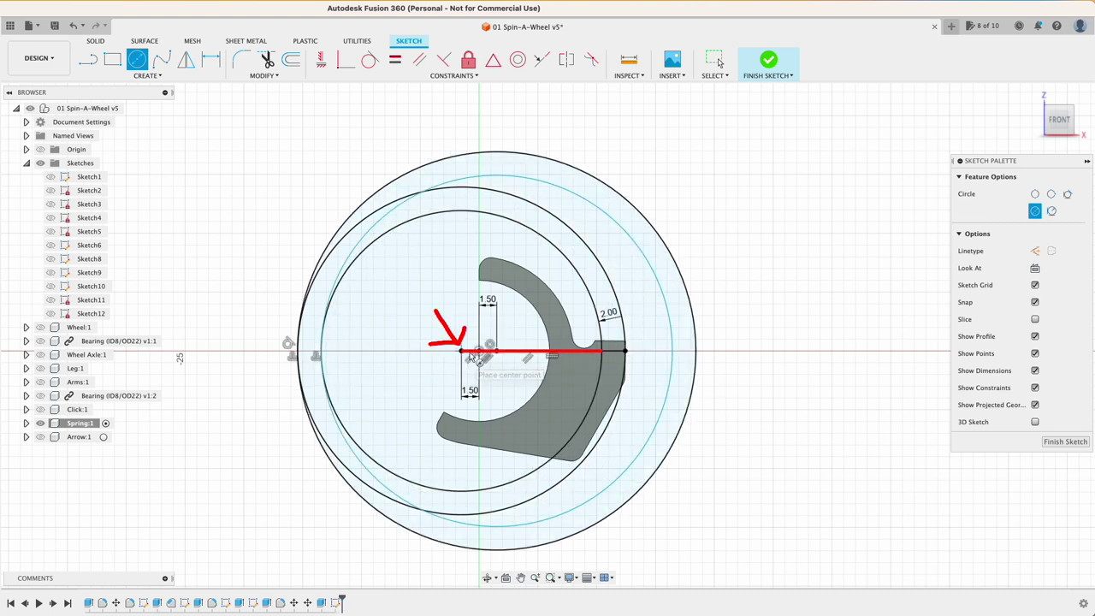
pyautogui.click(462, 351)
pyautogui.click(673, 350)
pyautogui.click(497, 350)
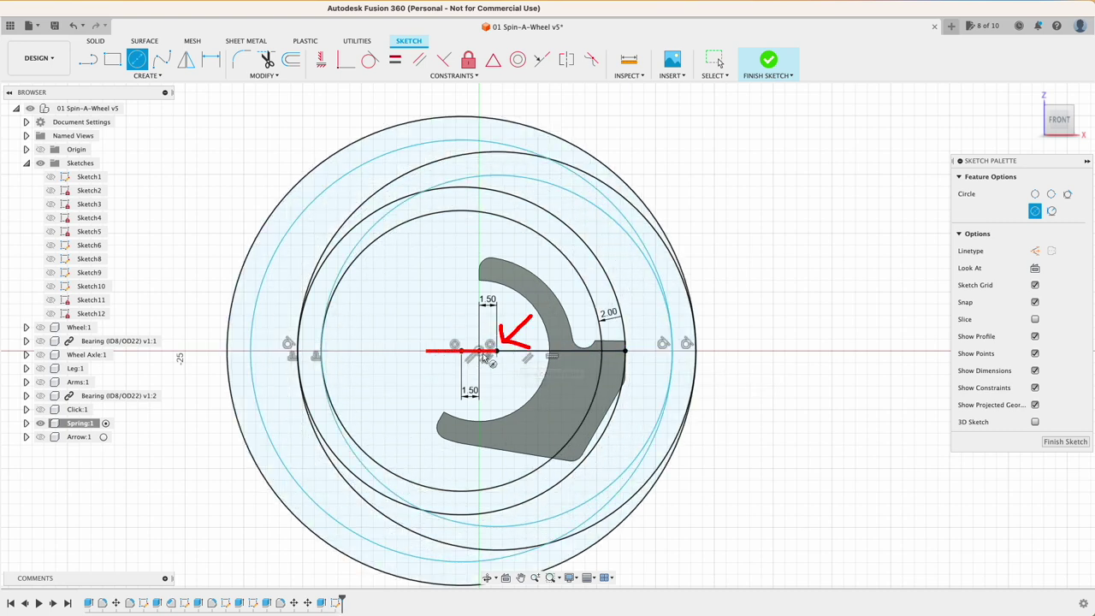
pyautogui.click(250, 351)
pyautogui.click(461, 351)
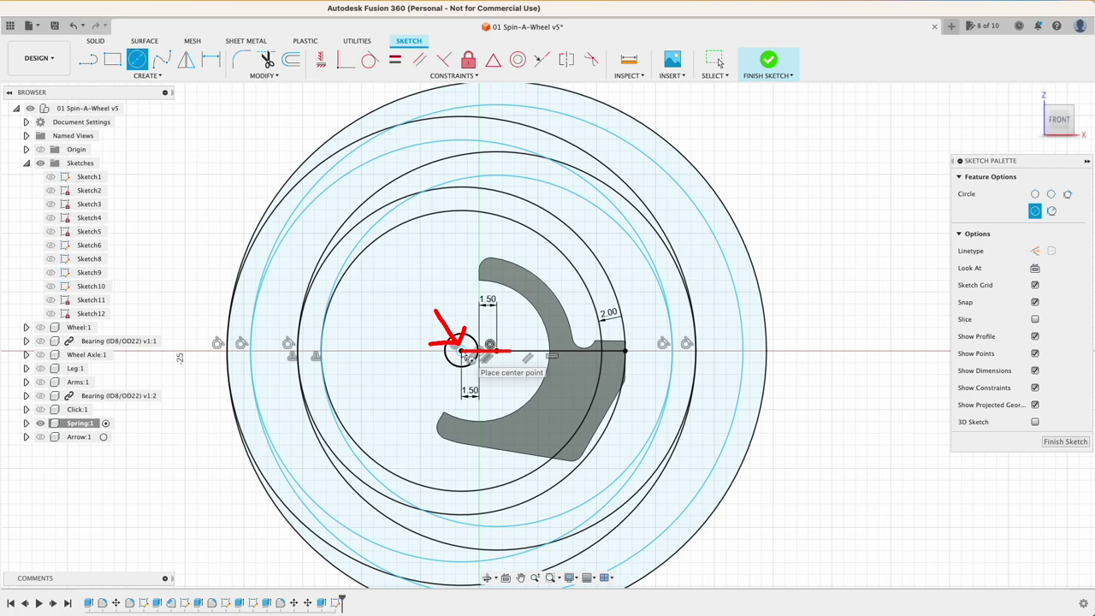
pyautogui.click(744, 350)
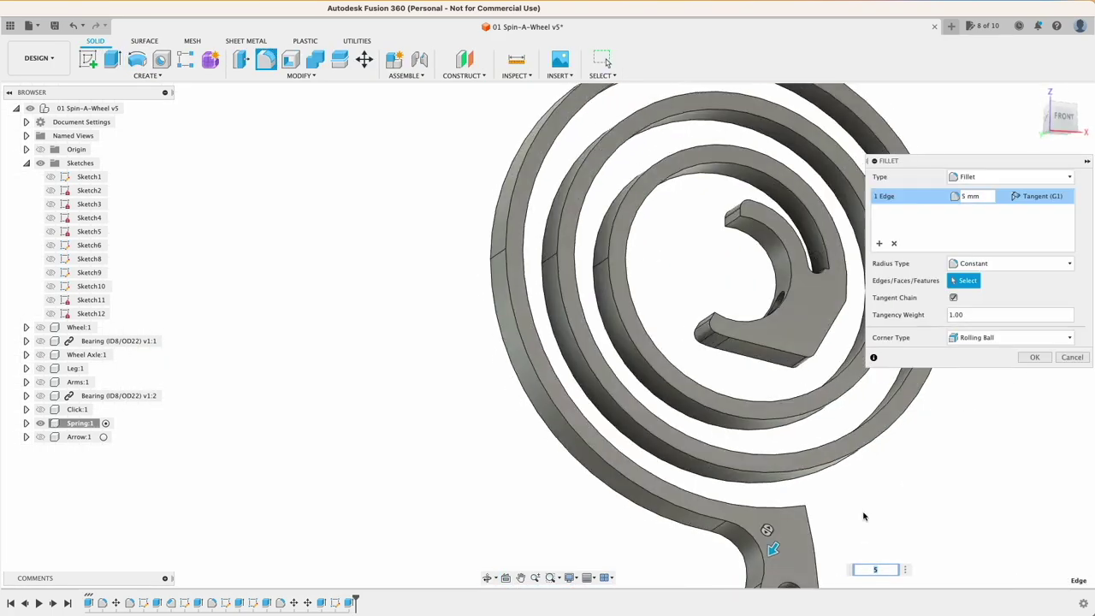
# - Fillet the edge where the spiral's outer end joins the eyelet arm
pyautogui.write('3')
pyautogui.keyDown('shift'); pyautogui.moveTo(900, 522); pyautogui.dragTo(897, 312, button='middle'); pyautogui.keyUp('shift')
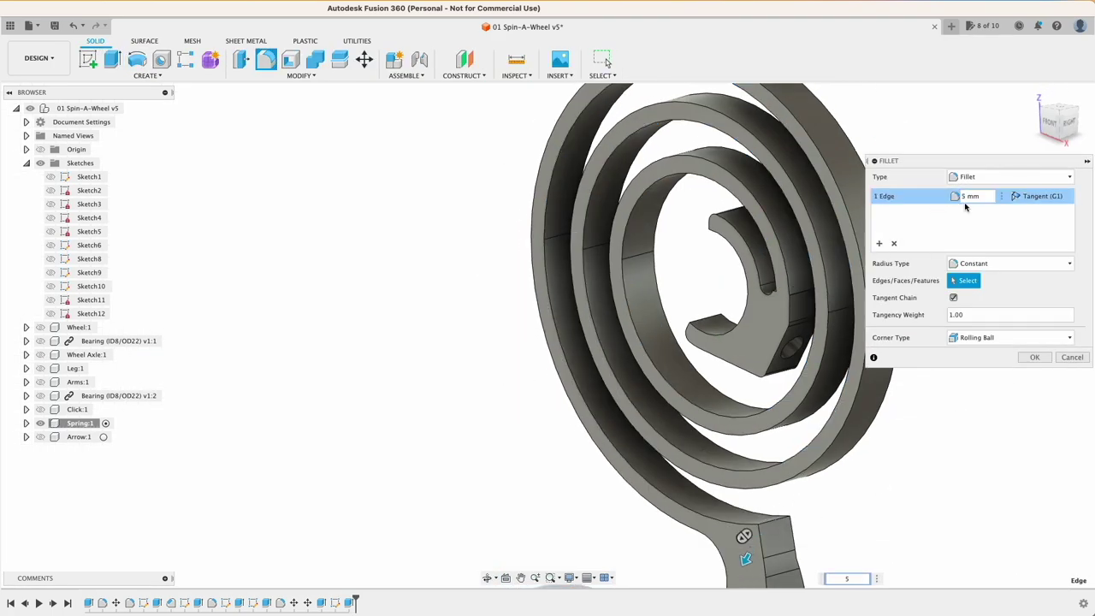
pyautogui.click(753, 518)
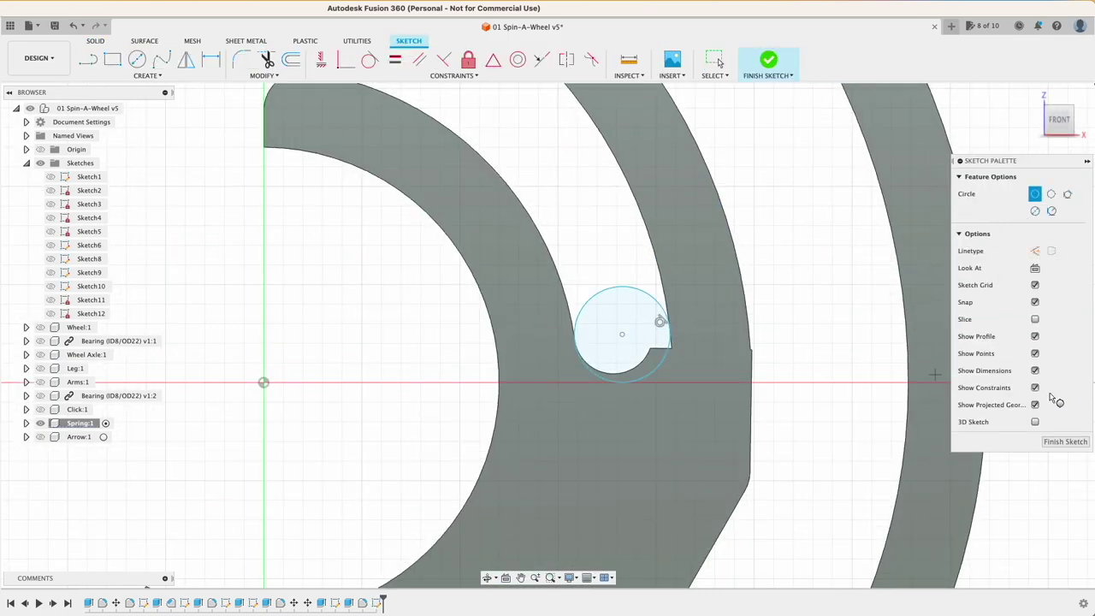
pyautogui.scroll(5, 747, 378)
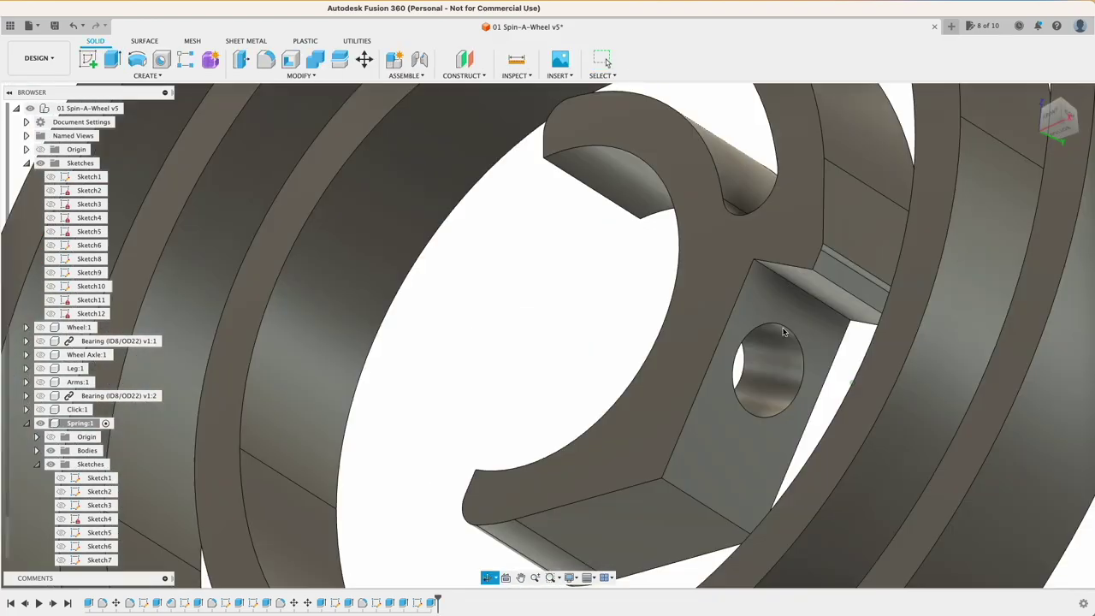
pyautogui.keyDown('shift'); pyautogui.moveTo(701, 410); pyautogui.dragTo(781, 448, button='middle'); pyautogui.keyUp('shift')
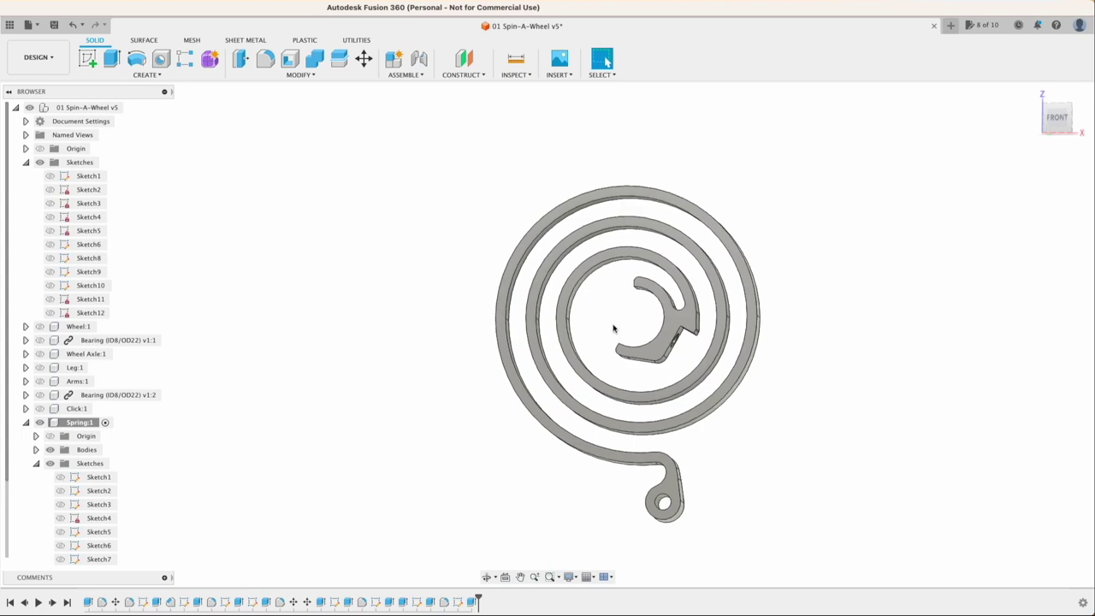
pyautogui.keyDown('shift'); pyautogui.moveTo(613, 327); pyautogui.dragTo(467, 422, button='middle'); pyautogui.keyUp('shift')
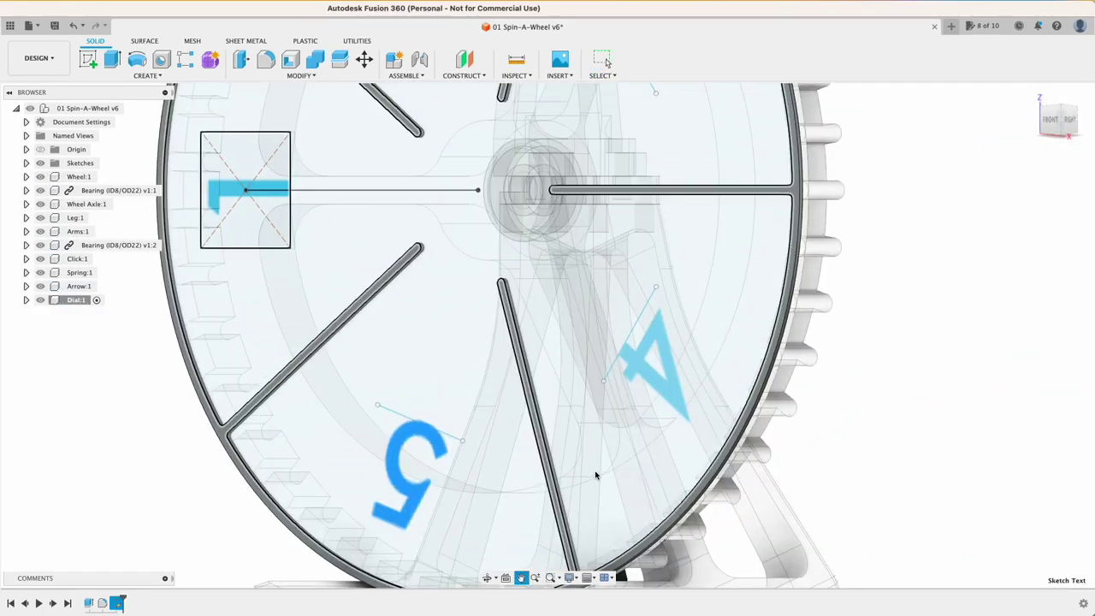
# - Add the remaining number texts on the dial, including 4, 3 and 2, to the selection
pyautogui.scroll(3, 658, 400)
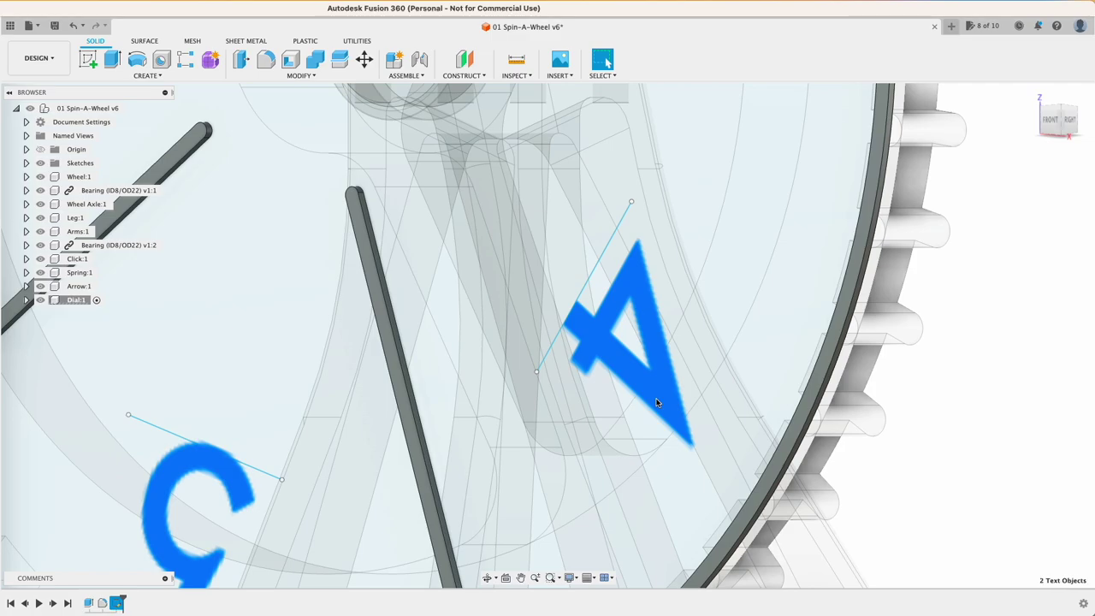
pyautogui.scroll(-5, 657, 402)
pyautogui.scroll(3, 628, 225)
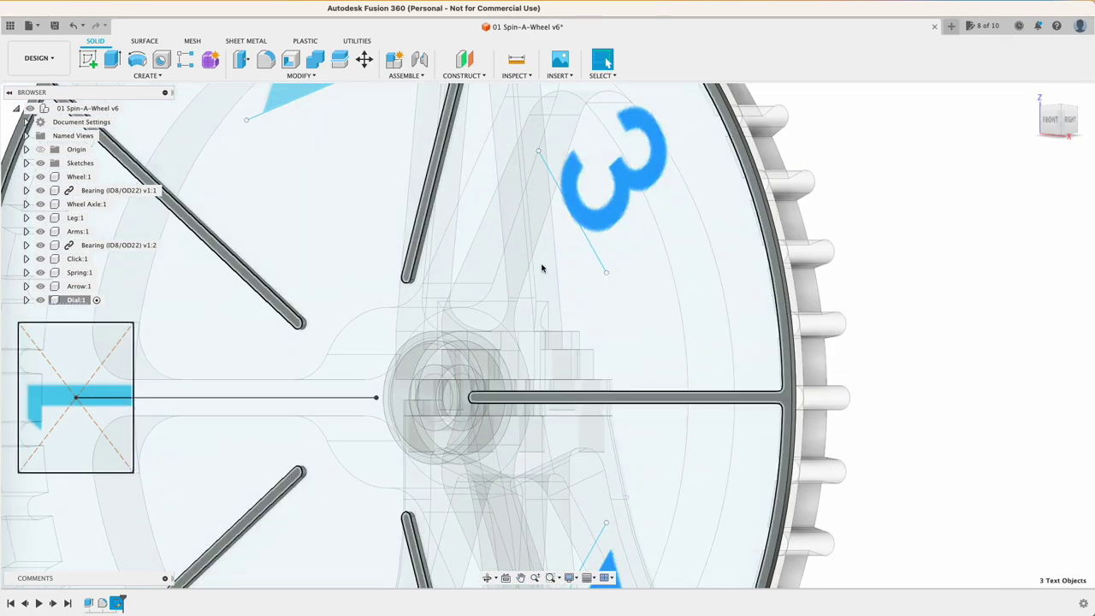
pyautogui.moveTo(542, 267); pyautogui.dragTo(759, 405, button='middle')
pyautogui.keyDown('shift'); pyautogui.click(518, 228); pyautogui.keyUp('shift')
pyautogui.scroll(-1, 434, 505)
pyautogui.moveTo(425, 500); pyautogui.dragTo(504, 434, button='middle')
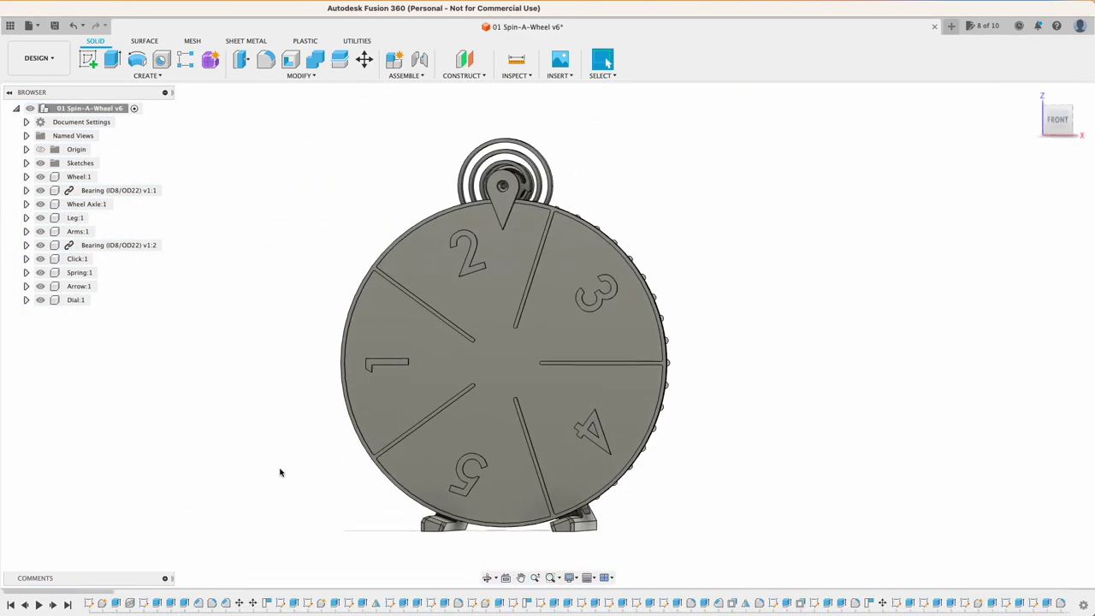
pyautogui.moveTo(279, 471)
pyautogui.keyDown('shift'); pyautogui.mouseDown(button='middle')
pyautogui.moveTo(368, 476)
pyautogui.moveTo(491, 455)
pyautogui.moveTo(518, 477)
pyautogui.moveTo(272, 476)
pyautogui.mouseUp(button='middle'); pyautogui.keyUp('shift')
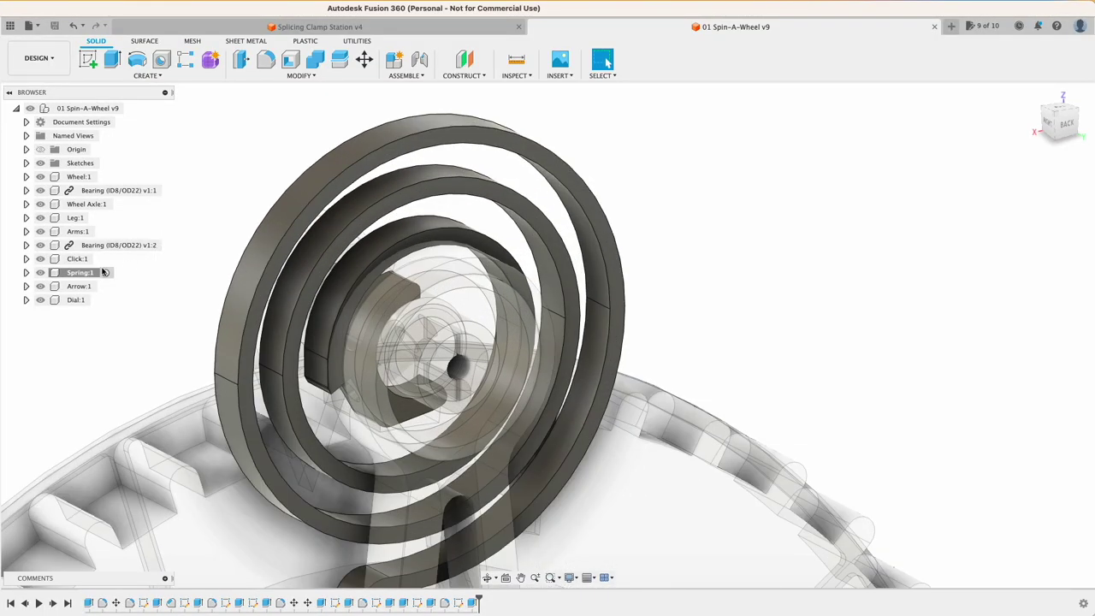
# - Isolate the Spring component and start a sketch on the spiral's back face
pyautogui.rightClick(82, 272)
pyautogui.click(105, 596)
pyautogui.click(481, 147)
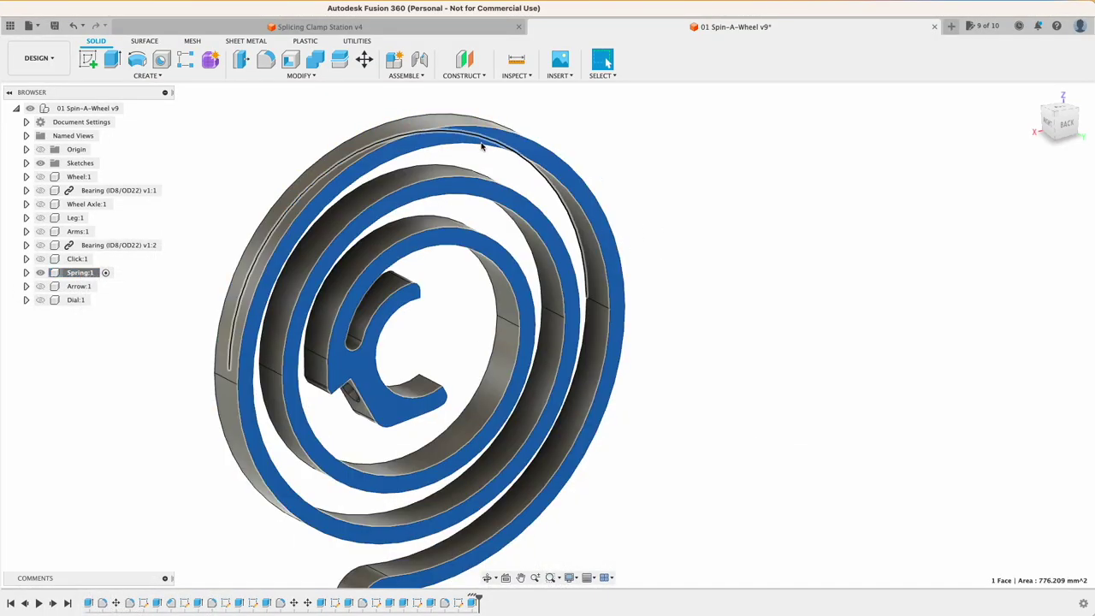
pyautogui.click(88, 59)
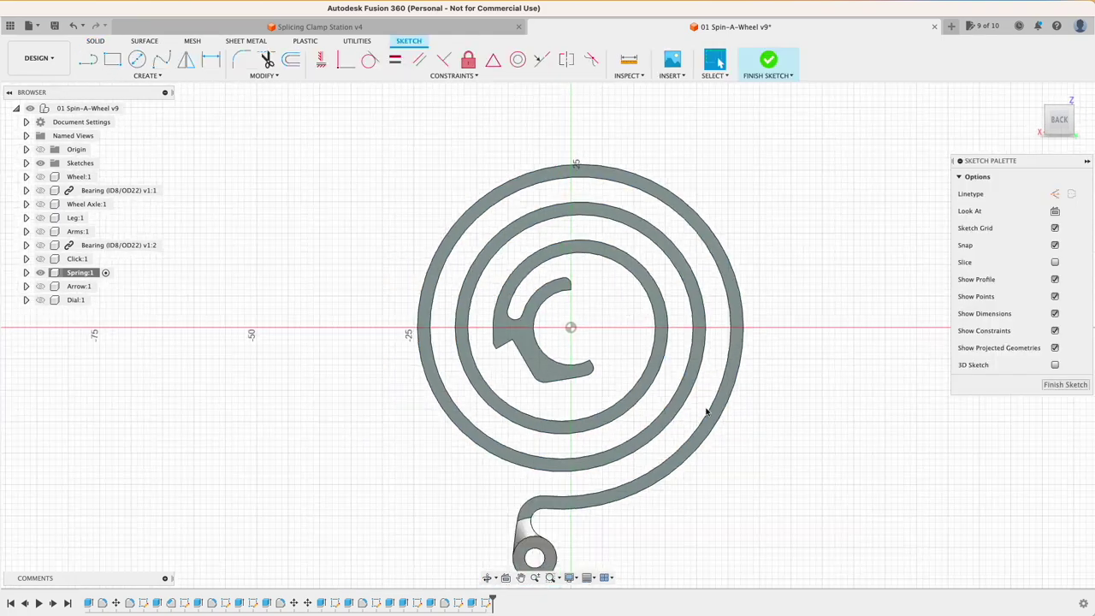
# - Select the spiral's outer edge curves from the eyelet bend to the clip and offset them by -1 mm
pyautogui.click(692, 461)
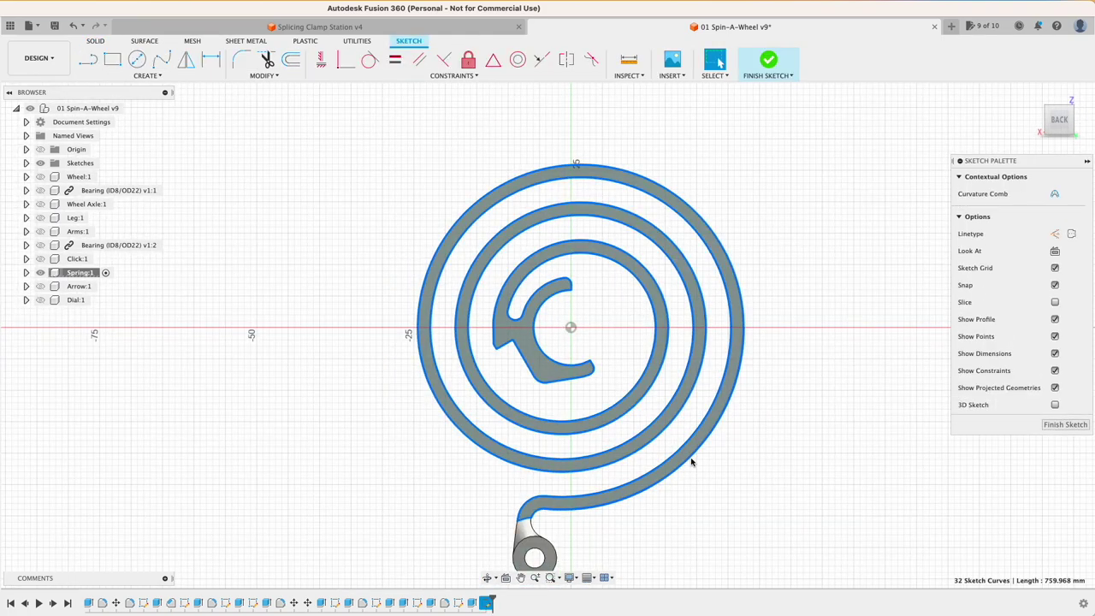
pyautogui.click(699, 473)
pyautogui.scroll(5, 540, 523)
pyautogui.click(580, 490)
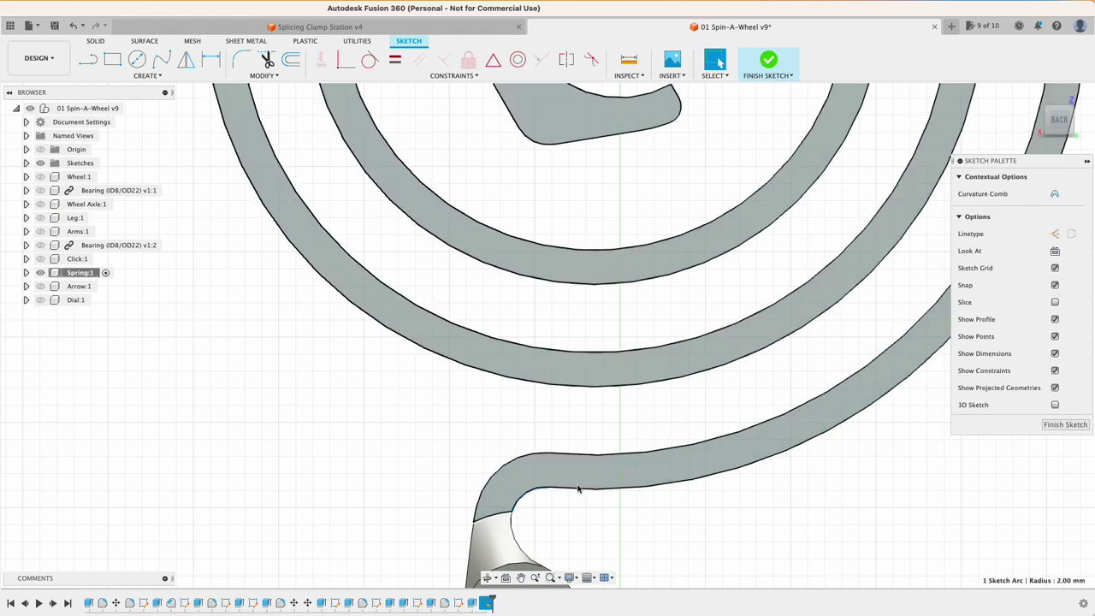
pyautogui.keyDown('shift'); pyautogui.click(581, 490); pyautogui.keyUp('shift')
pyautogui.scroll(-5, 706, 486)
pyautogui.scroll(3, 851, 398)
pyautogui.keyDown('shift'); pyautogui.click(103, 347); pyautogui.keyUp('shift')
pyautogui.moveTo(166, 359); pyautogui.dragTo(328, 154, button='middle')
pyautogui.keyDown('shift'); pyautogui.click(347, 154); pyautogui.keyUp('shift')
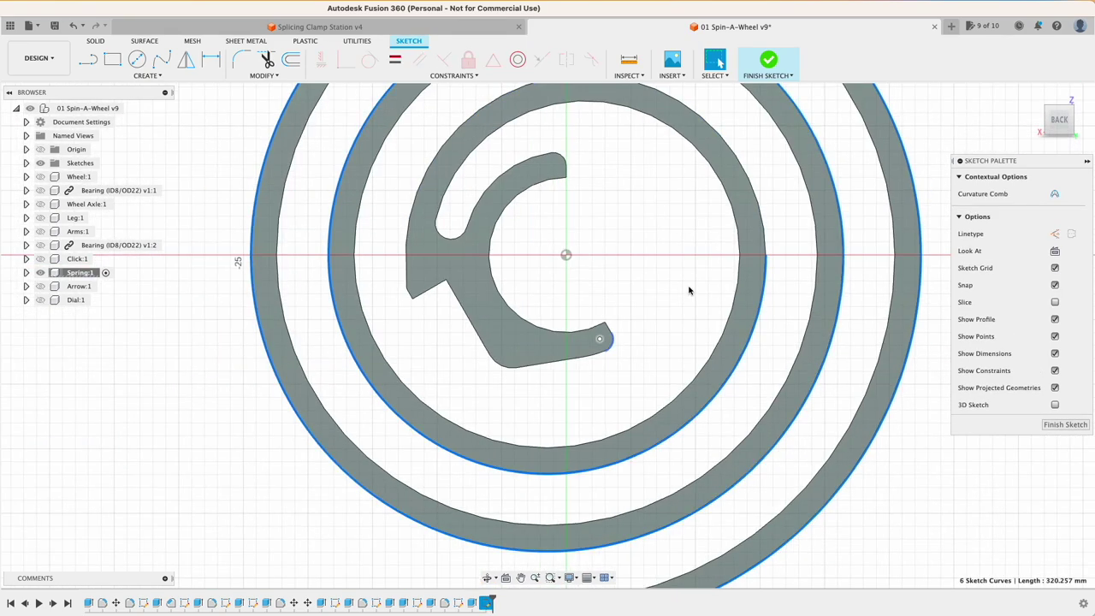
pyautogui.keyDown('shift'); pyautogui.click(734, 154); pyautogui.keyUp('shift')
pyautogui.moveTo(594, 245); pyautogui.dragTo(524, 356, button='middle')
pyautogui.write('o-1')
pyautogui.press('Return')
# - Close the offset profiles with lines and cut away the outer part of the spiral band with a symmetric 15 mm Extrude
pyautogui.scroll(4, 369, 411)
pyautogui.press('l')
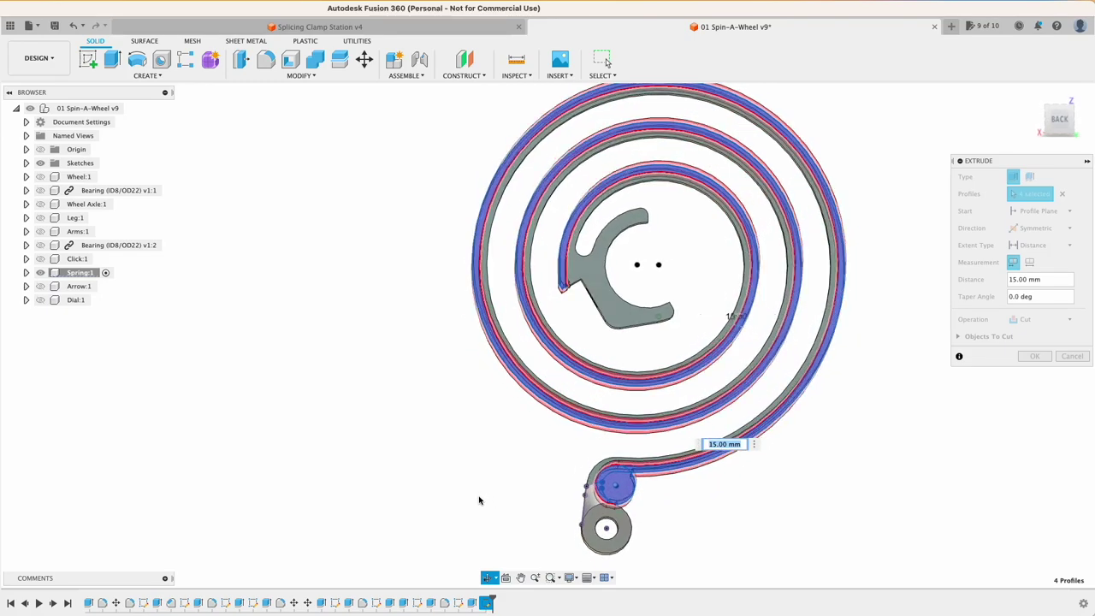
pyautogui.click(1047, 359)
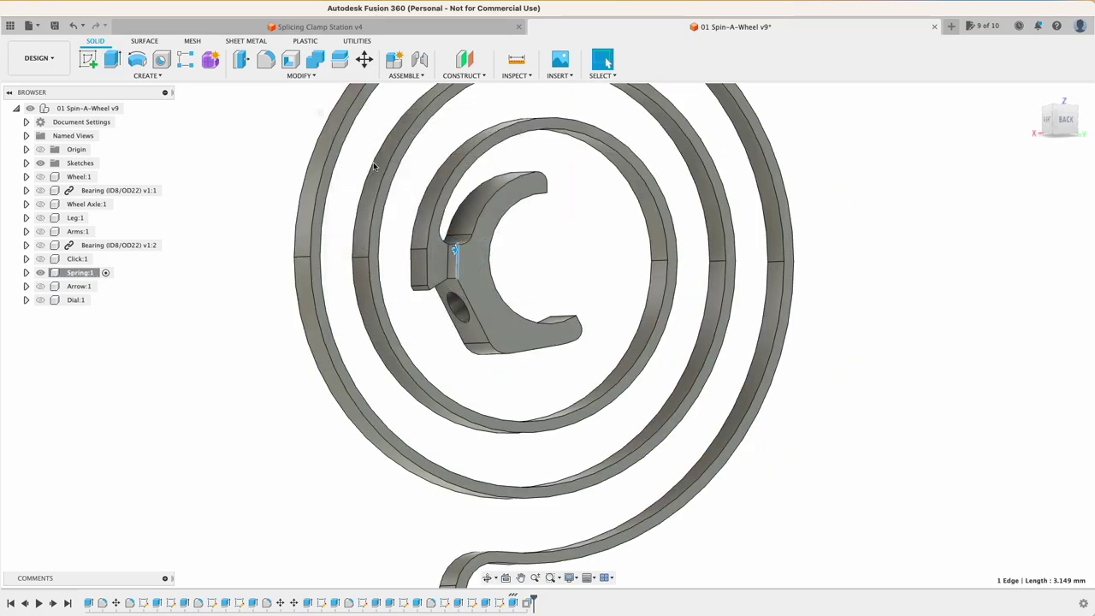
# - Chamfer the short edge between the clip and the spiral's inner end with the Two Distance type and a first distance of 1.50 mm
pyautogui.press('c')
pyautogui.scroll(3, 505, 232)
pyautogui.keyDown('shift'); pyautogui.moveTo(506, 231); pyautogui.dragTo(442, 288, button='middle'); pyautogui.keyUp('shift')
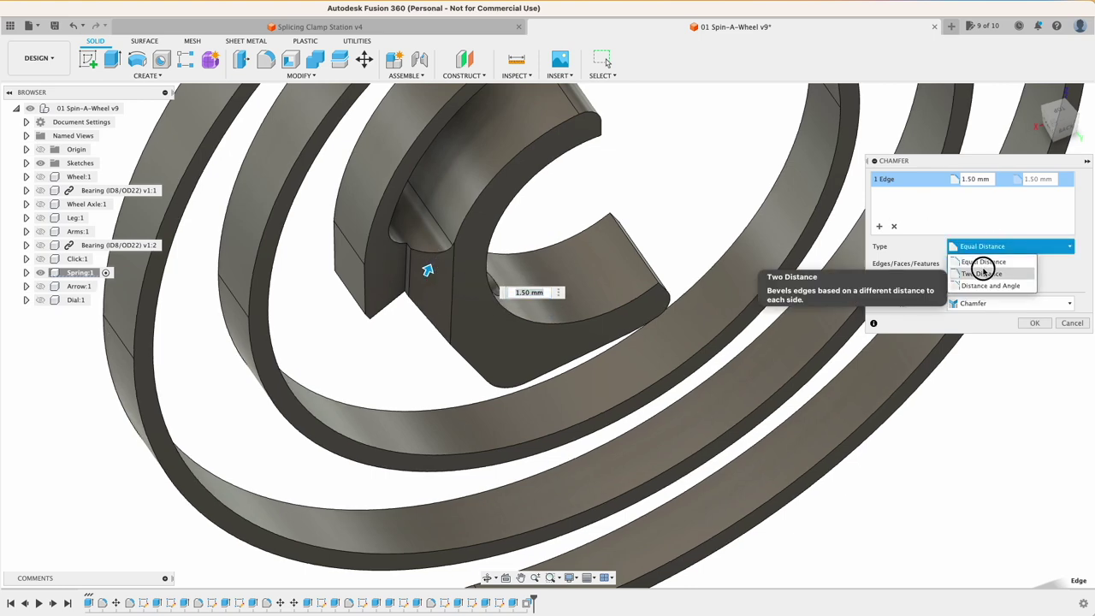
pyautogui.click(983, 272)
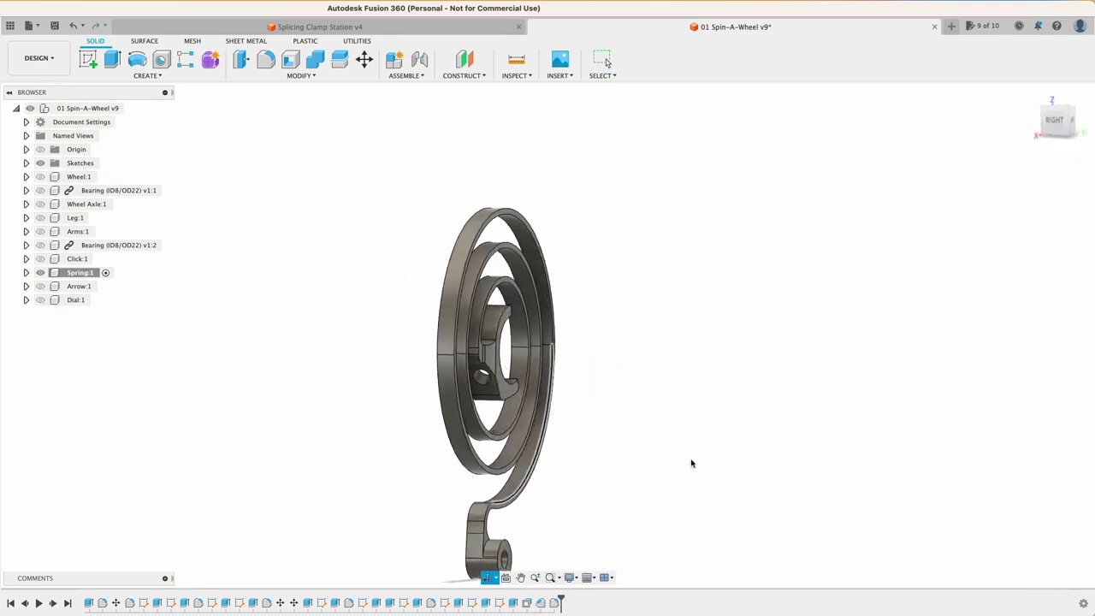
# - Save the design with the thinned spring as a new version
pyautogui.keyDown('shift'); pyautogui.moveTo(488, 466); pyautogui.dragTo(631, 459, button='middle'); pyautogui.keyUp('shift')
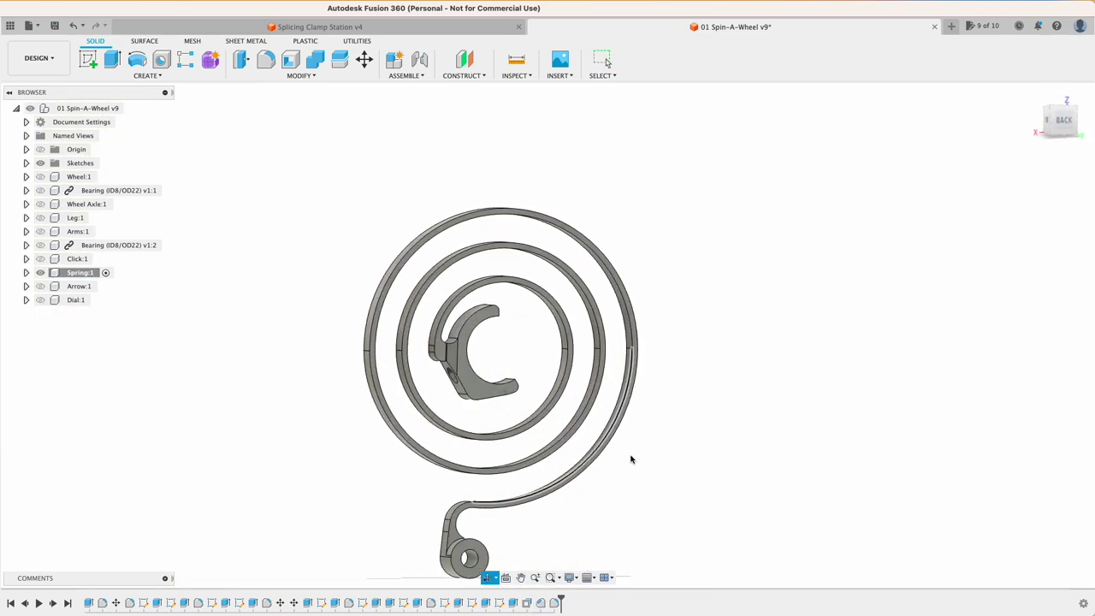
pyautogui.press('super+s')
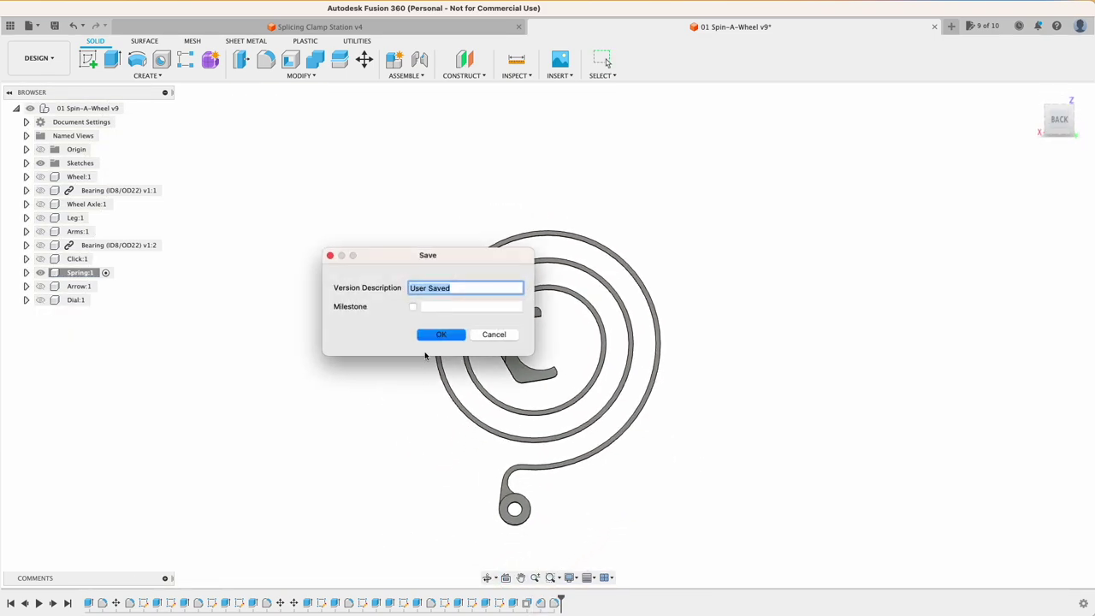